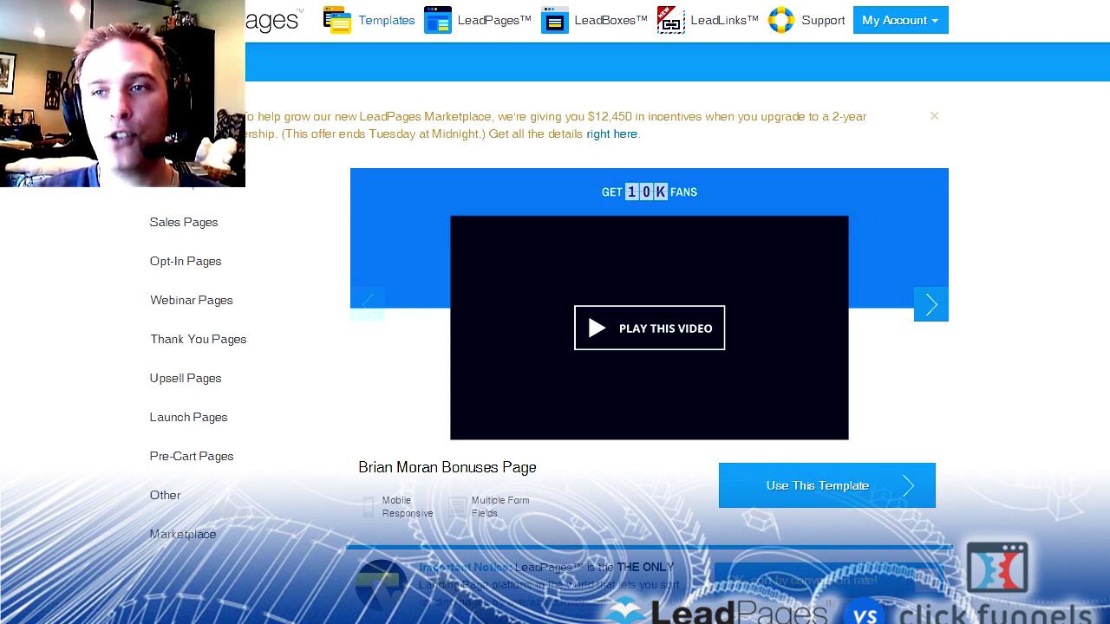
# Step: Look over the template gallery and its page categories, filtering it to the upsell page templates
pyautogui.scroll(-6, 642, 347)
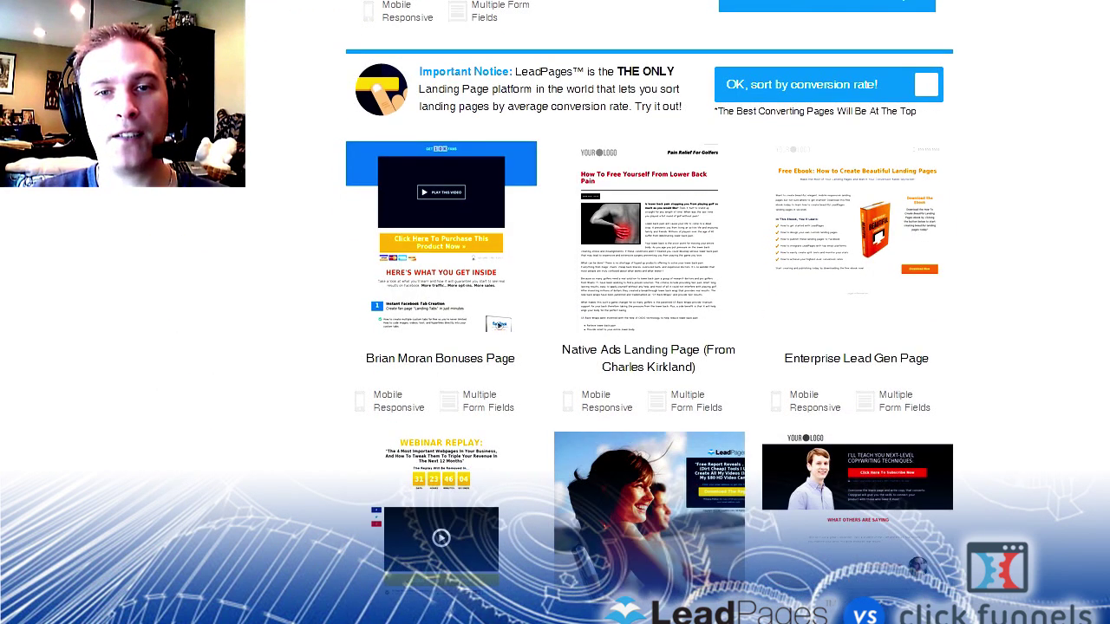
pyautogui.scroll(6, 642, 346)
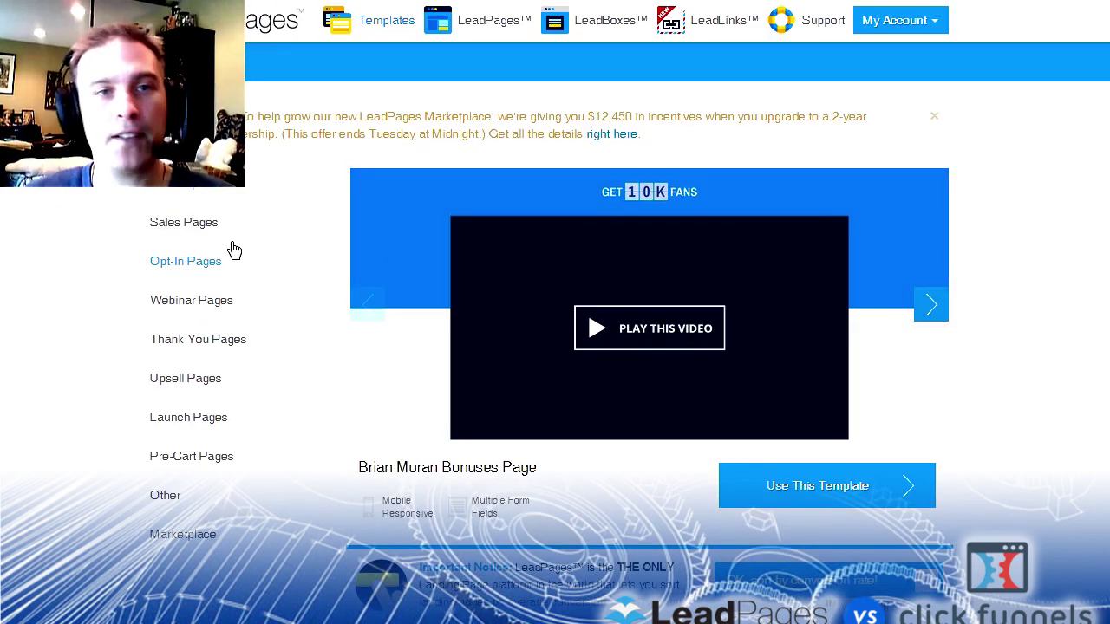
pyautogui.click(192, 275)
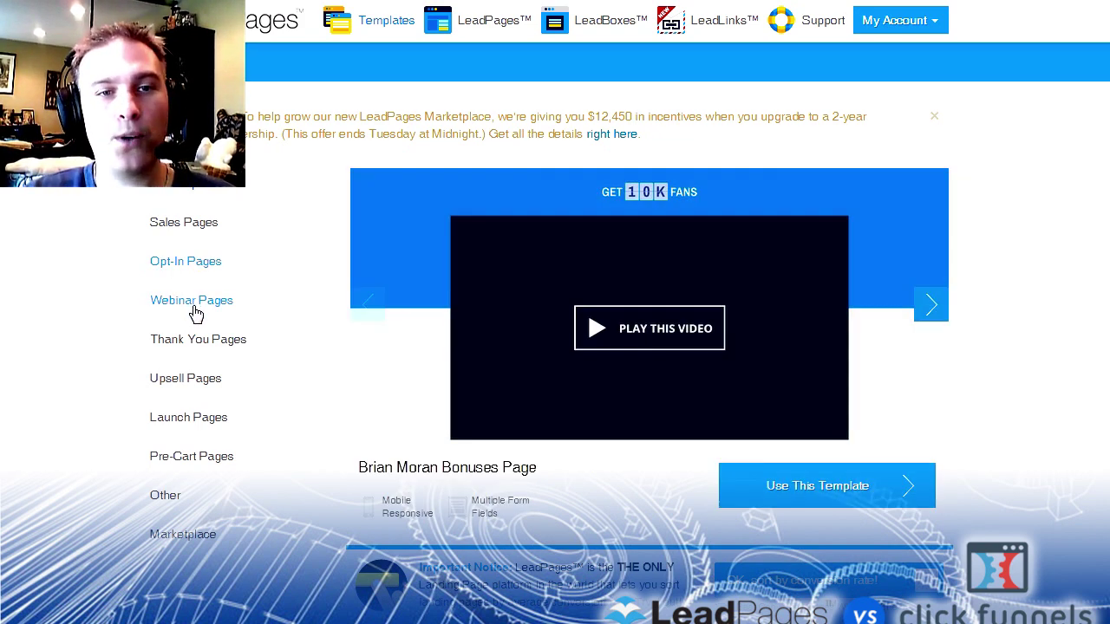
pyautogui.click(193, 303)
pyautogui.click(193, 383)
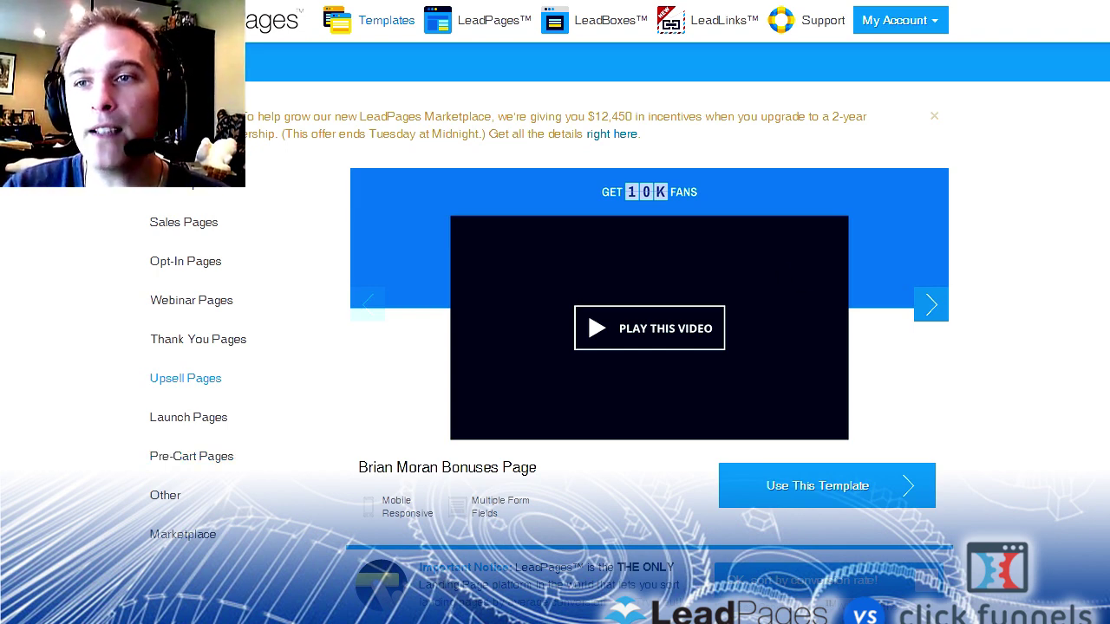
# Step: Sort the templates by conversion rate and list all templates instead of only the upsell pages
pyautogui.scroll(-5, 649, 329)
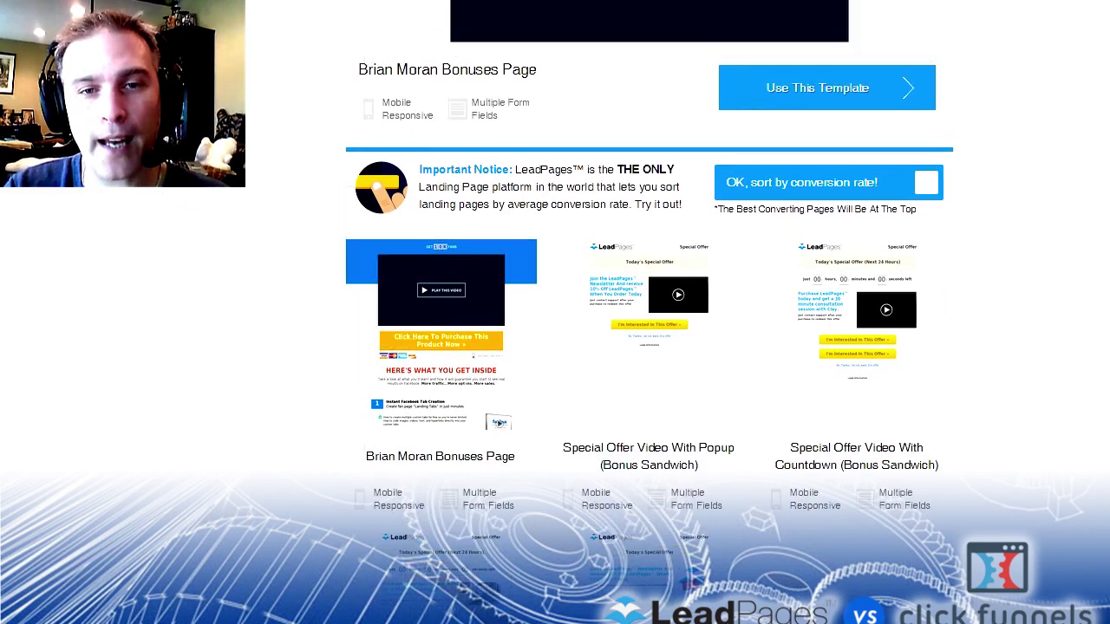
pyautogui.scroll(4, 951, 414)
pyautogui.scroll(-2, 951, 413)
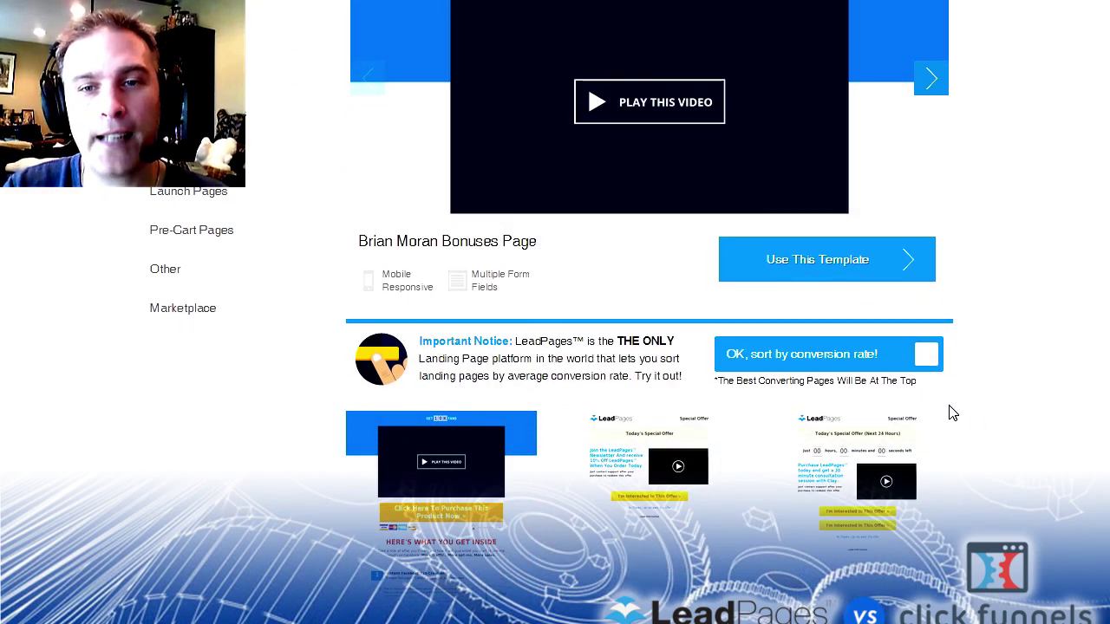
pyautogui.click(925, 354)
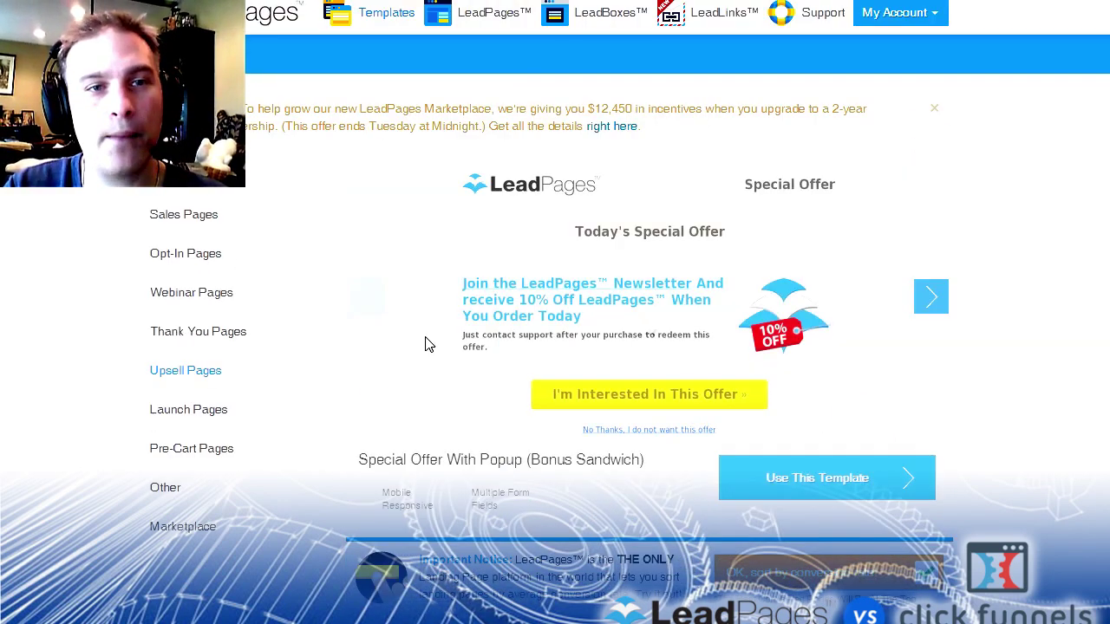
pyautogui.click(269, 200)
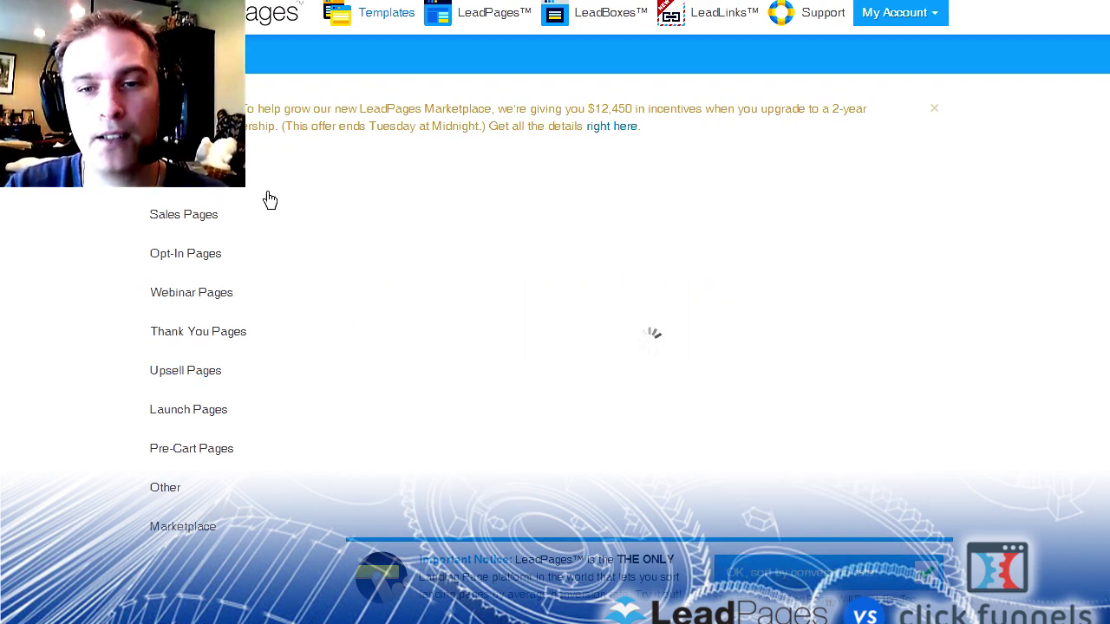
# Step: Examine the best-converting templates at the start of the sorted gallery, comparing their page types and layouts
pyautogui.scroll(-2, 1050, 416)
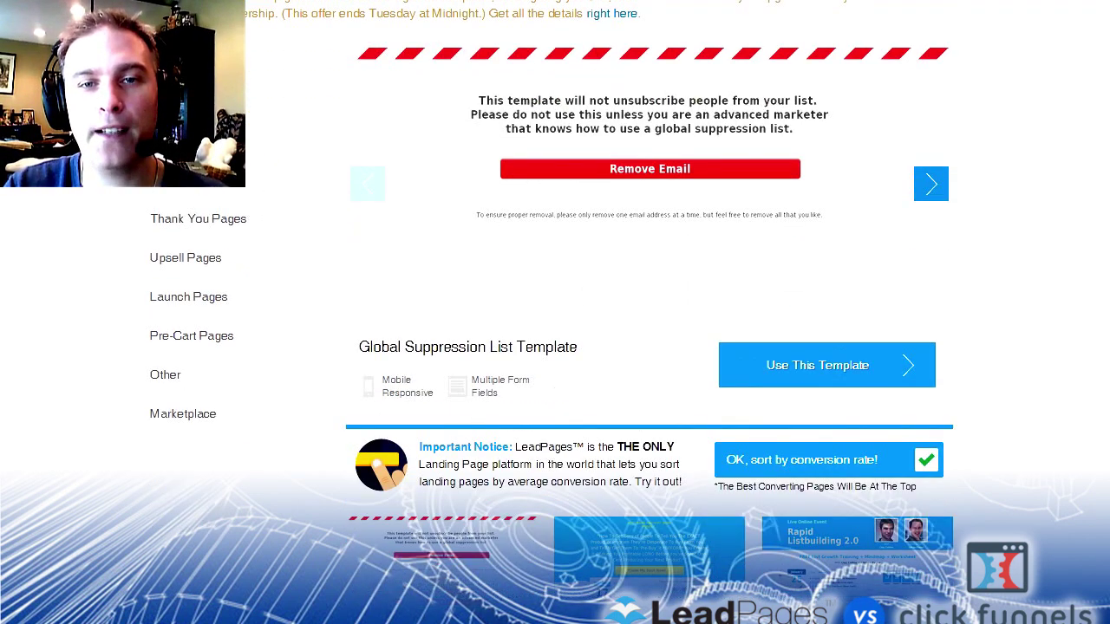
pyautogui.scroll(-2, 1054, 347)
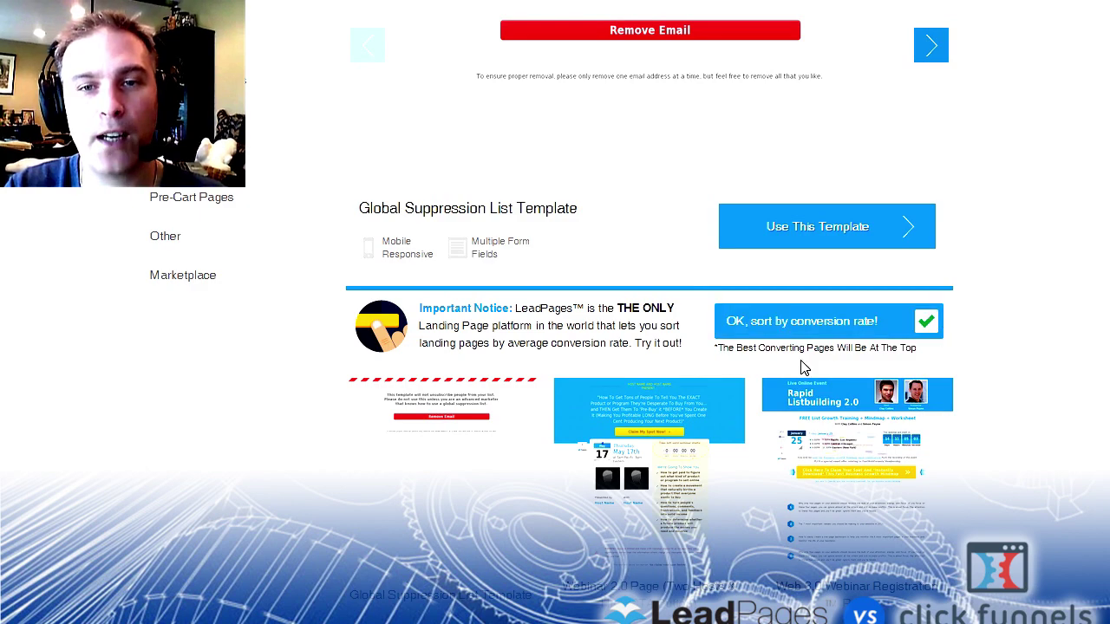
pyautogui.moveTo(518, 459)
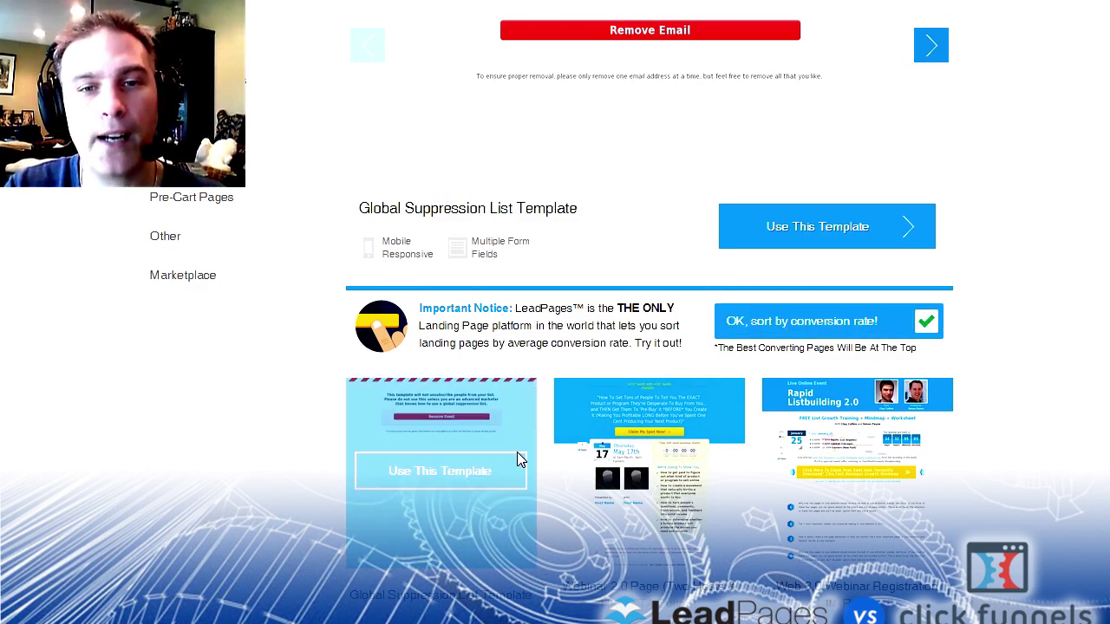
pyautogui.scroll(-5, 303, 299)
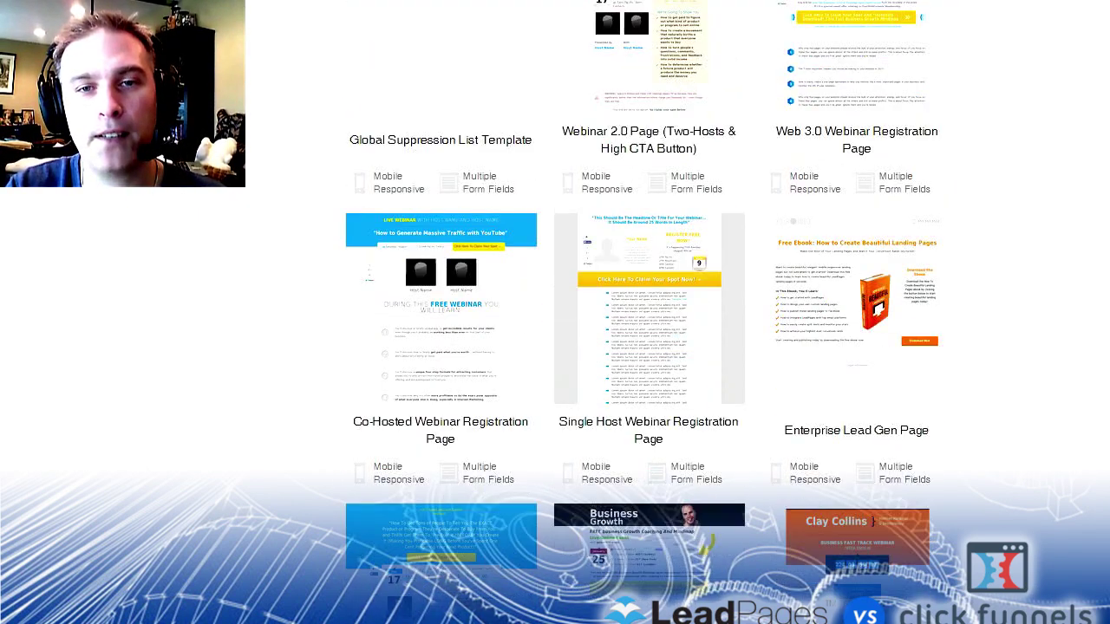
pyautogui.scroll(8, 303, 299)
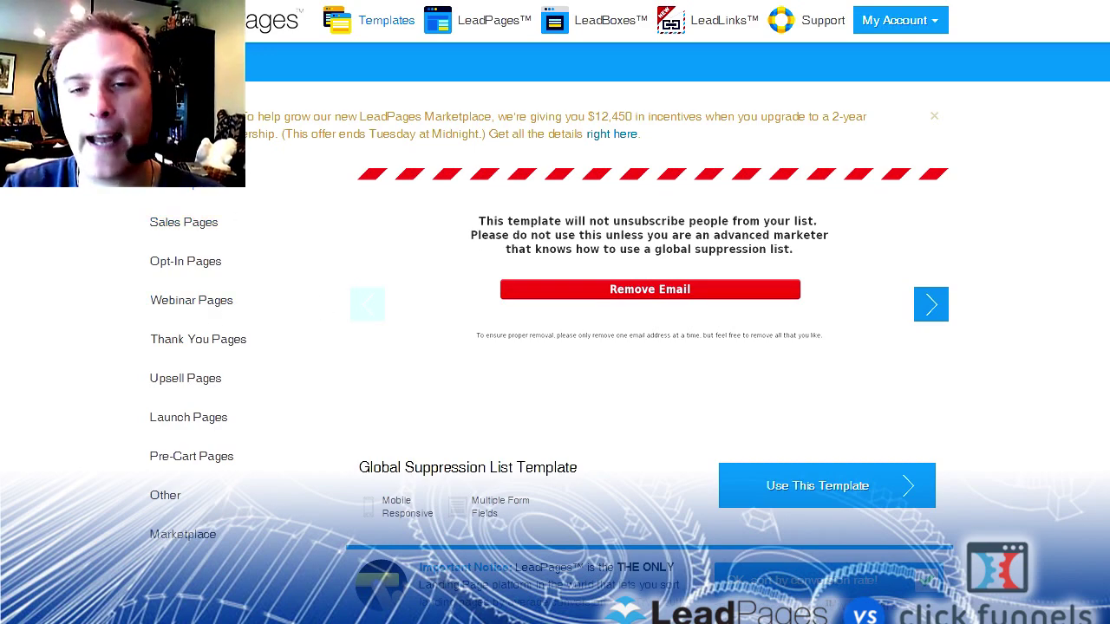
pyautogui.scroll(-10, 641, 346)
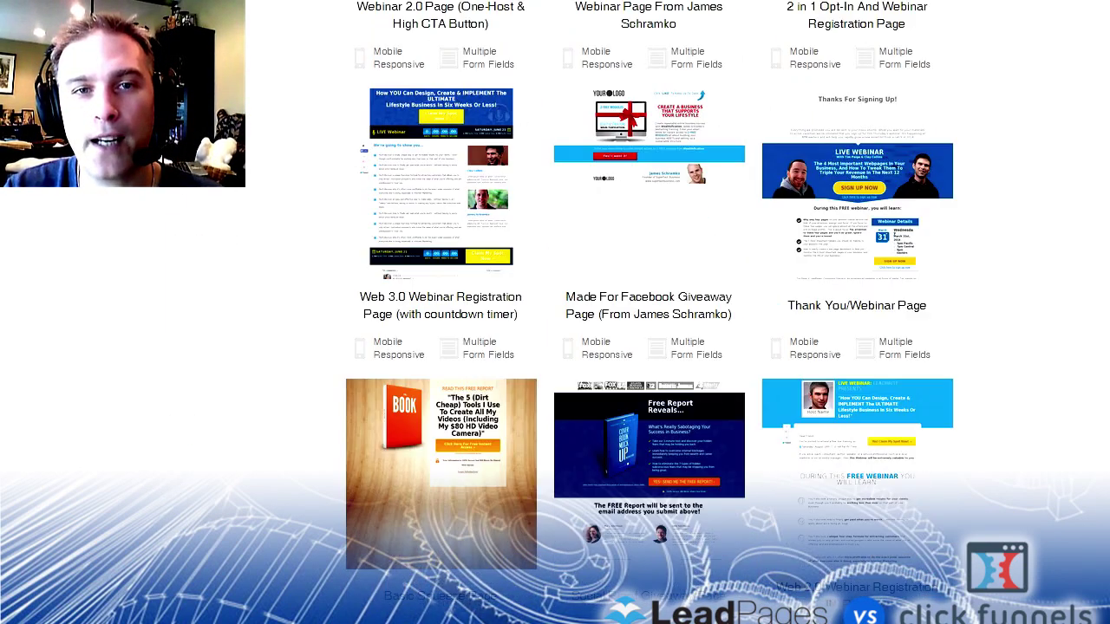
pyautogui.scroll(10, 789, 330)
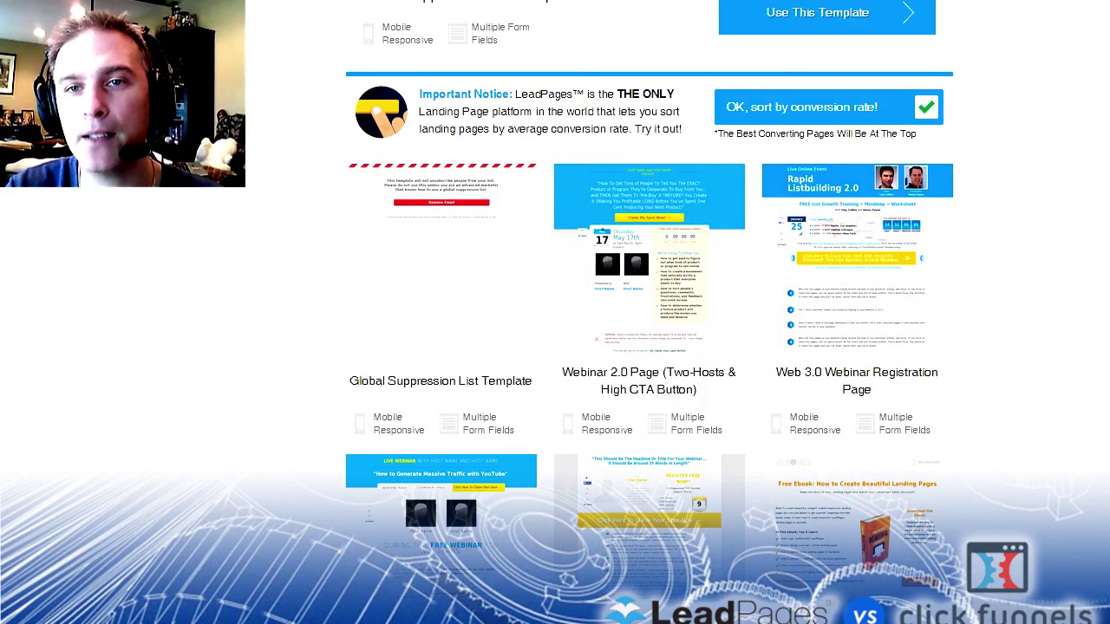
pyautogui.scroll(-8, 642, 346)
pyautogui.scroll(15, 641, 346)
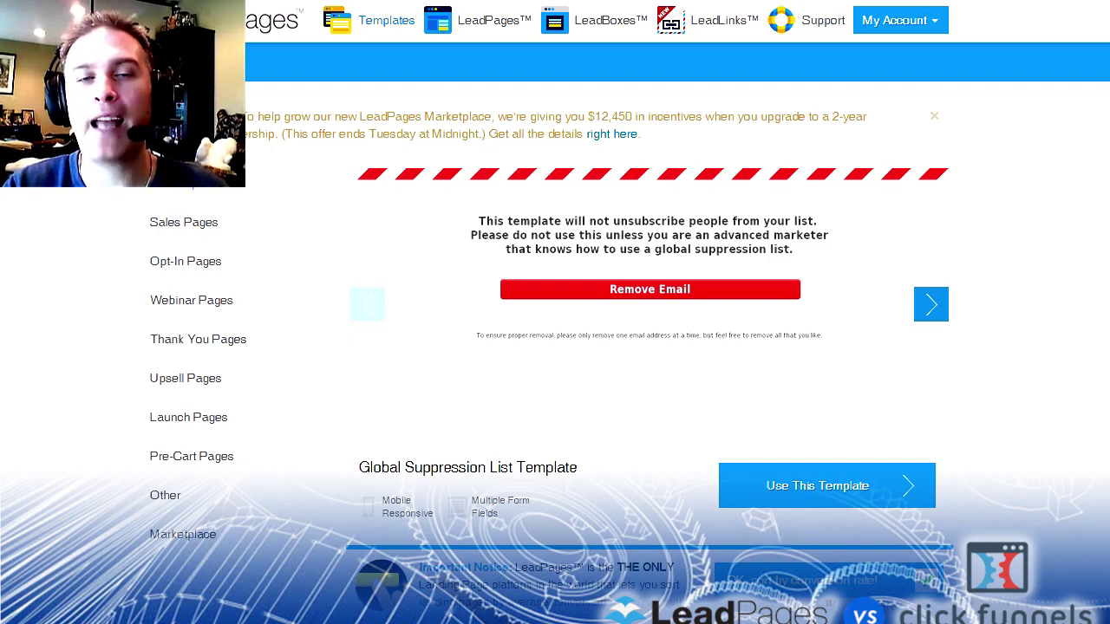
pyautogui.scroll(-7, 845, 200)
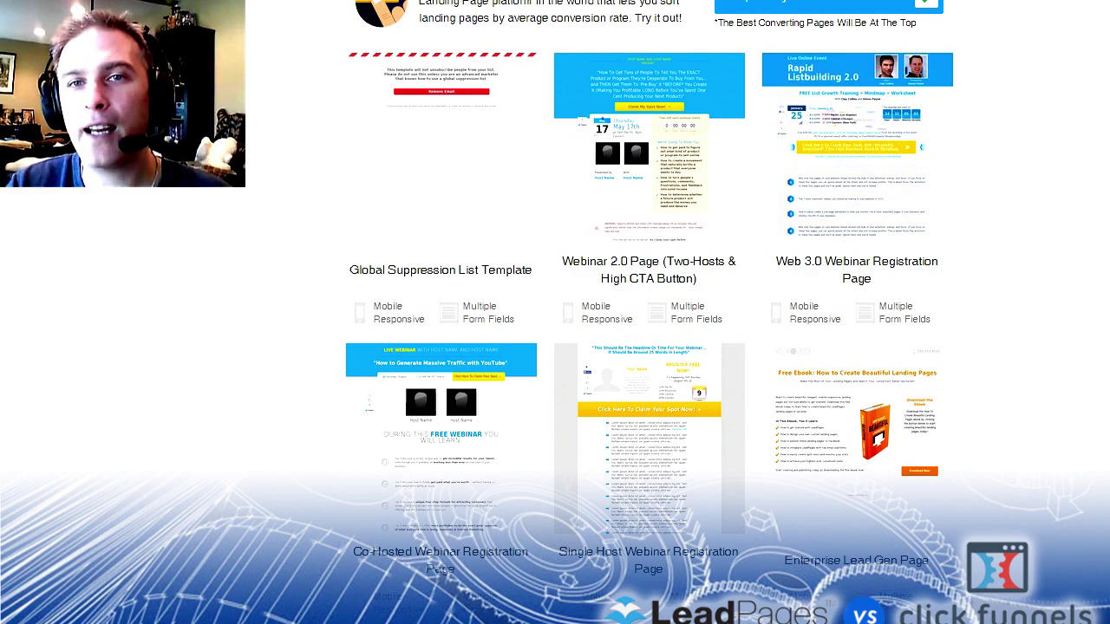
pyautogui.scroll(6, 650, 346)
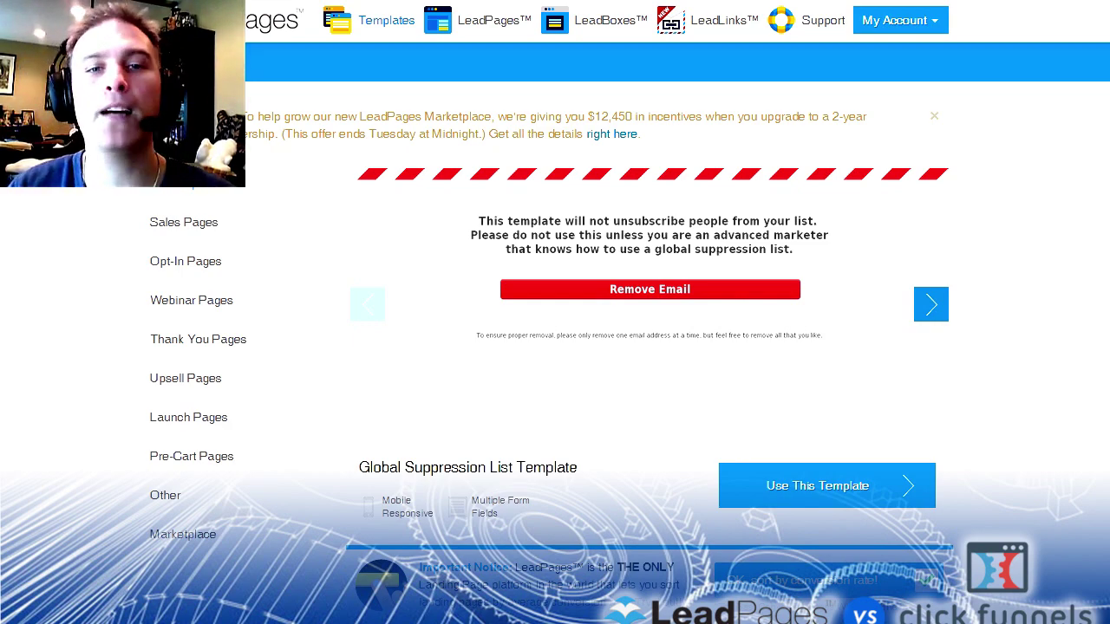
pyautogui.scroll(-4, 650, 346)
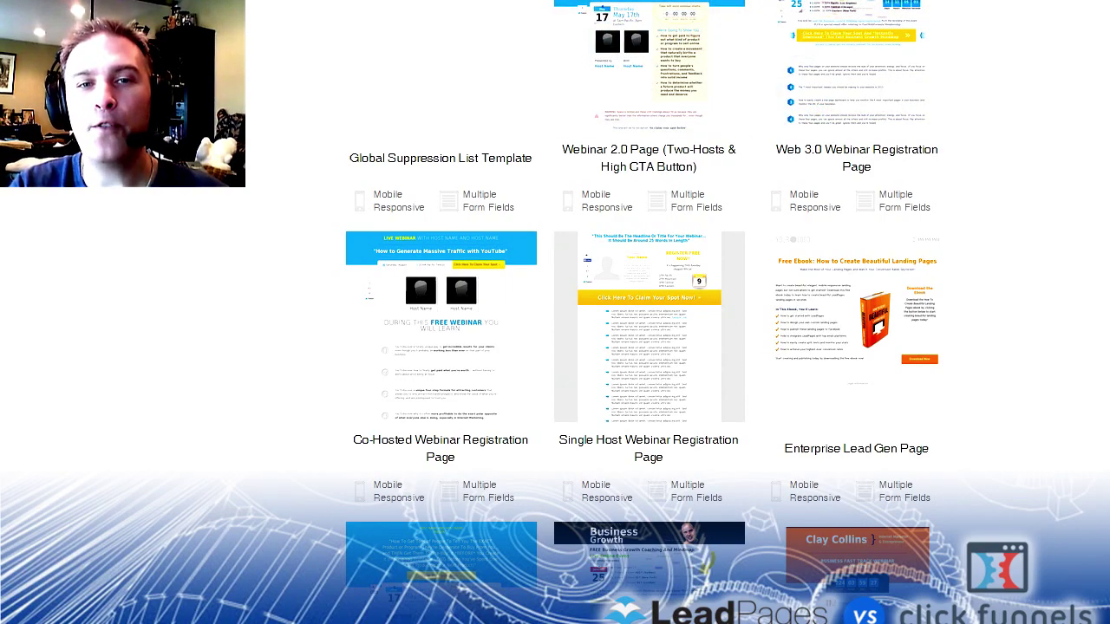
pyautogui.scroll(-3, 888, 149)
pyautogui.scroll(-15, 650, 312)
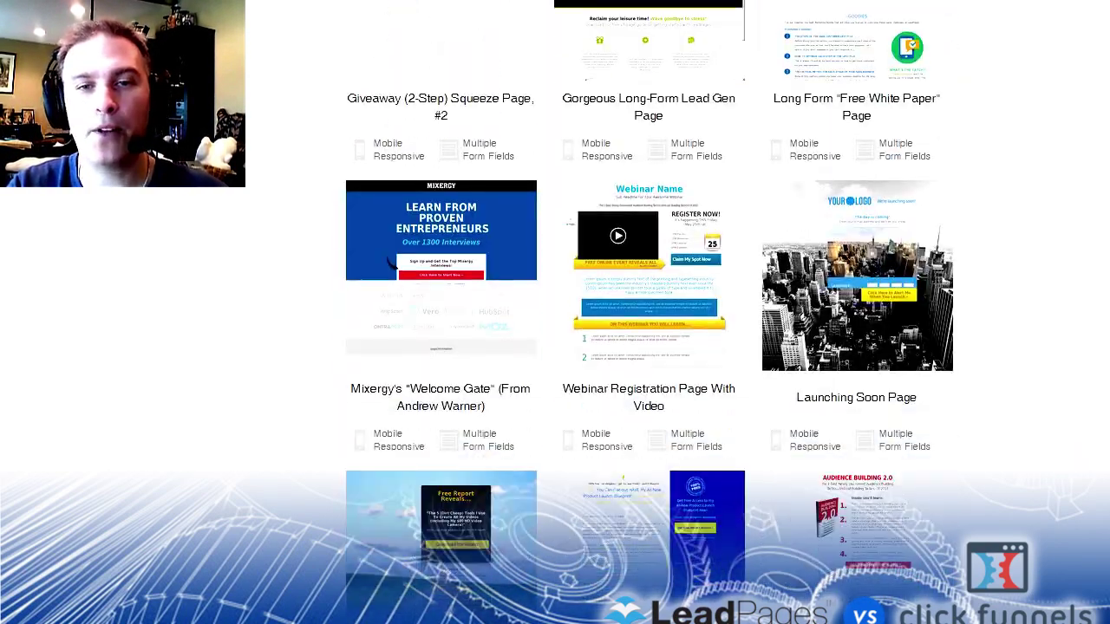
pyautogui.scroll(20, 650, 312)
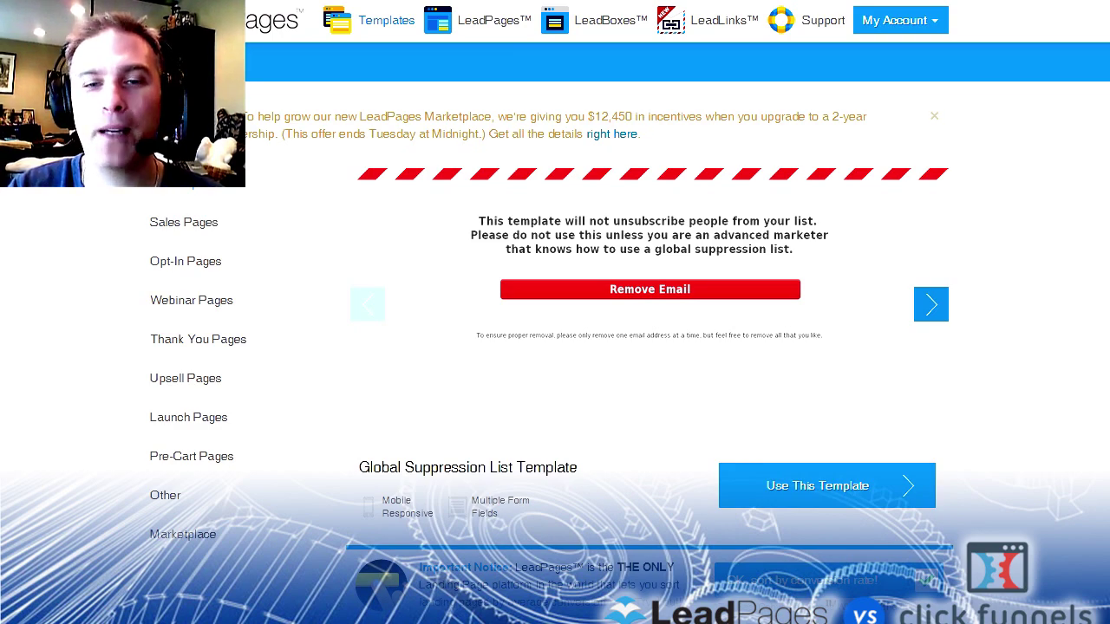
# Step: Review the full conversion-rate ranking down to the new templates that lack enough data for sorting
pyautogui.scroll(-10, 649, 347)
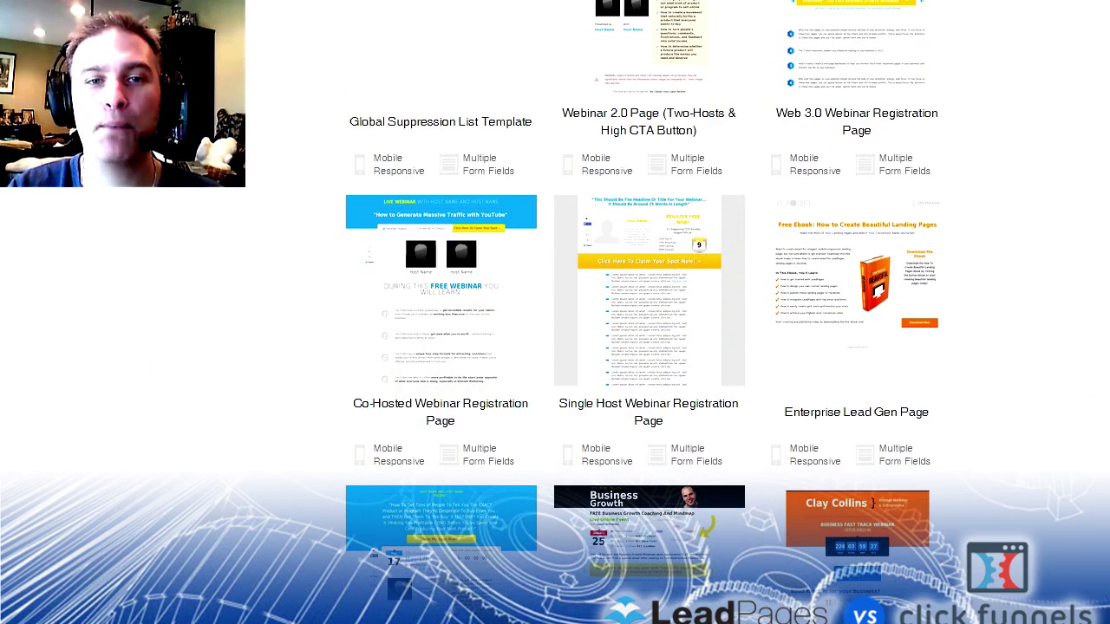
pyautogui.scroll(-5, 648, 347)
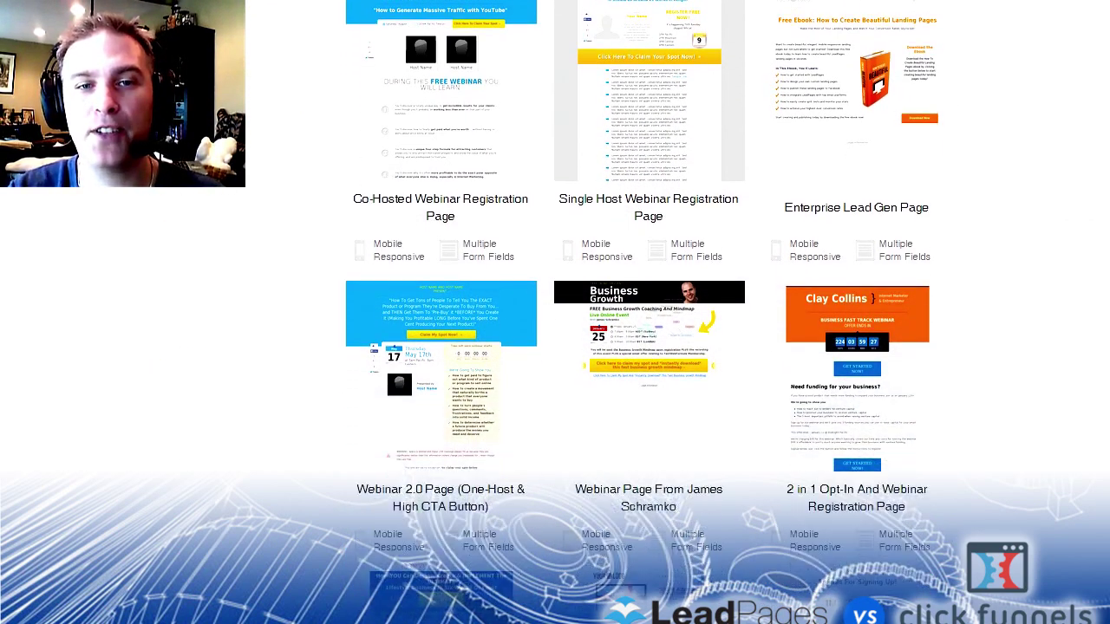
pyautogui.scroll(-15, 648, 346)
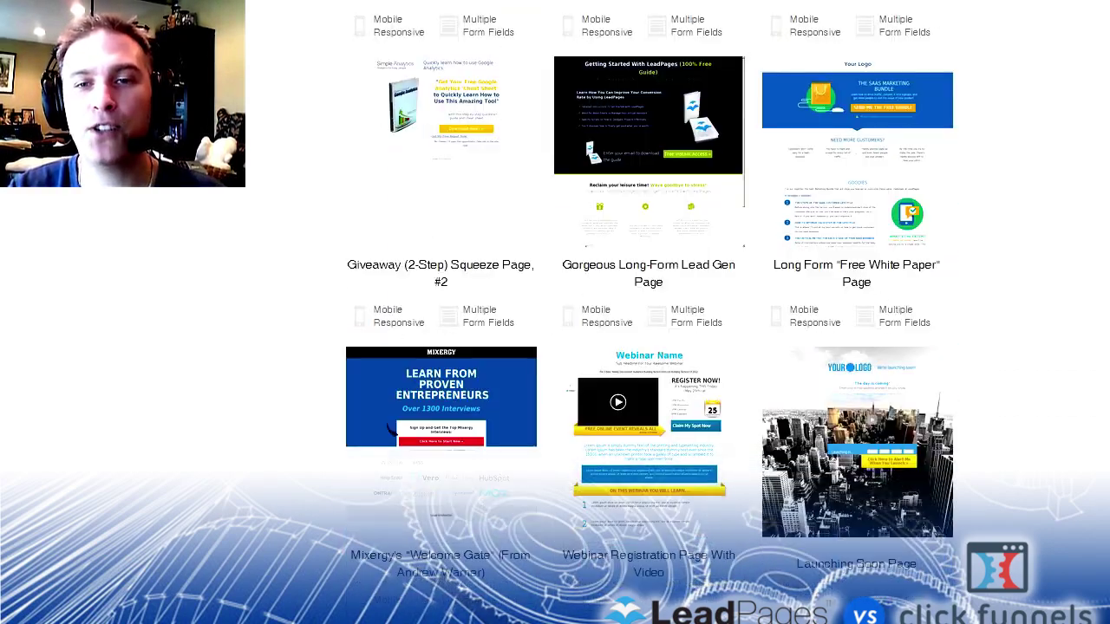
pyautogui.scroll(-13, 648, 346)
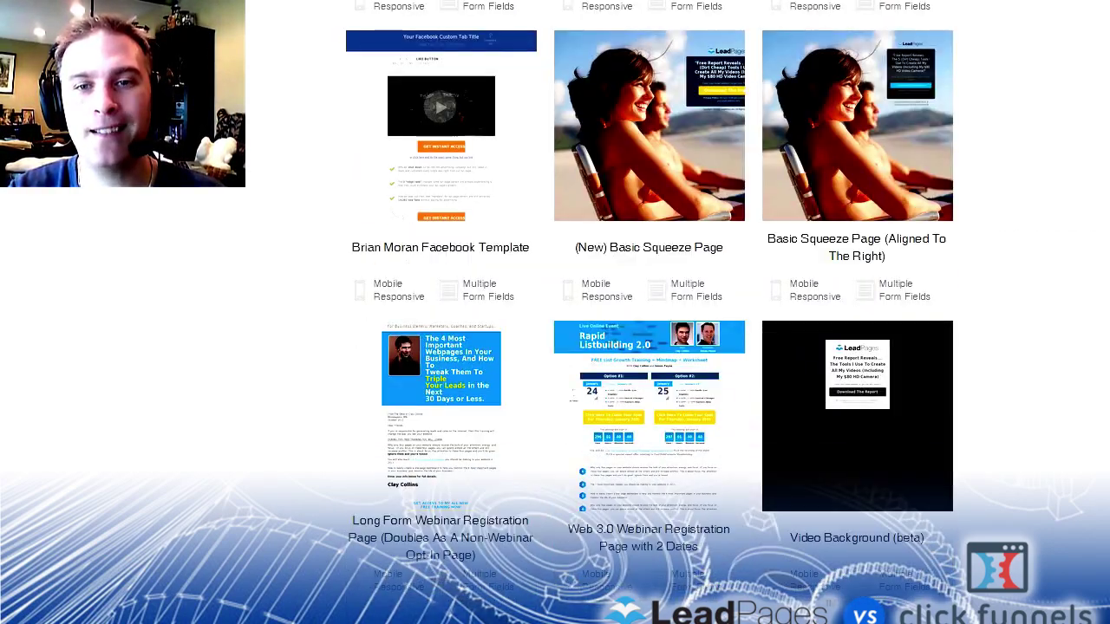
pyautogui.scroll(-12, 648, 347)
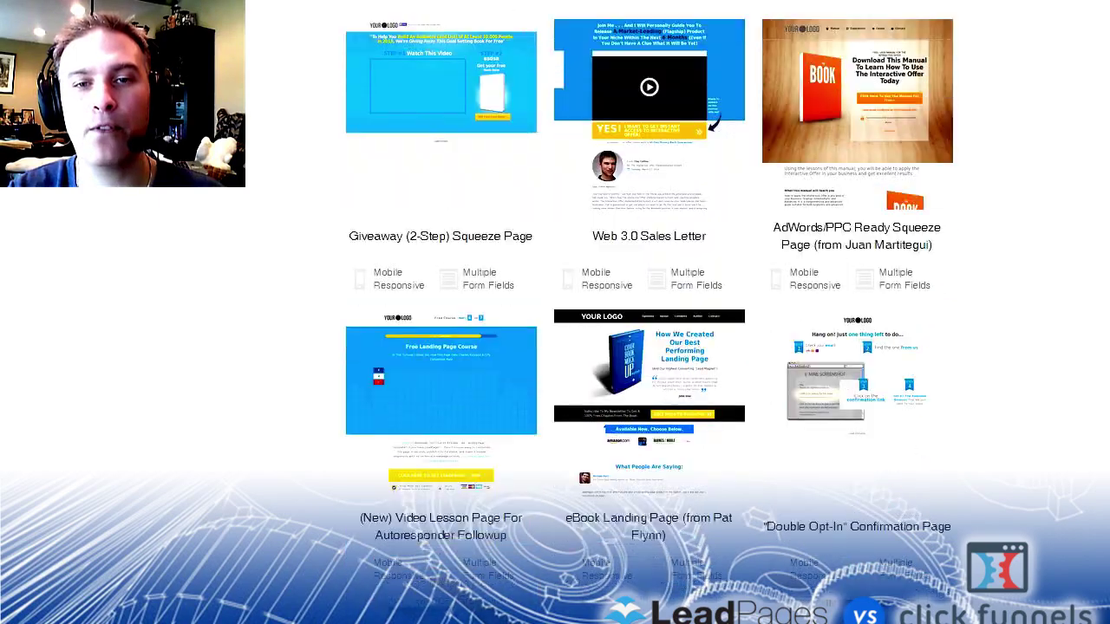
pyautogui.scroll(-12, 648, 347)
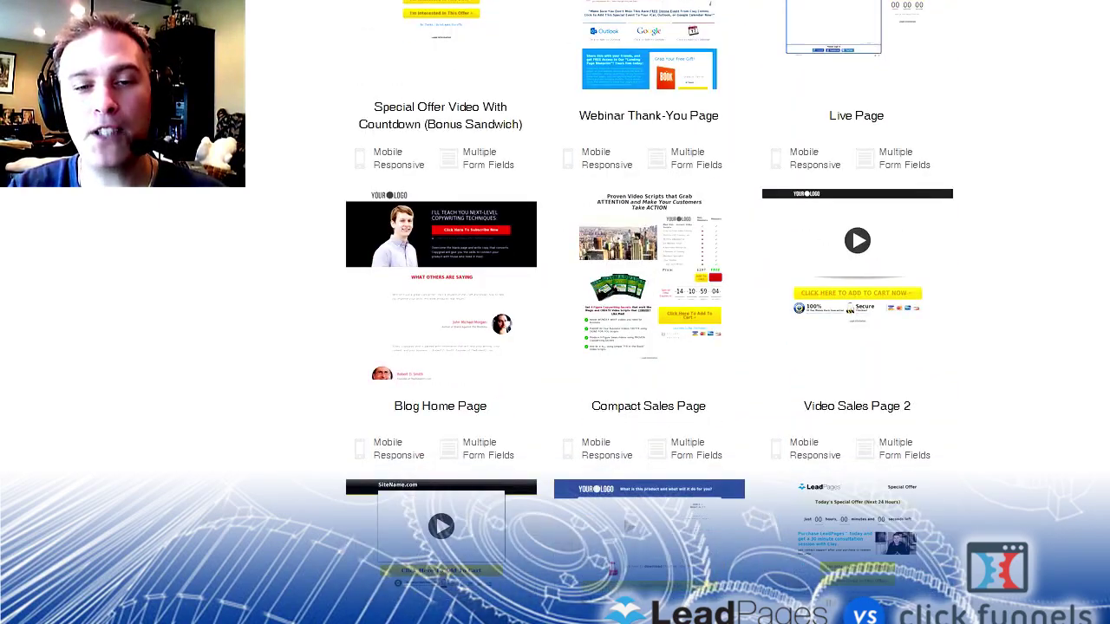
pyautogui.scroll(-12, 648, 346)
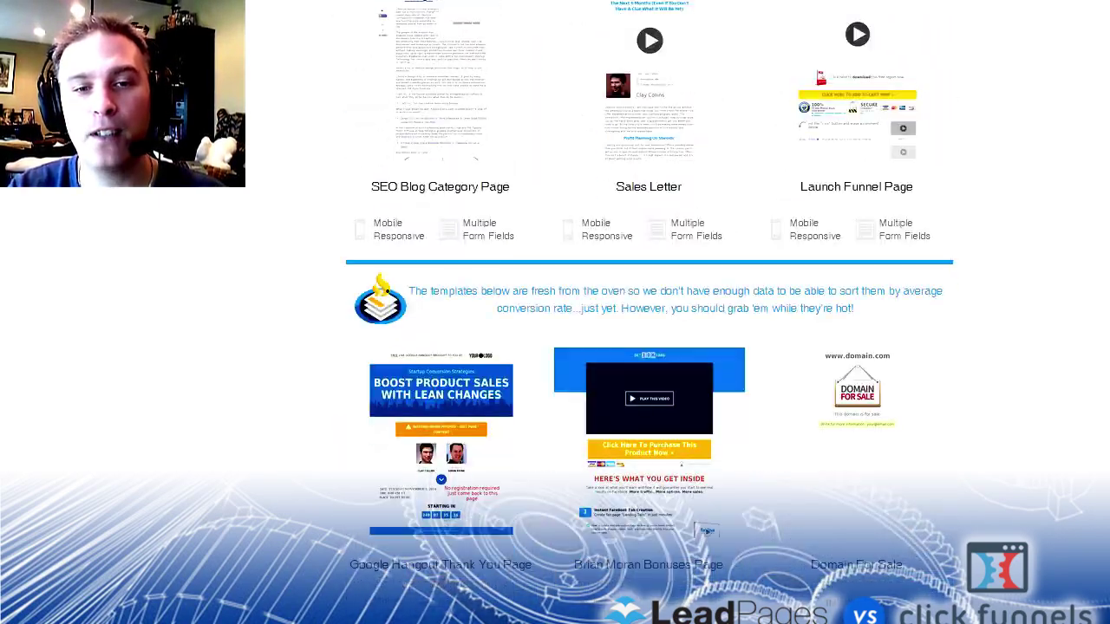
pyautogui.scroll(15, 649, 347)
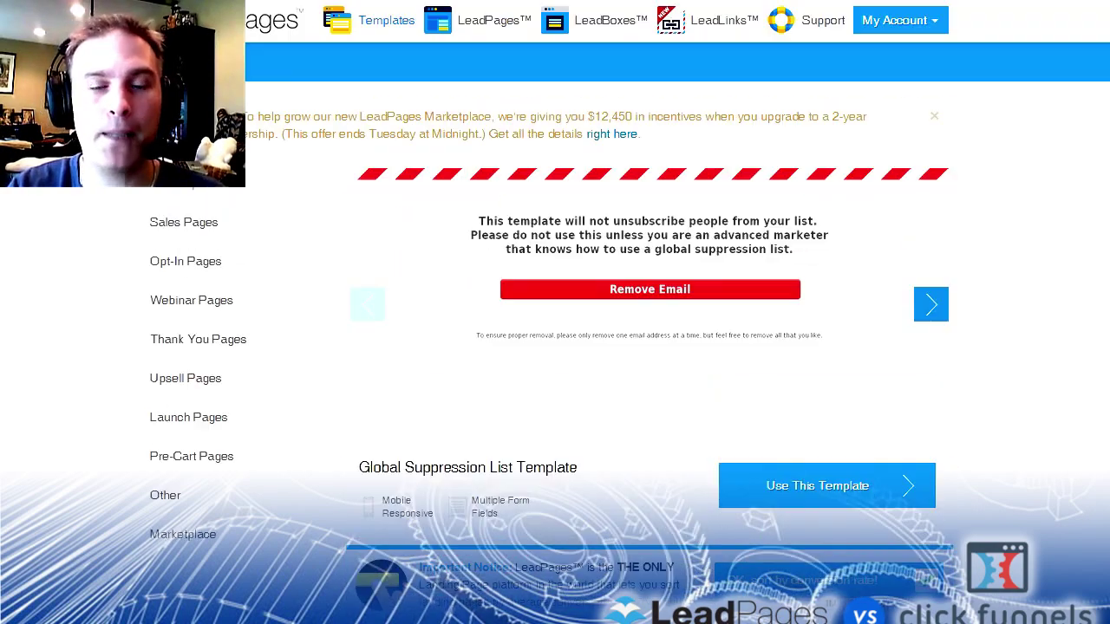
# Step: Open the Web 3.0 Webinar Registration Page template in the editor, agreeing to share Education as the page's industry
pyautogui.scroll(-2, 648, 346)
pyautogui.scroll(2, 649, 347)
pyautogui.scroll(-2, 649, 347)
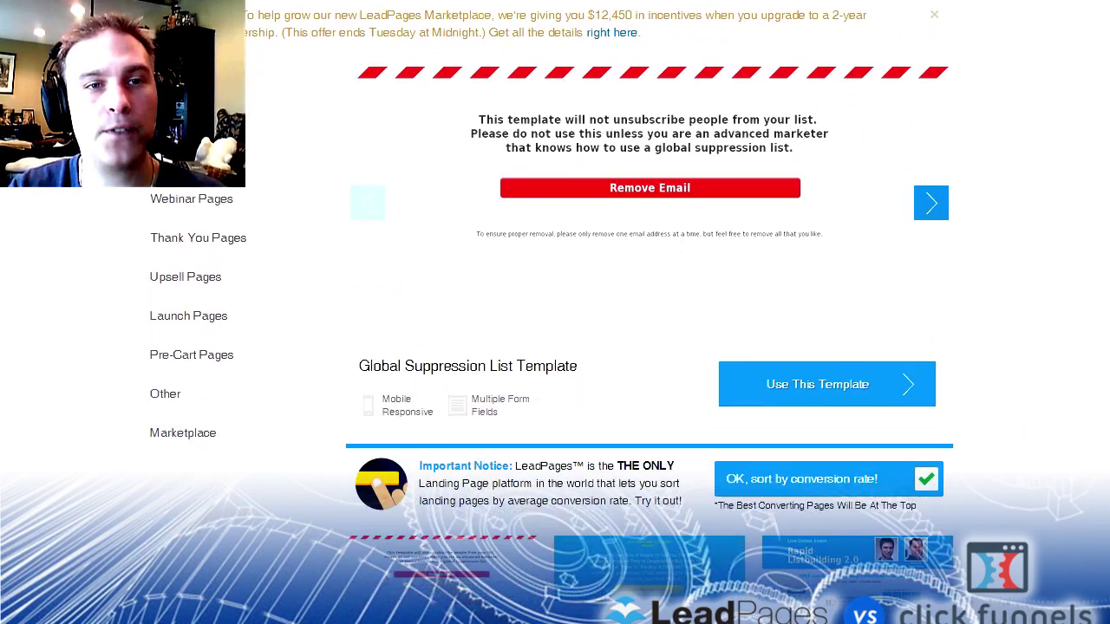
pyautogui.scroll(-4, 648, 347)
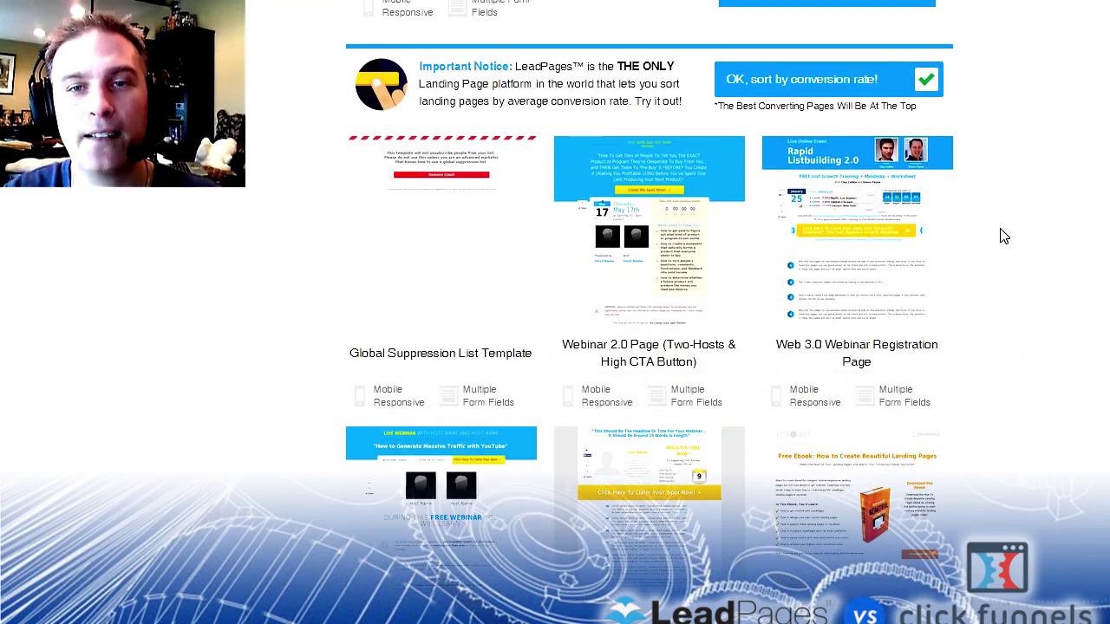
pyautogui.click(852, 234)
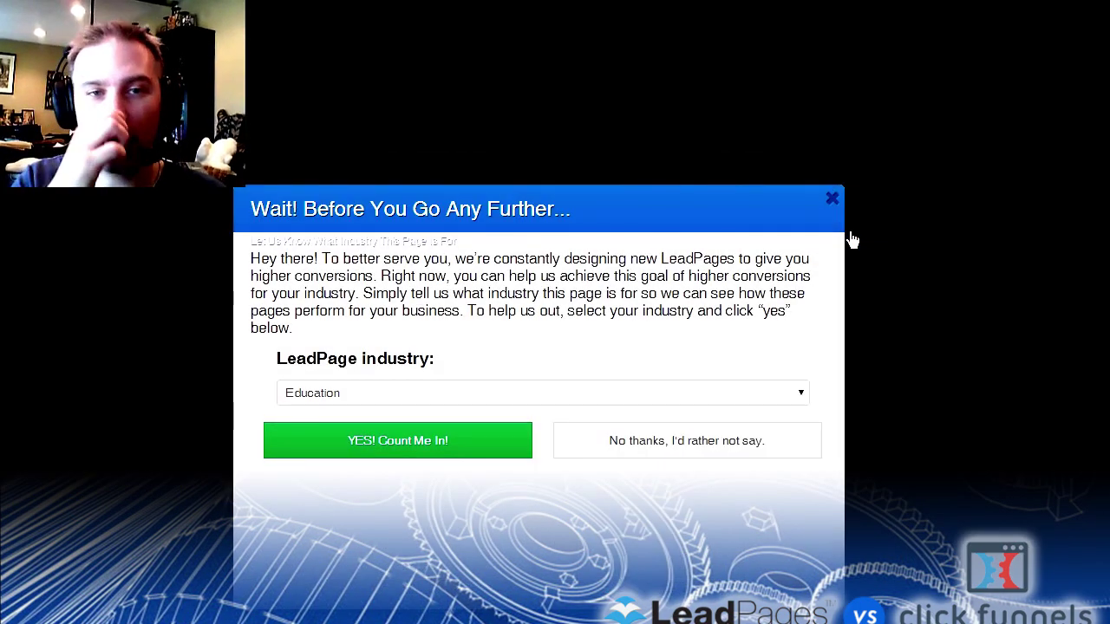
pyautogui.click(441, 451)
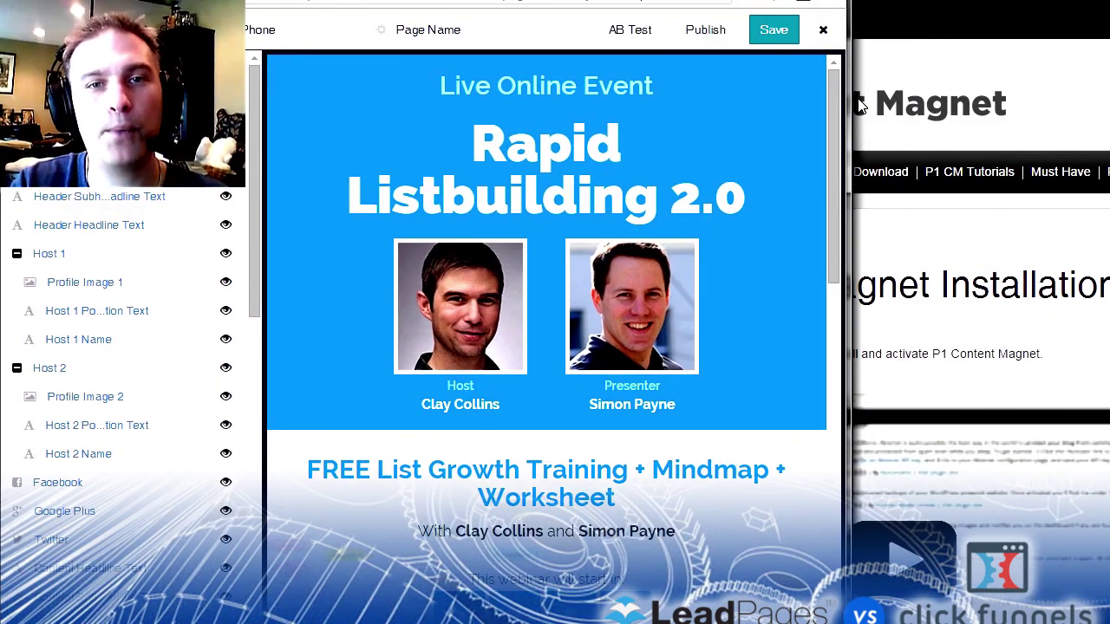
# Step: Widen the page editor's browser window and maximize it to fill the screen
pyautogui.moveTo(851, 99); pyautogui.dragTo(1109, 99)
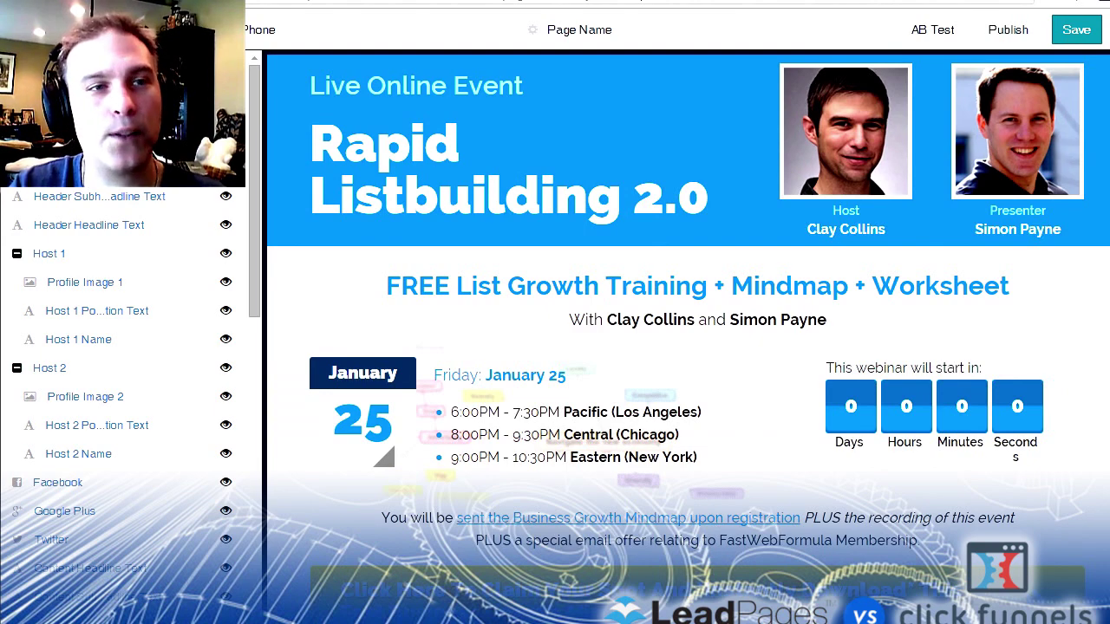
pyautogui.moveTo(555, 10); pyautogui.dragTo(554, 0)
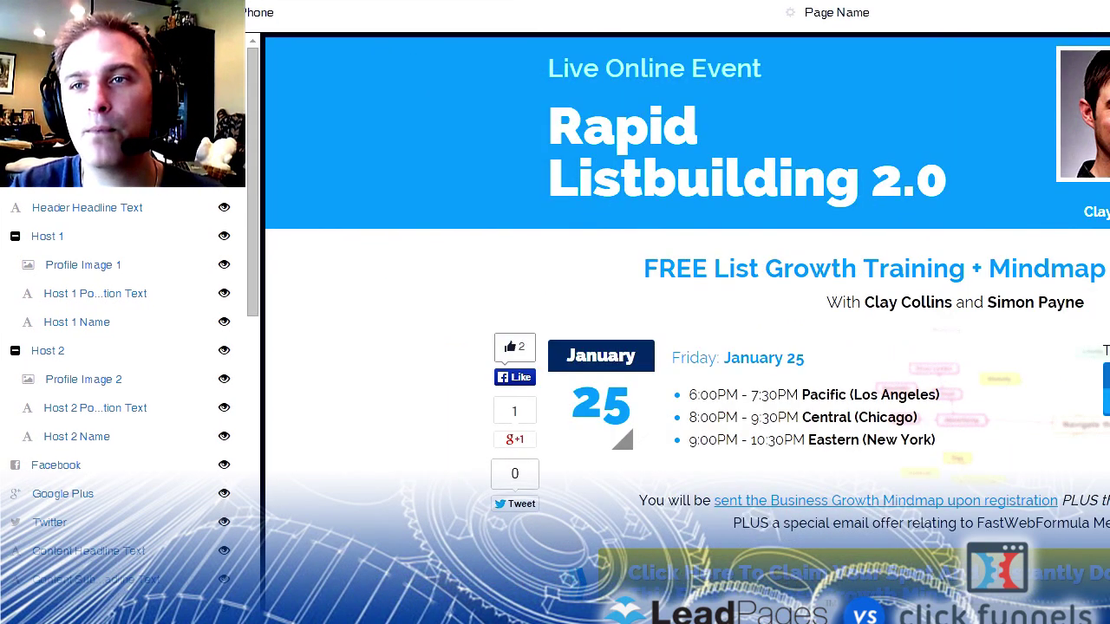
# Step: Restore the editor window to its smaller size and look over the webinar page down to its numbered content list
pyautogui.press('super+Down')
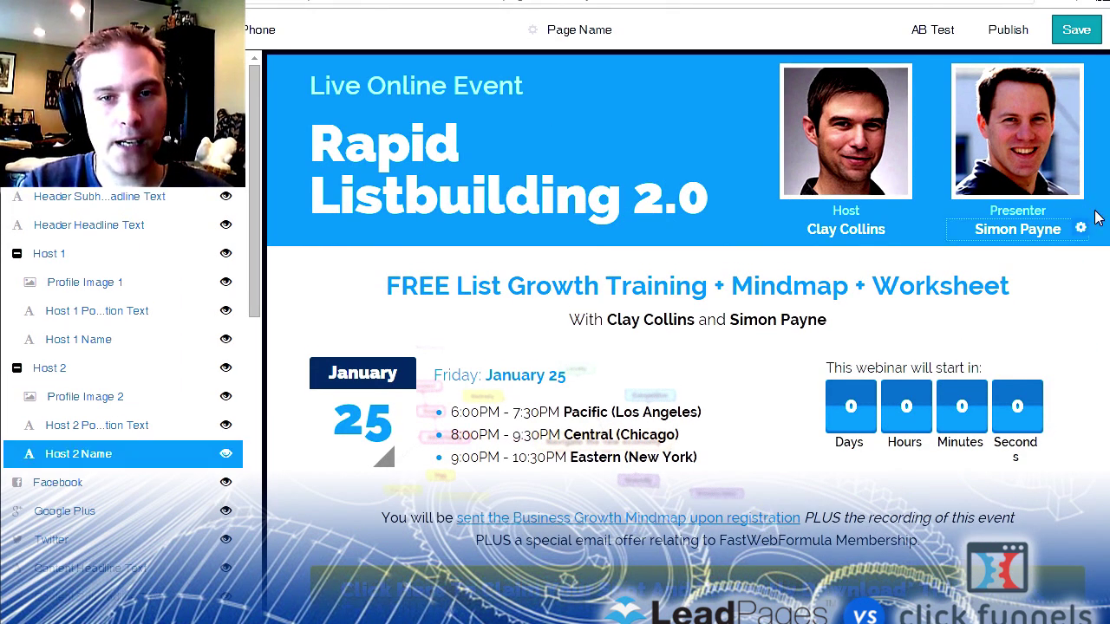
pyautogui.scroll(-15, 688, 334)
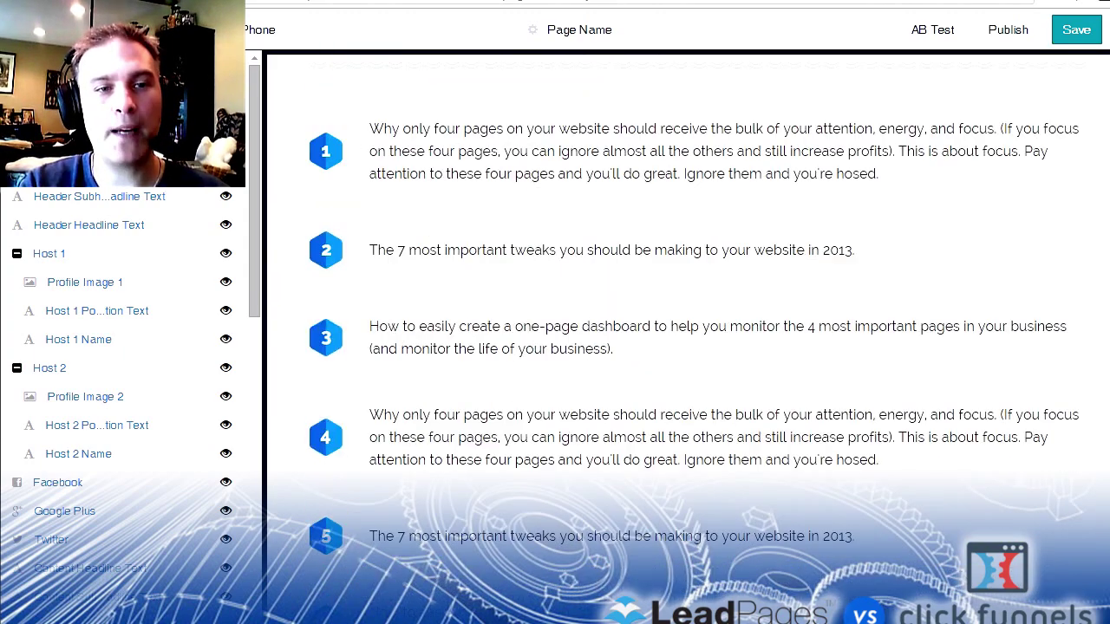
pyautogui.scroll(15, 688, 334)
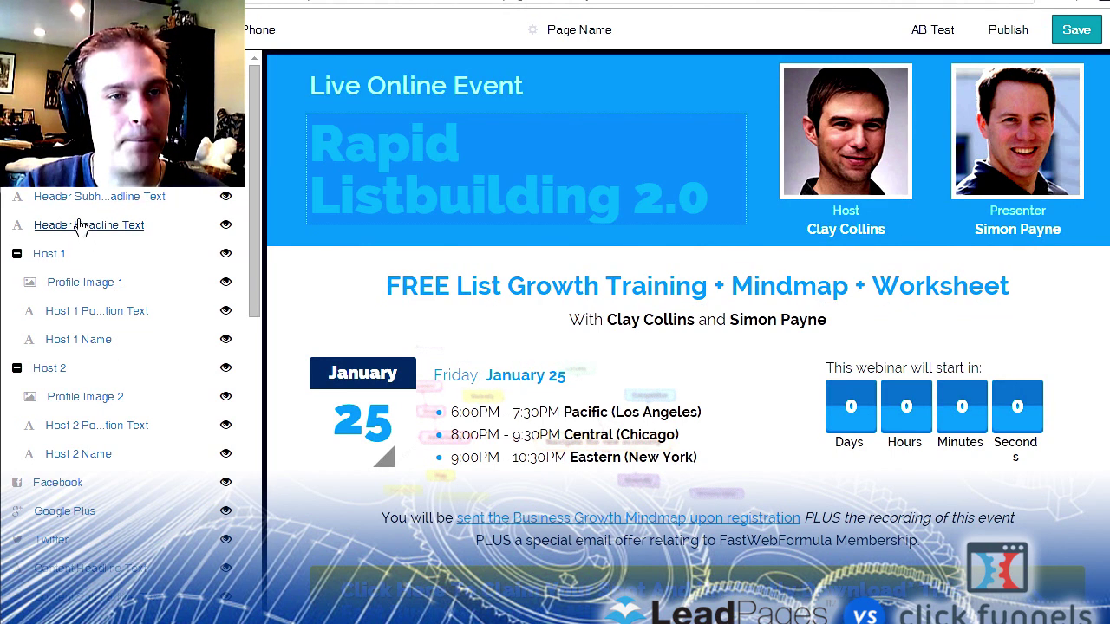
# Step: Overwrite the middle of the word "Listbuilding" in the header headline with the placeholder text "cb xbxb"
pyautogui.click(411, 211)
pyautogui.moveTo(340, 193); pyautogui.dragTo(514, 192)
pyautogui.write('cb xbxb')
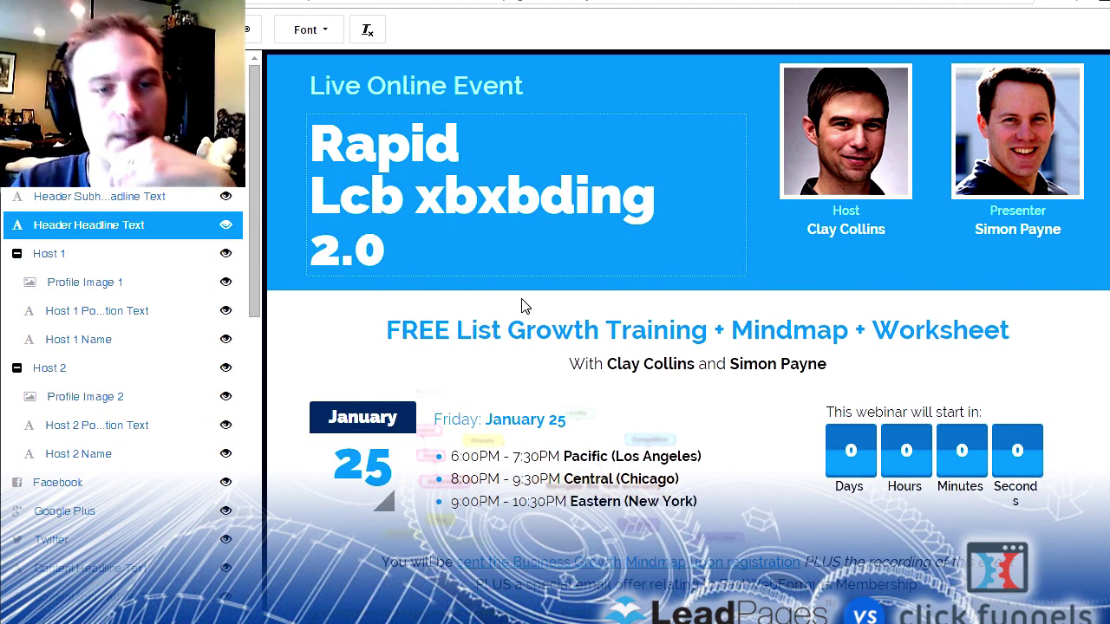
pyautogui.click(521, 305)
# Step: Insert the placeholder text "cvsbv xcb" before 7:30PM in the Pacific (Los Angeles) time entry
pyautogui.click(514, 456)
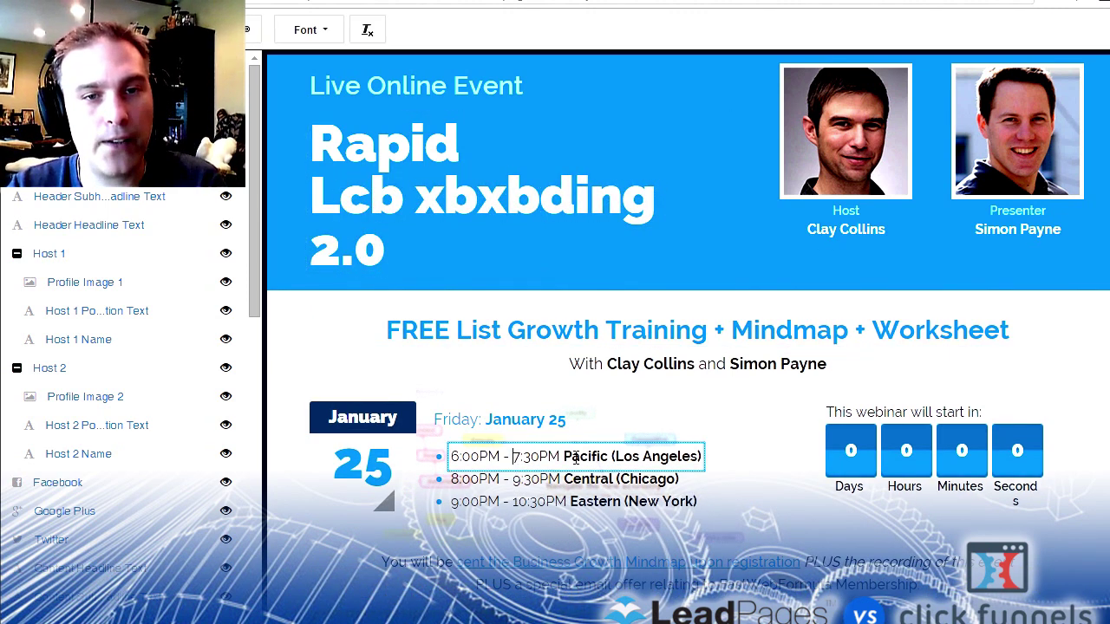
pyautogui.write('cvsbx xcb')
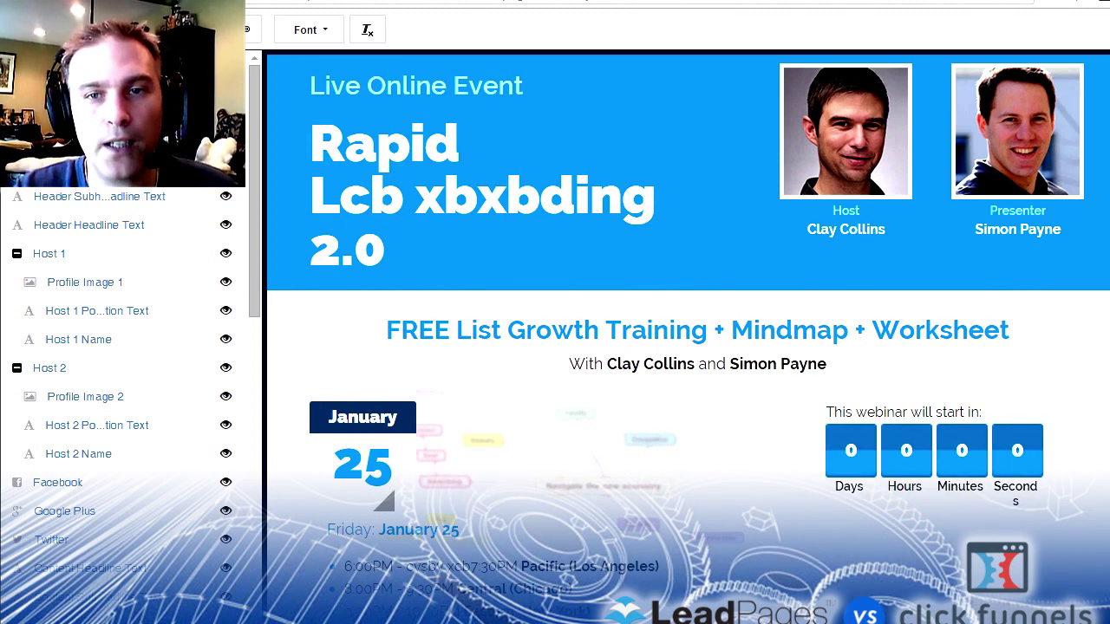
pyautogui.scroll(-3, 689, 338)
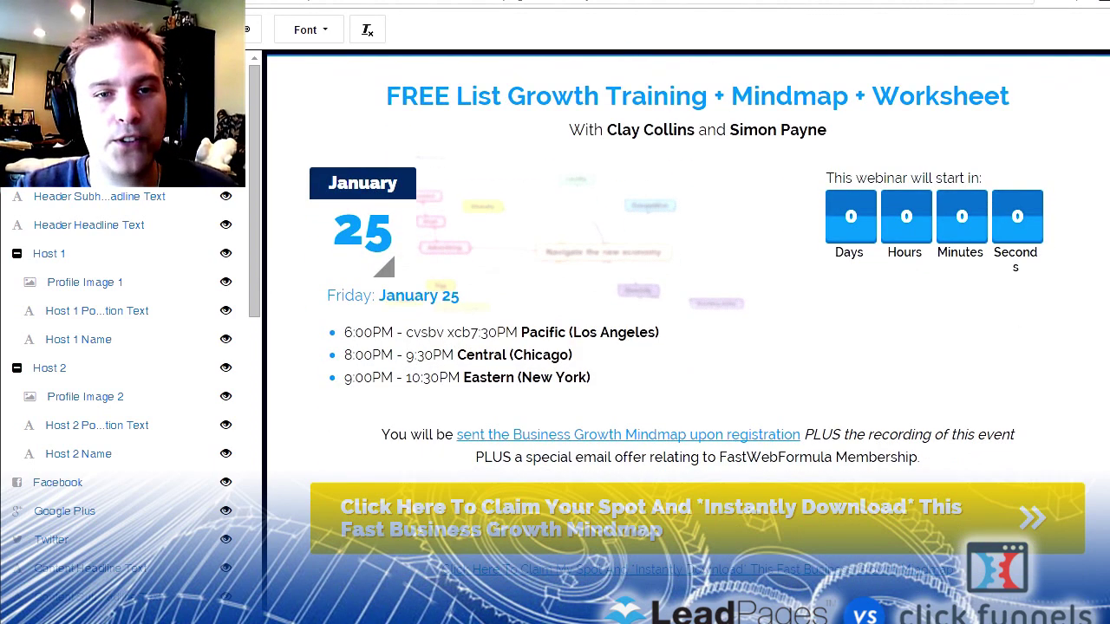
pyautogui.click(657, 329)
pyautogui.click(571, 333)
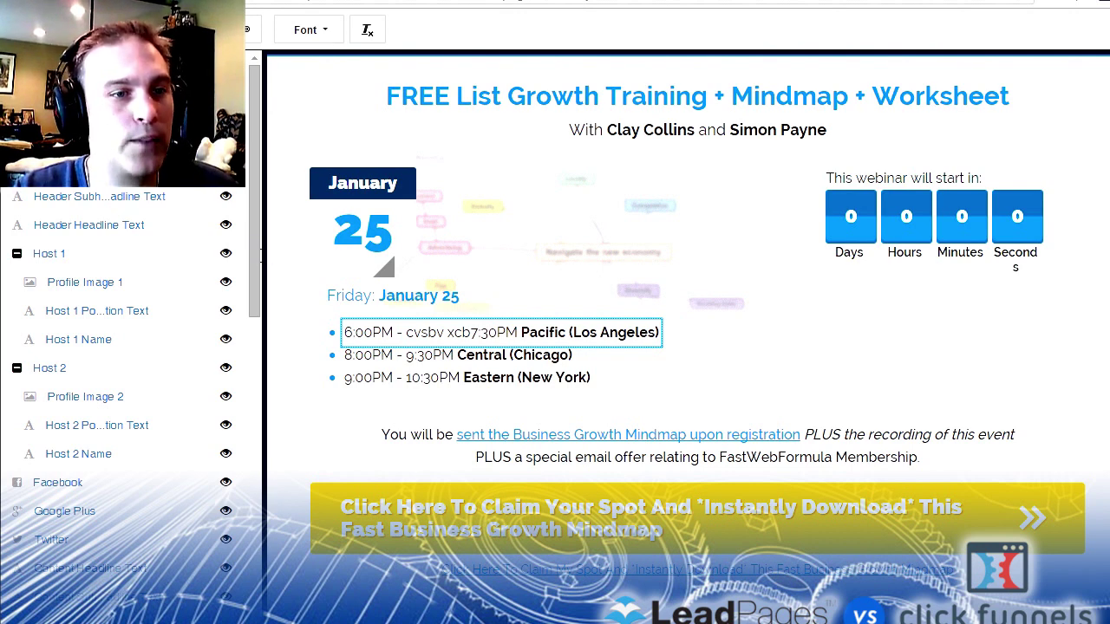
# Step: Hide the Header Headline Text element on the page
pyautogui.moveTo(246, 299); pyautogui.dragTo(232, 324)
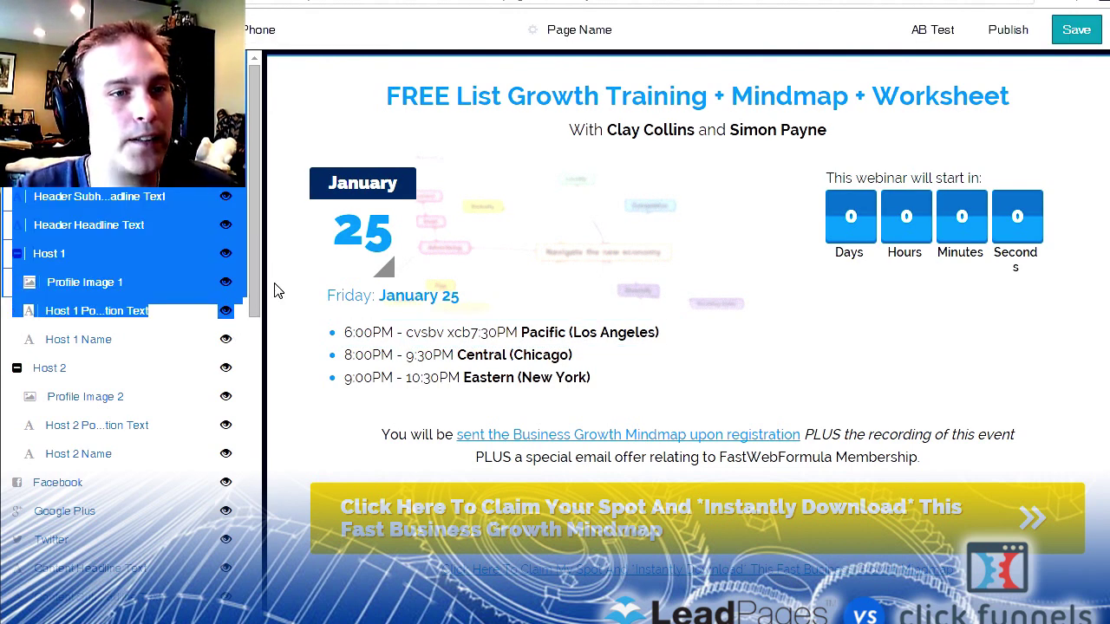
pyautogui.click(135, 227)
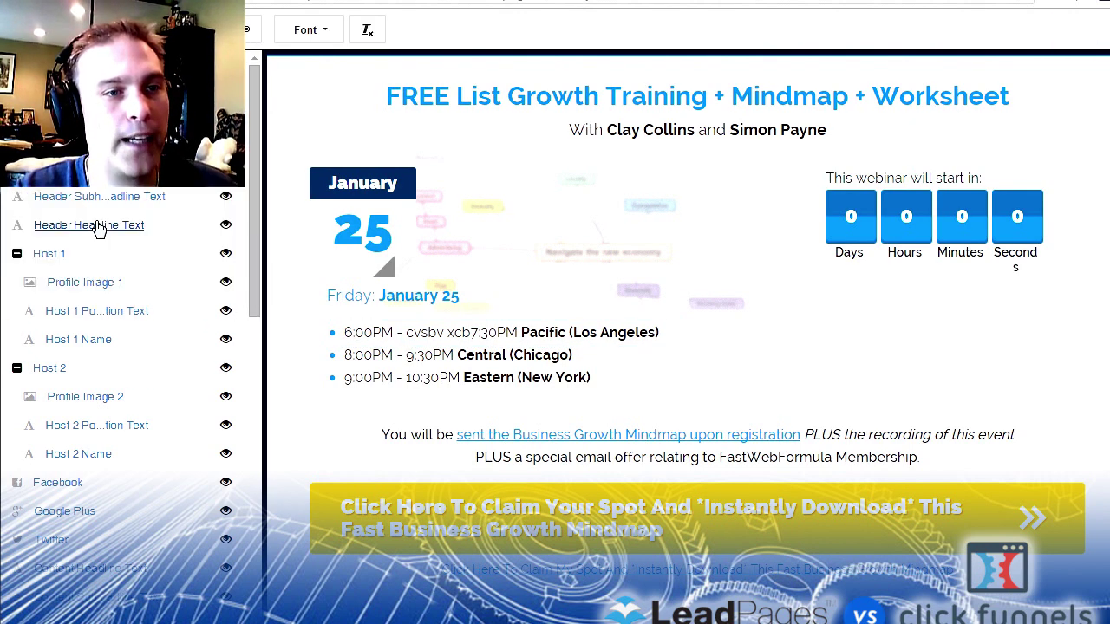
pyautogui.click(226, 227)
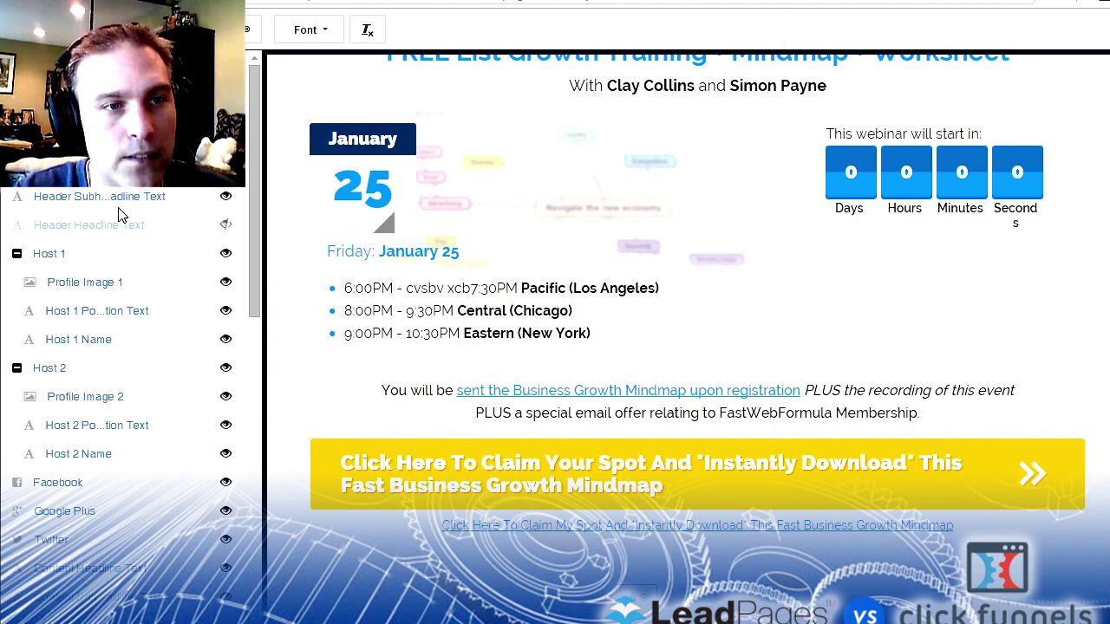
# Step: Collapse the Host 1 group and look at the image options for Profile Image 2, keeping its current picture
pyautogui.click(63, 257)
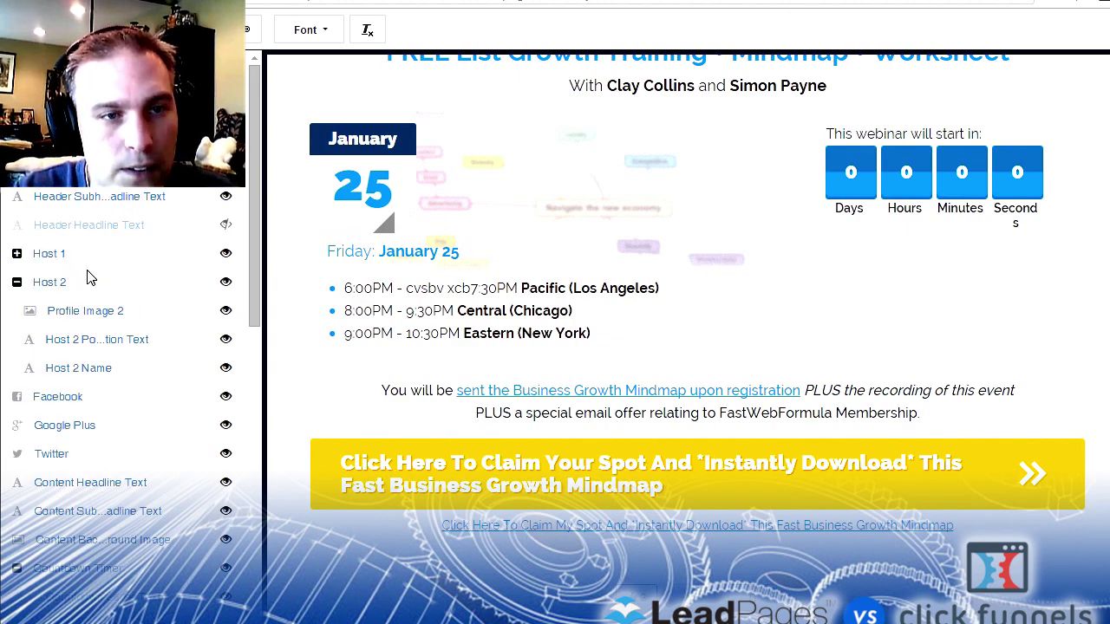
pyautogui.click(84, 314)
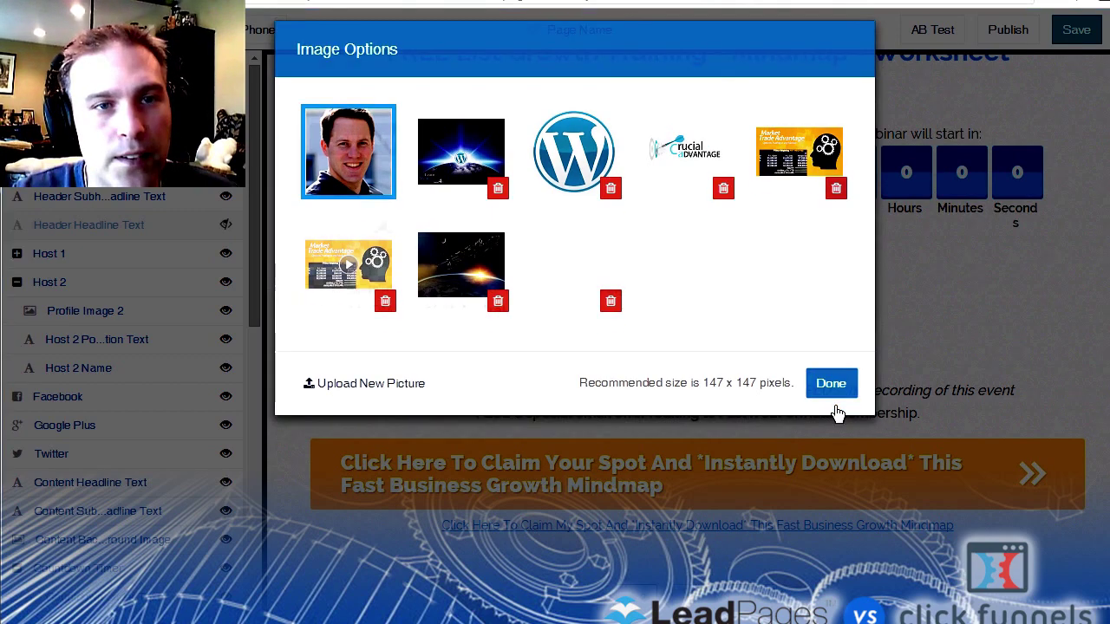
pyautogui.click(835, 408)
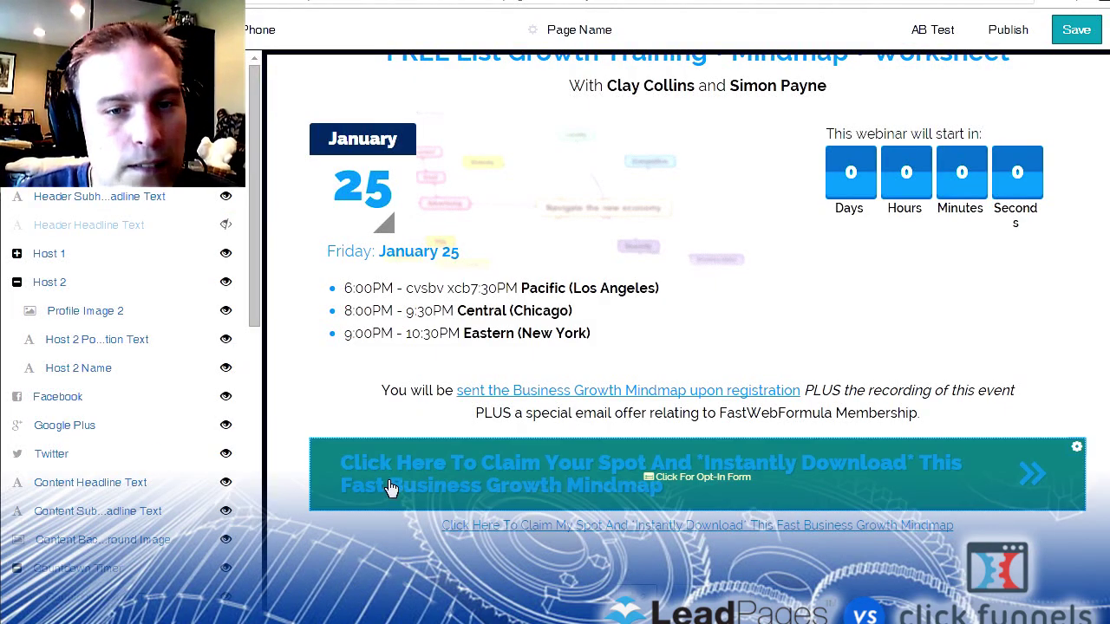
# Step: Check the call-to-action's opt-in form integration settings, and the page's general and conversion goal options
pyautogui.click(391, 488)
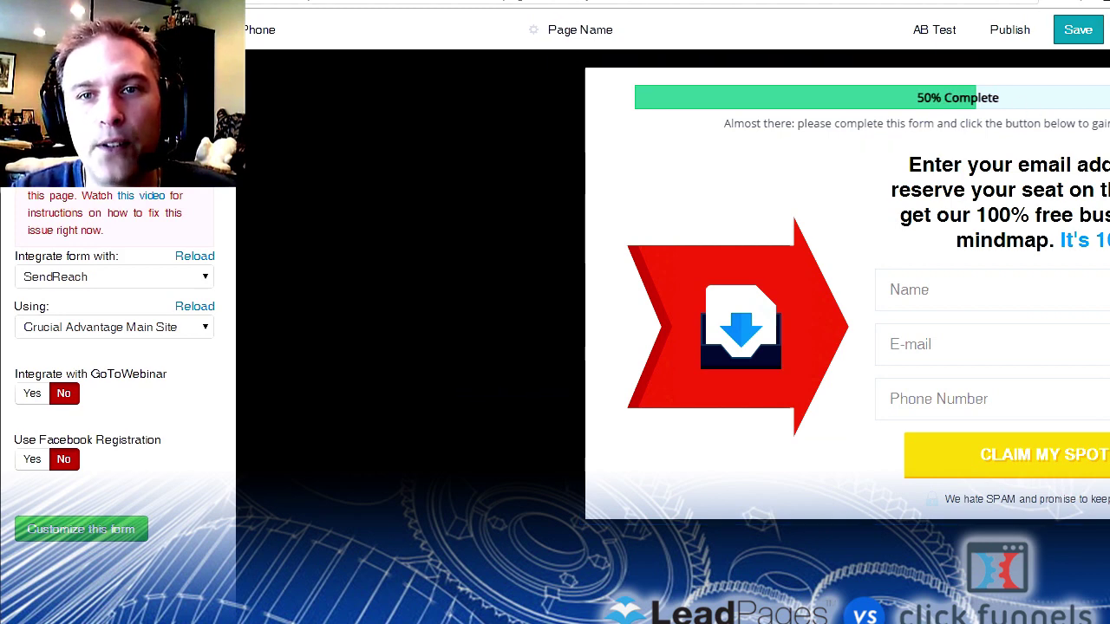
pyautogui.press('Escape')
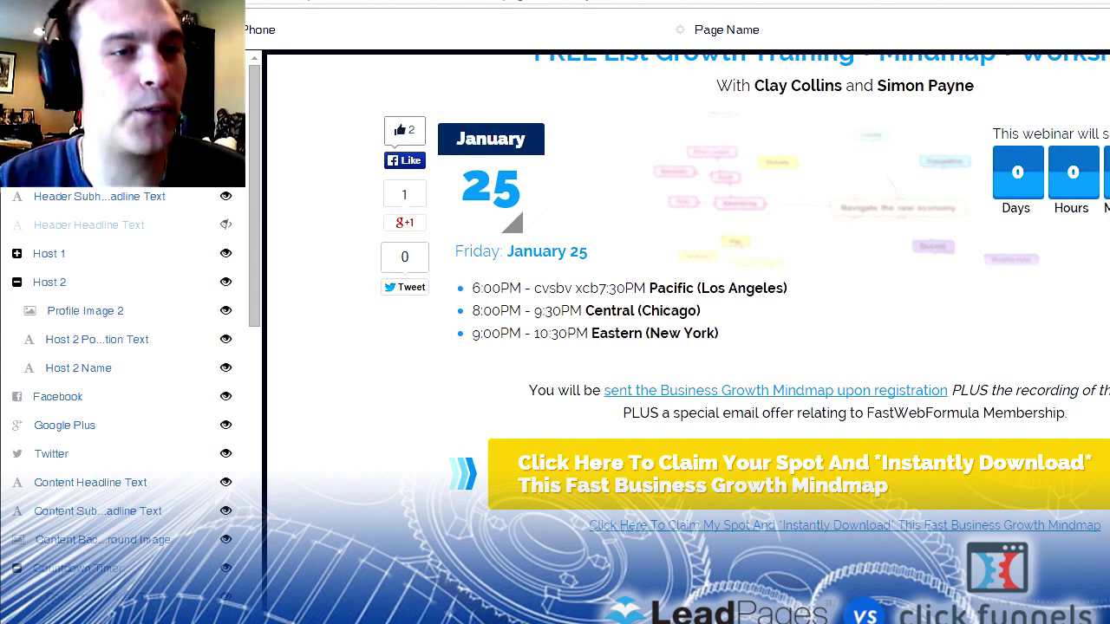
pyautogui.click(727, 29)
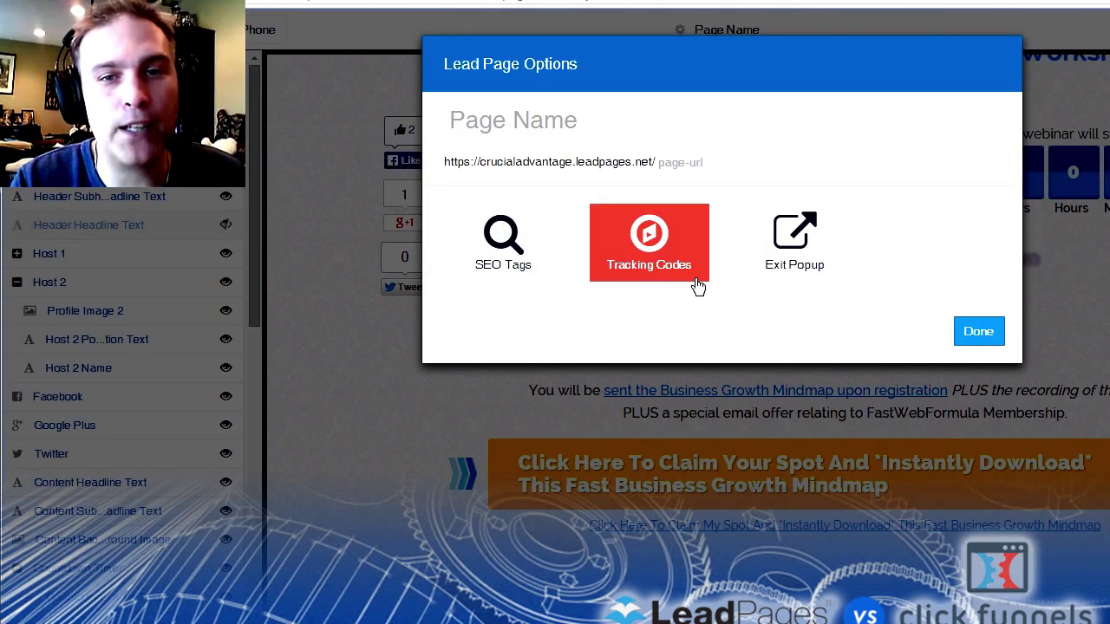
pyautogui.click(973, 333)
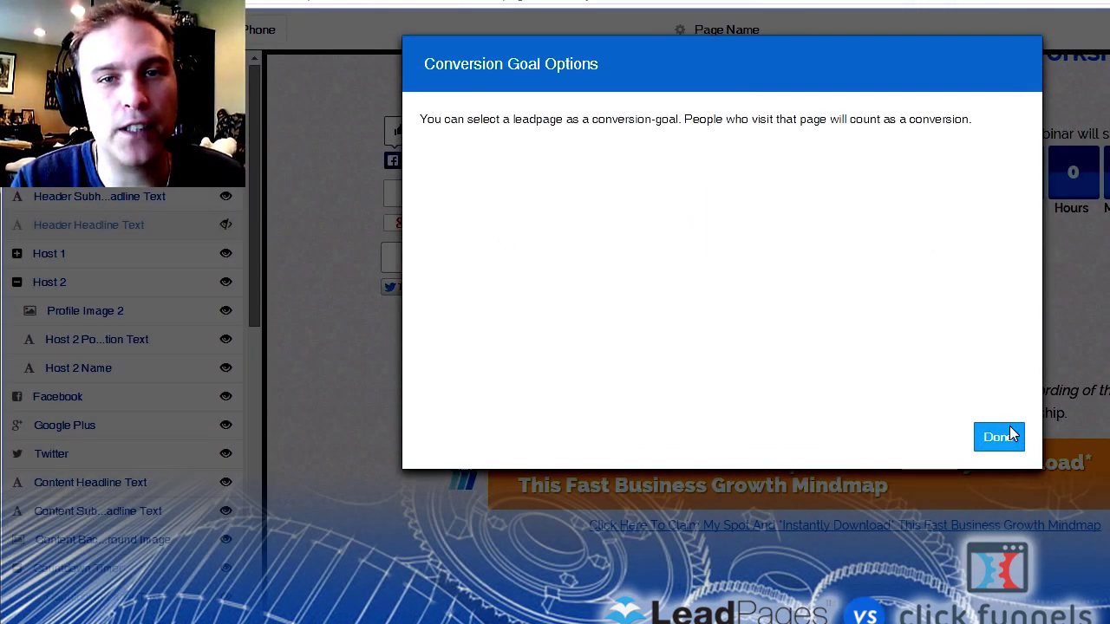
pyautogui.click(1009, 440)
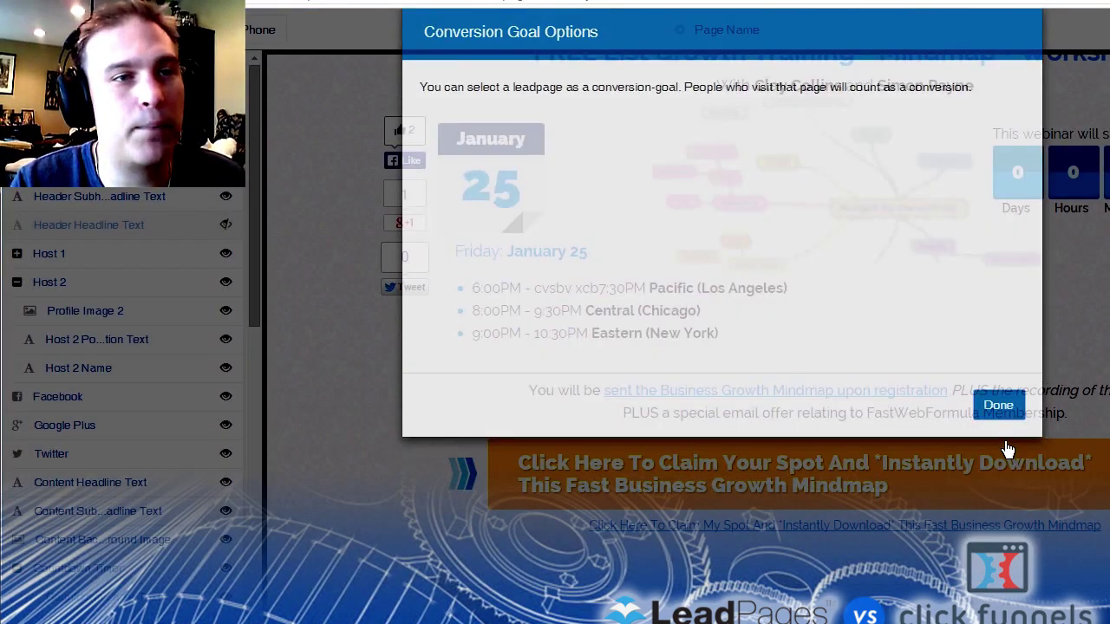
# Step: Preview the page in the tablet and phone layouts, and return to the desktop layout
pyautogui.click(181, 30)
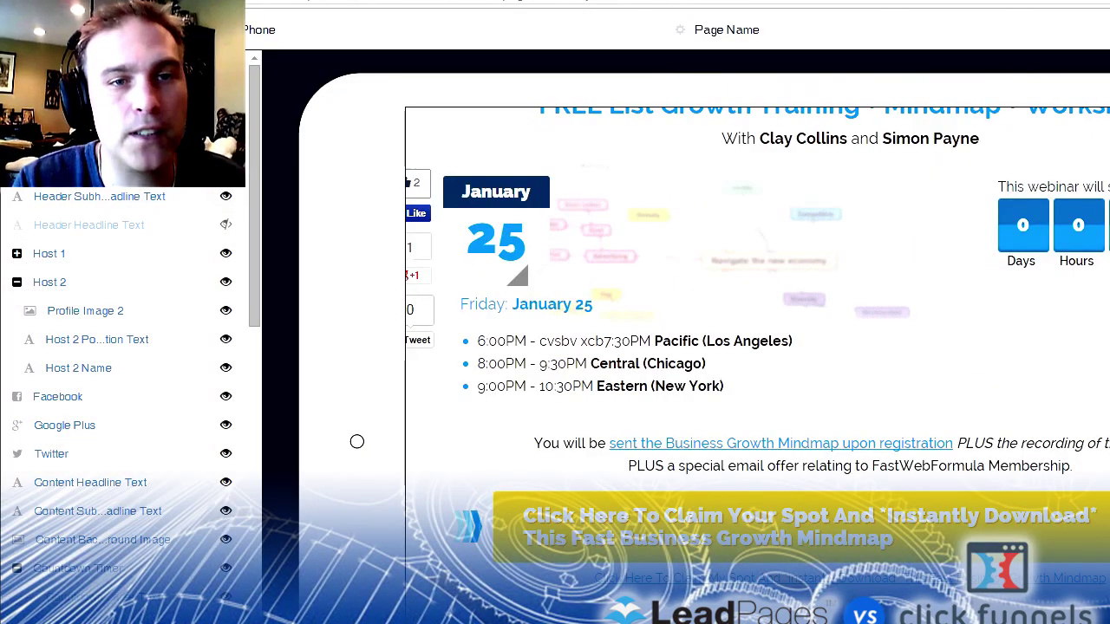
pyautogui.click(248, 31)
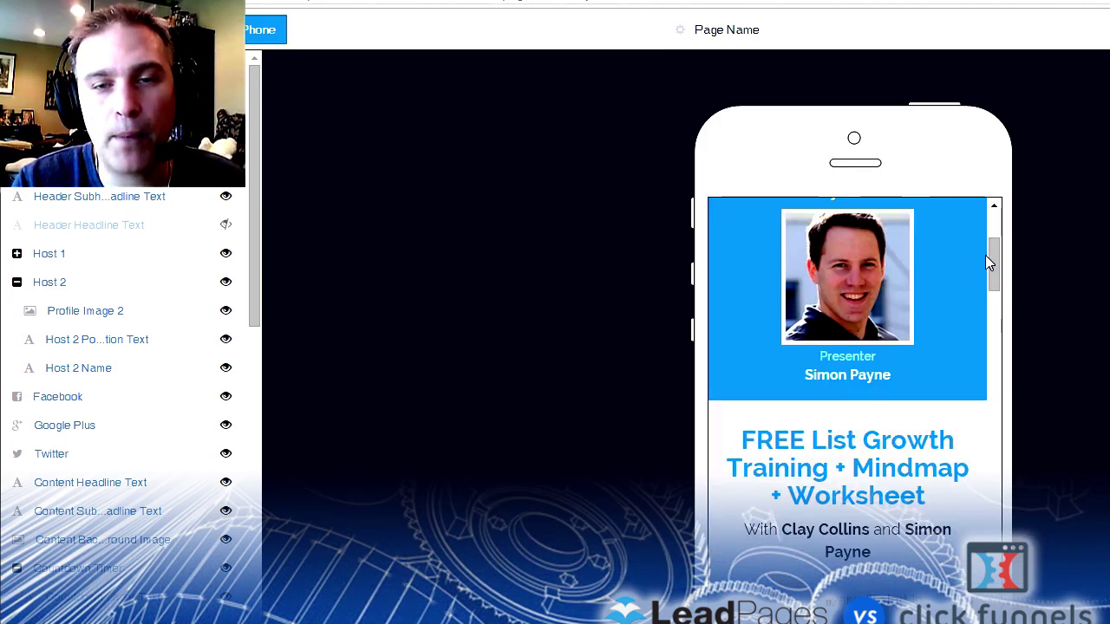
pyautogui.moveTo(991, 257); pyautogui.dragTo(1020, 231)
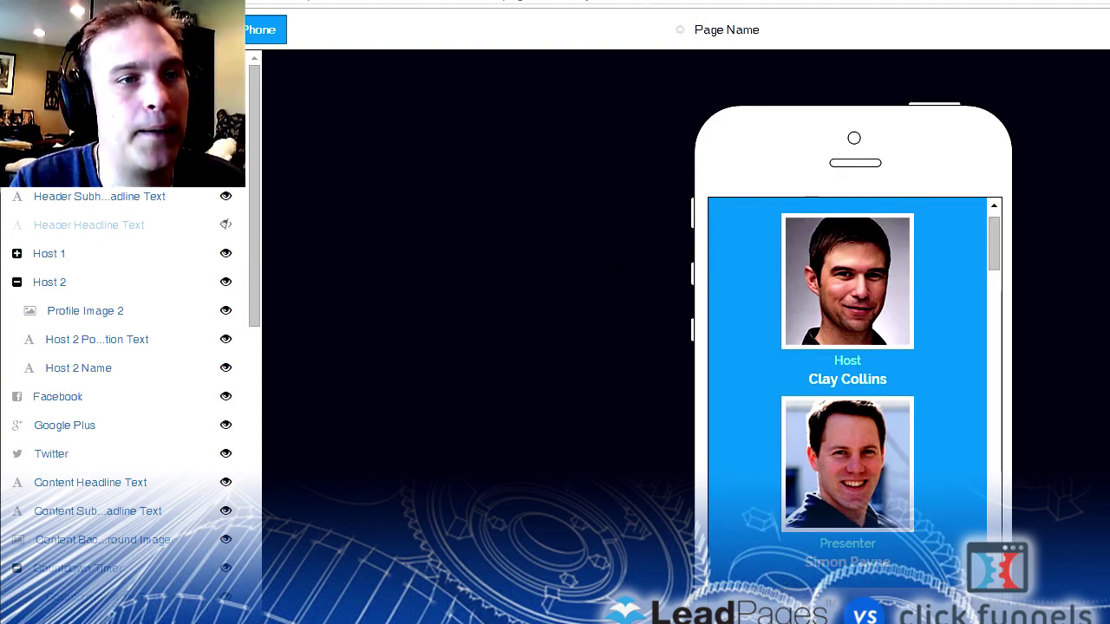
pyautogui.click(139, 30)
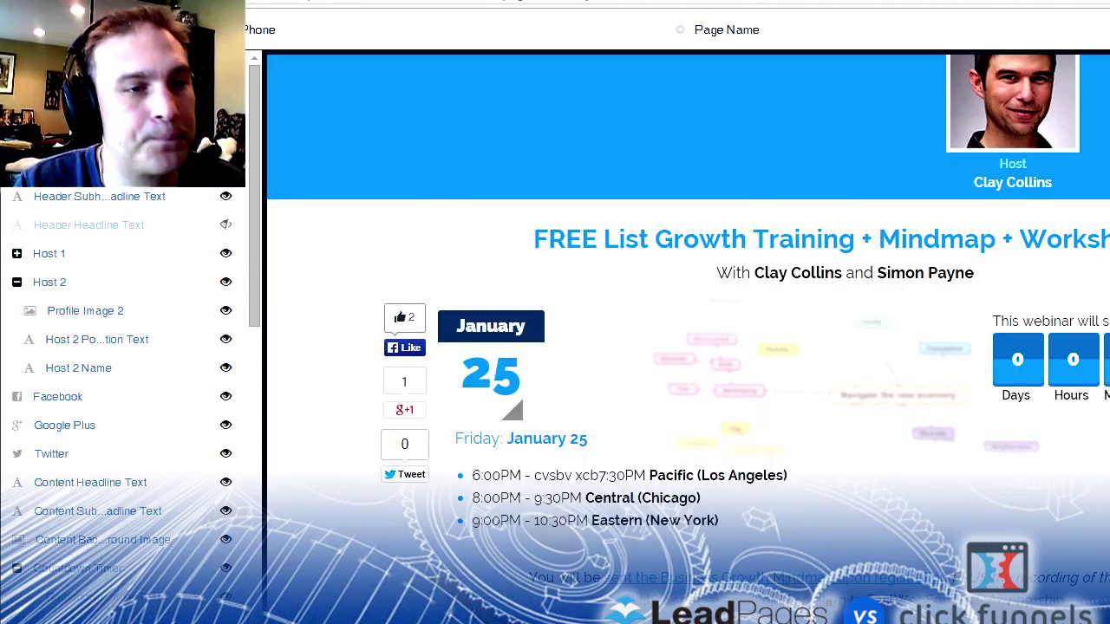
# Step: Look at the image options for Profile Image 1 in the Host 1 group without changing the picture
pyautogui.click(18, 256)
pyautogui.click(56, 286)
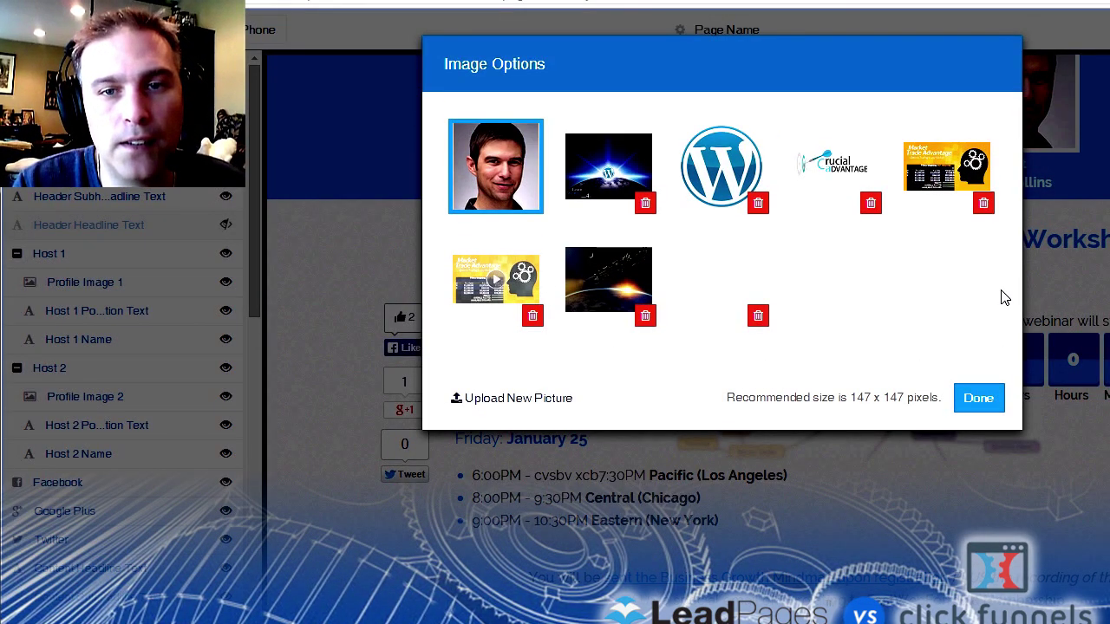
pyautogui.click(980, 400)
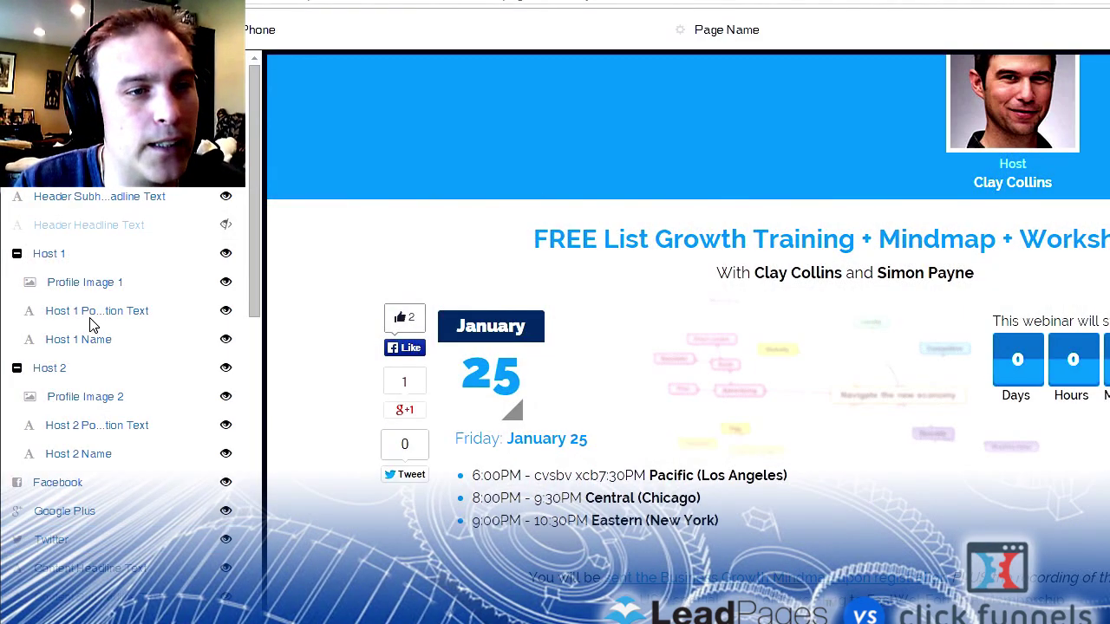
pyautogui.click(64, 256)
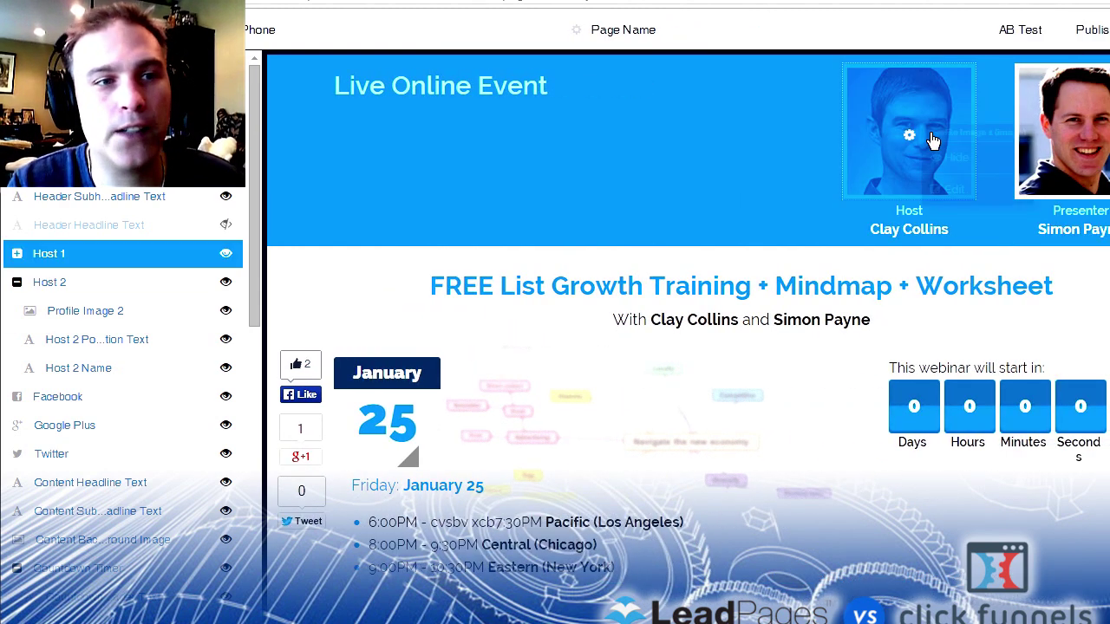
# Step: Replace the host's profile image with the blue space picture showing the WordPress logo, and select the host's name text
pyautogui.click(947, 189)
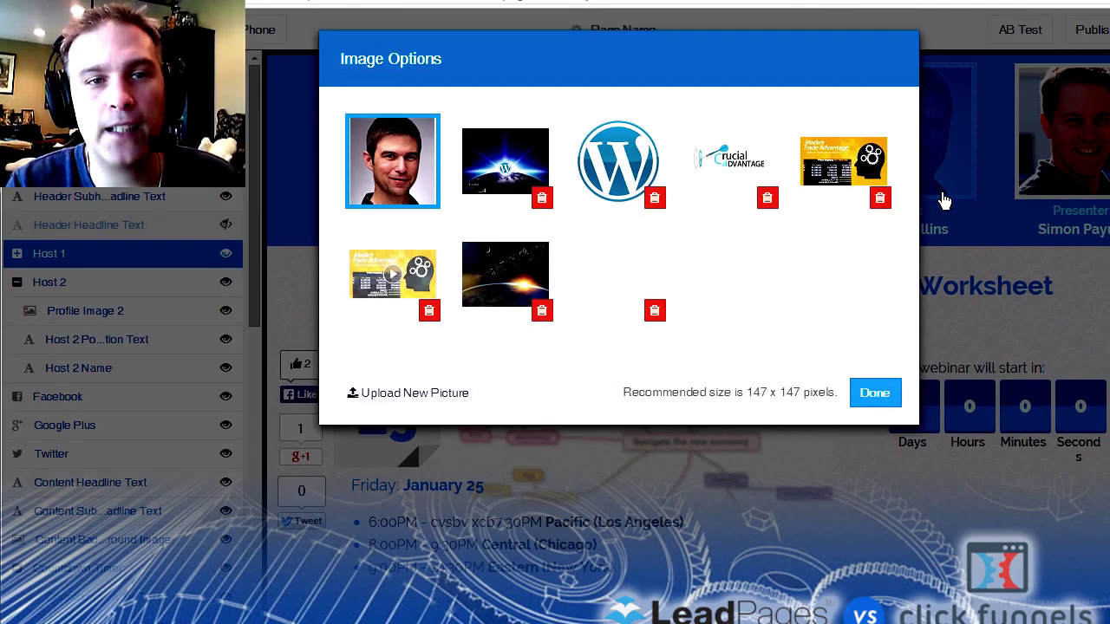
pyautogui.click(490, 184)
pyautogui.click(874, 398)
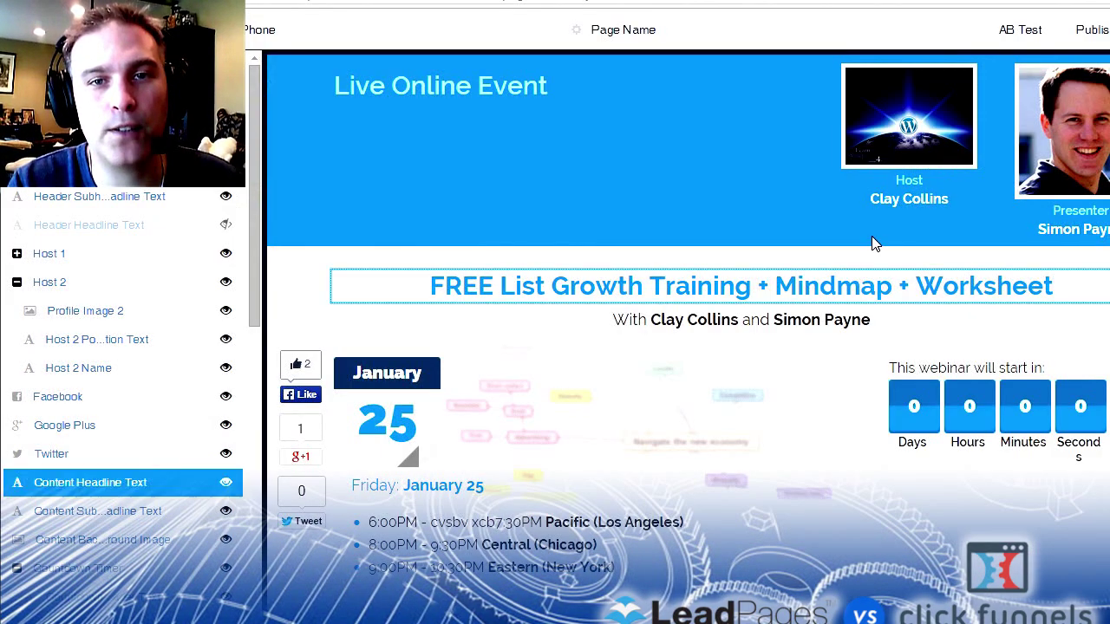
pyautogui.click(900, 200)
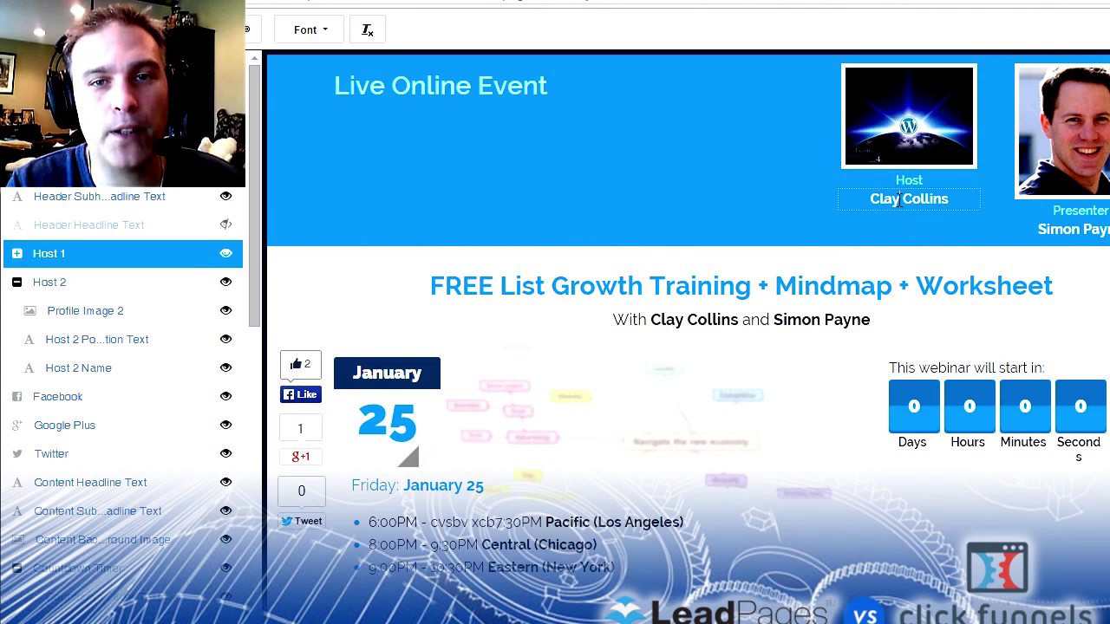
# Step: Expand the Host 1 group and insert the placeholder text "mvmvmvm" before 9:30PM in the Central (Chicago) time entry
pyautogui.click(16, 254)
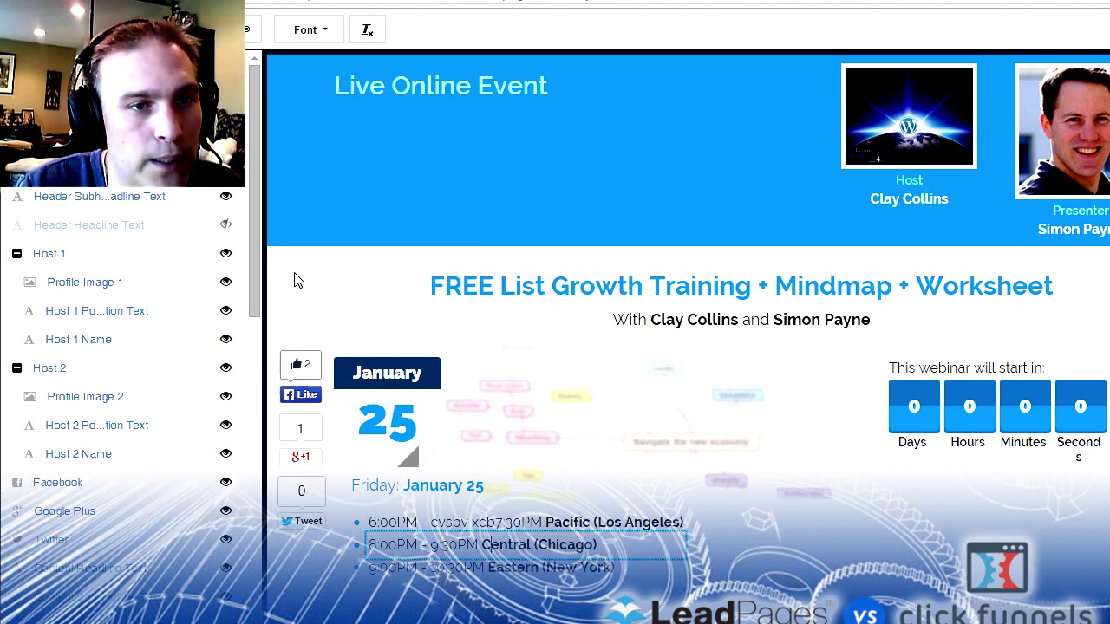
pyautogui.moveTo(255, 278); pyautogui.dragTo(255, 360)
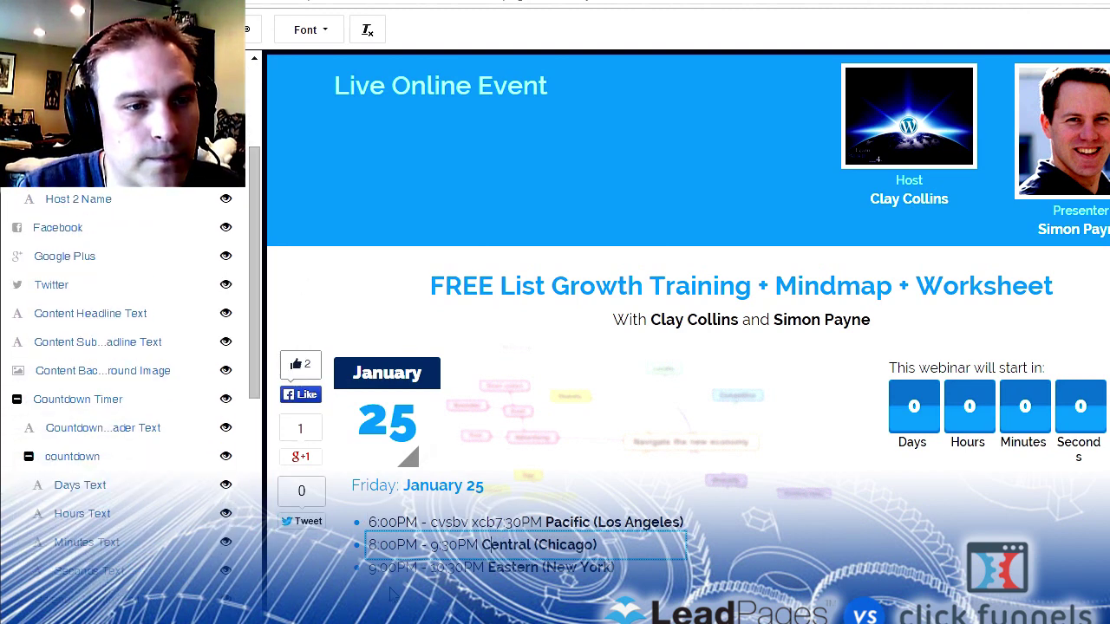
pyautogui.click(431, 544)
pyautogui.write('mvmvmvm')
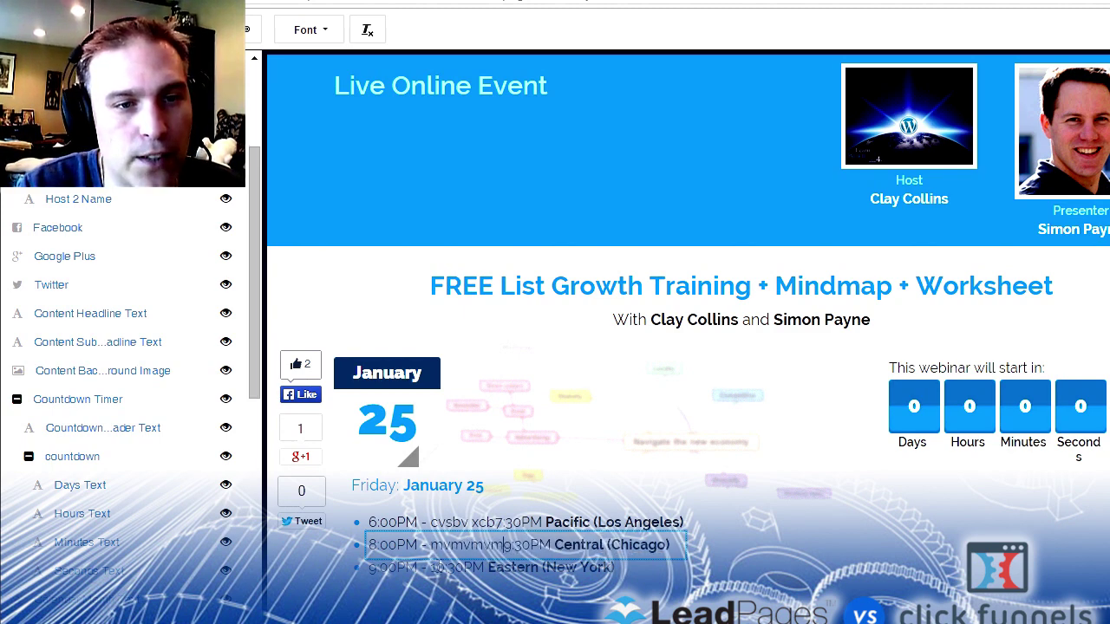
# Step: Place the text cursor at the start of the Eastern (New York) time entry and browse the page elements down to the content lists
pyautogui.click(418, 567)
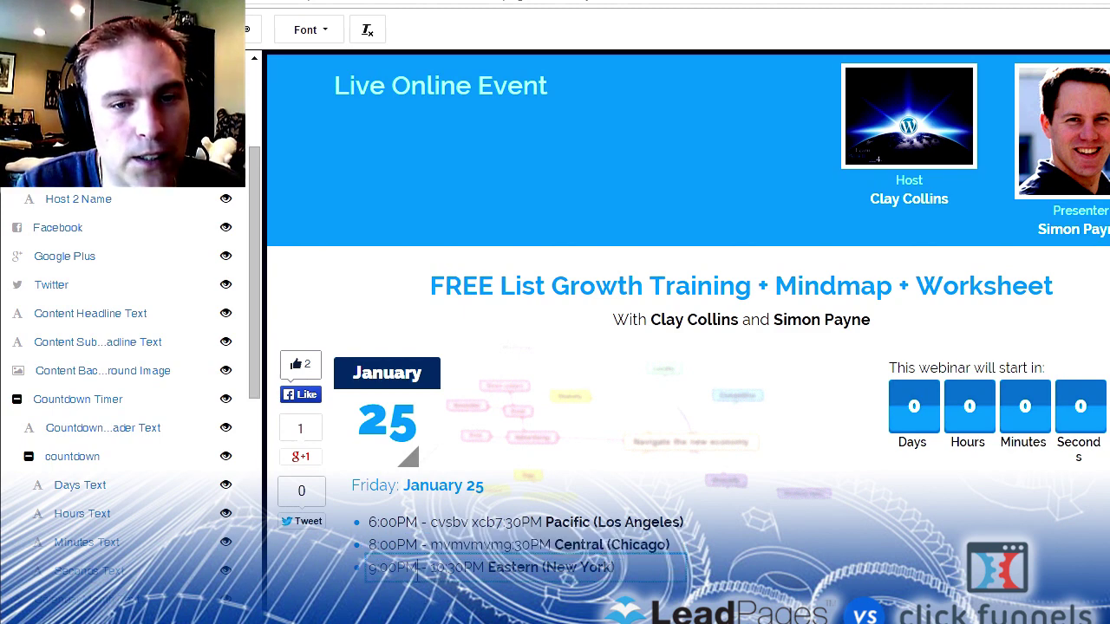
pyautogui.rightClick(680, 568)
pyautogui.click(370, 568)
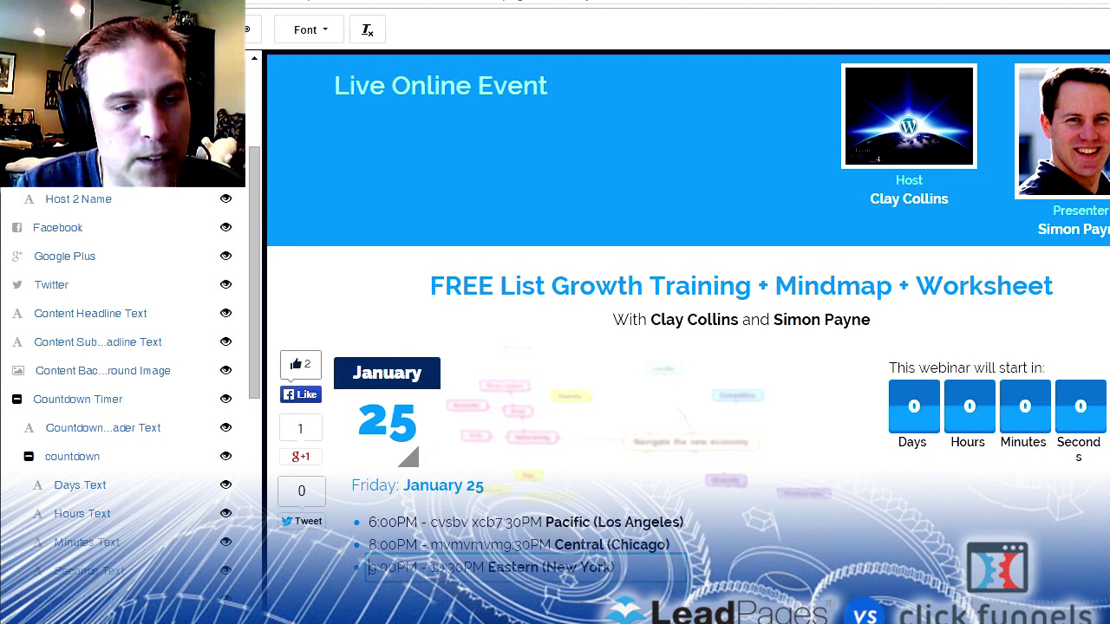
pyautogui.moveTo(252, 398); pyautogui.dragTo(266, 623)
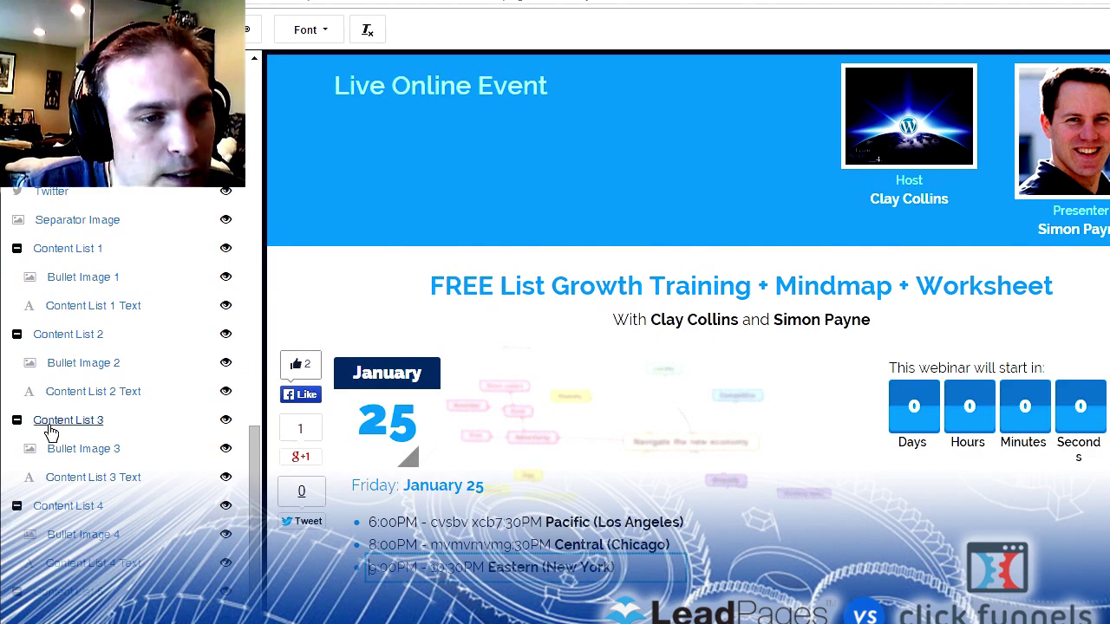
# Step: Collapse the Content List 4 group and look at the image options for Bullet Image 3 without changing the picture
pyautogui.click(71, 511)
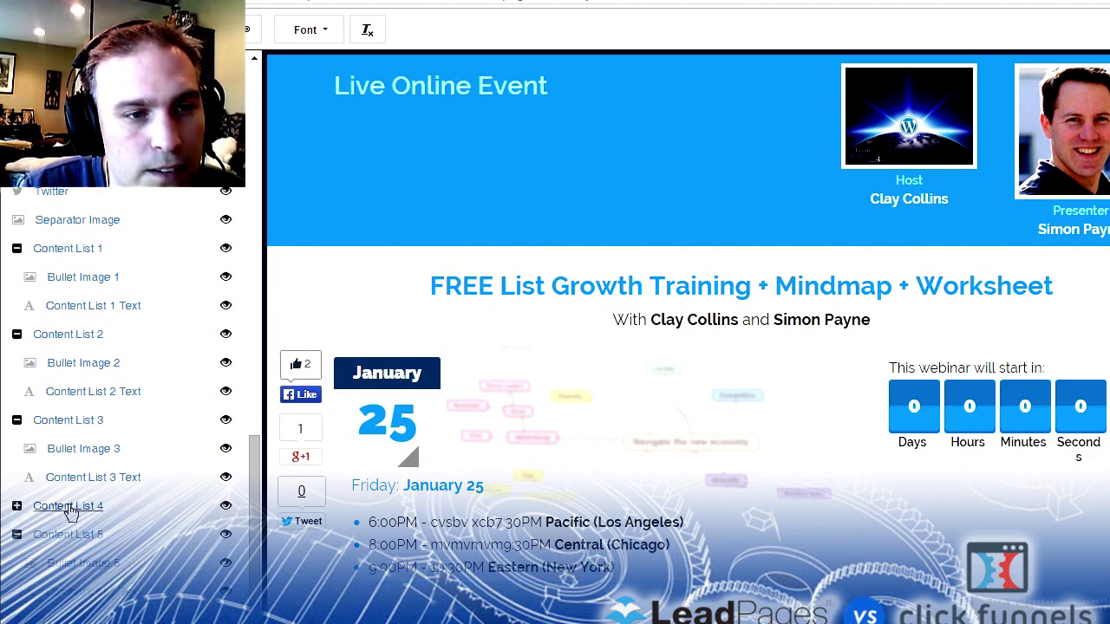
pyautogui.click(70, 453)
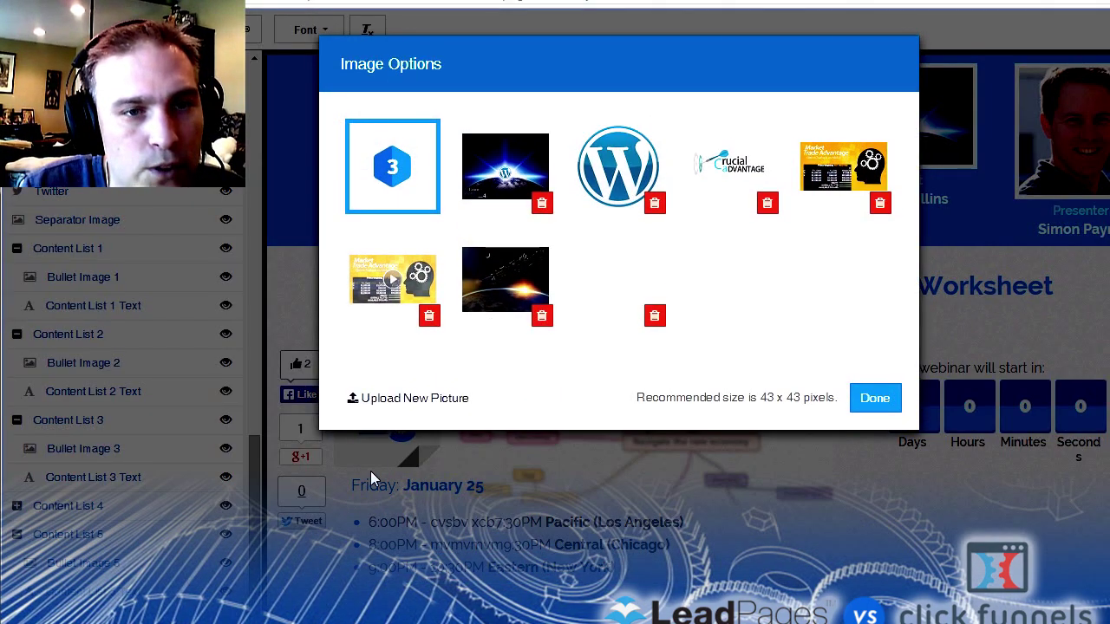
pyautogui.click(862, 405)
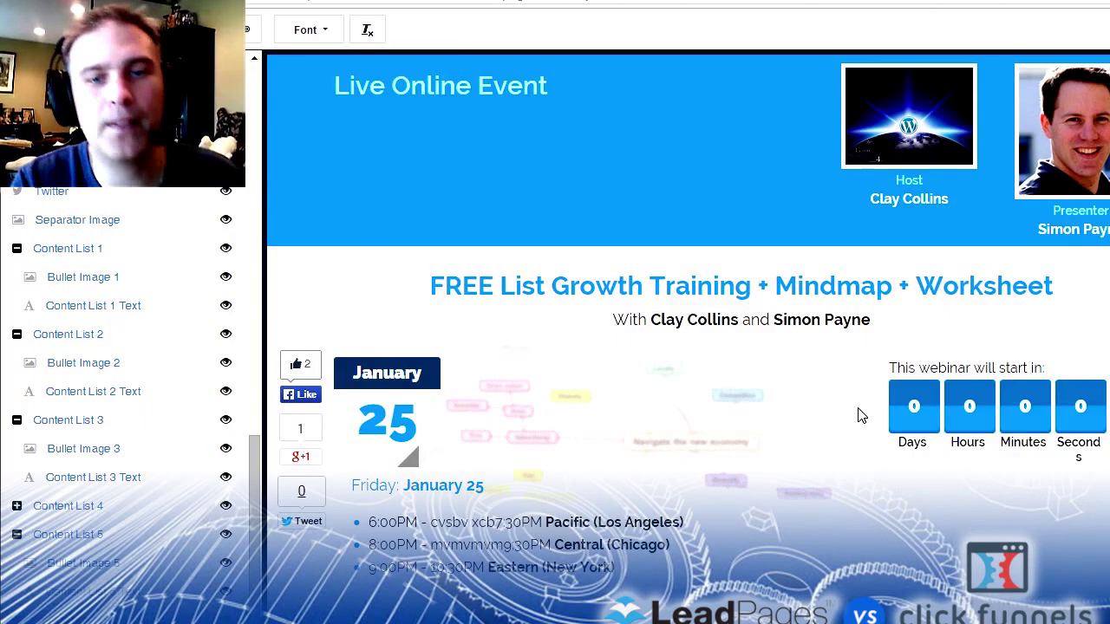
# Step: Look at the date and time options of the webinar countdown without changing them, and review the numbered content bullets
pyautogui.click(907, 409)
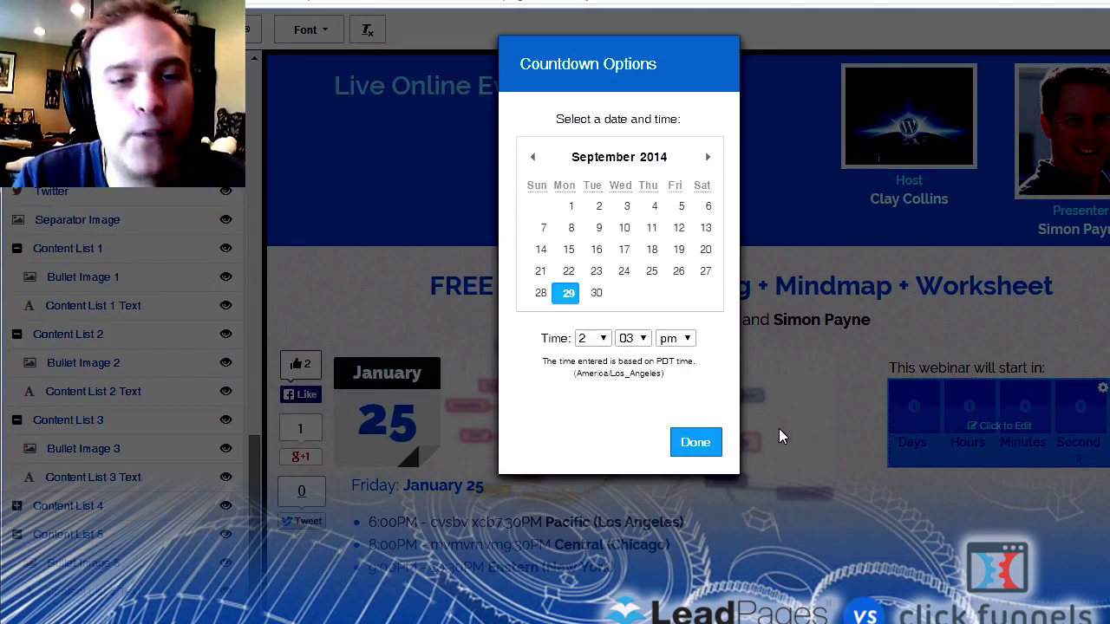
pyautogui.click(704, 447)
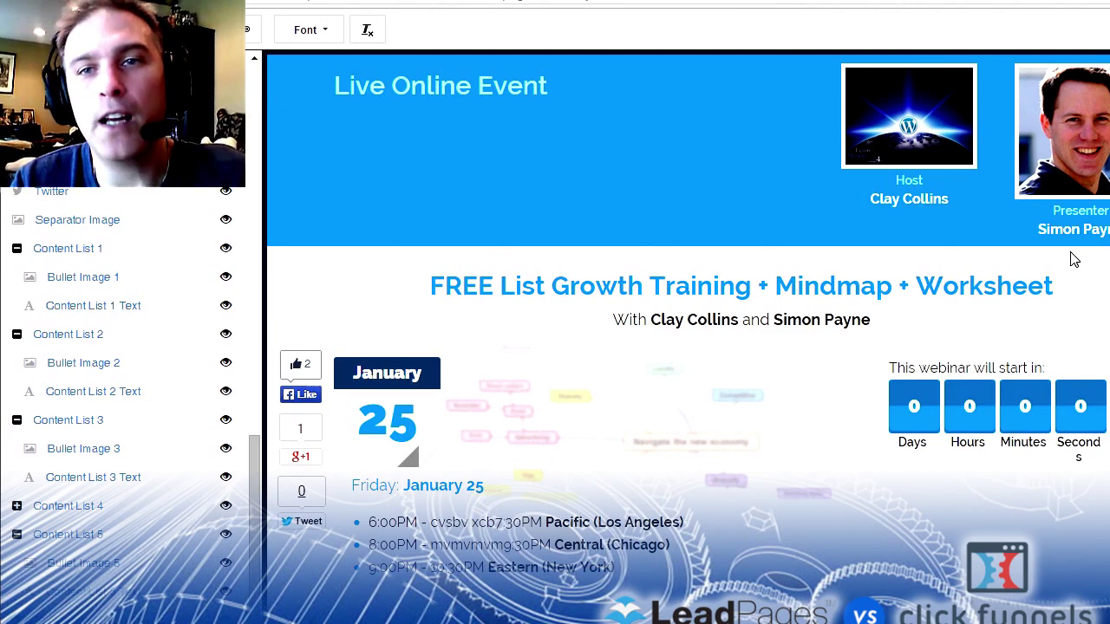
pyautogui.scroll(-15, 688, 346)
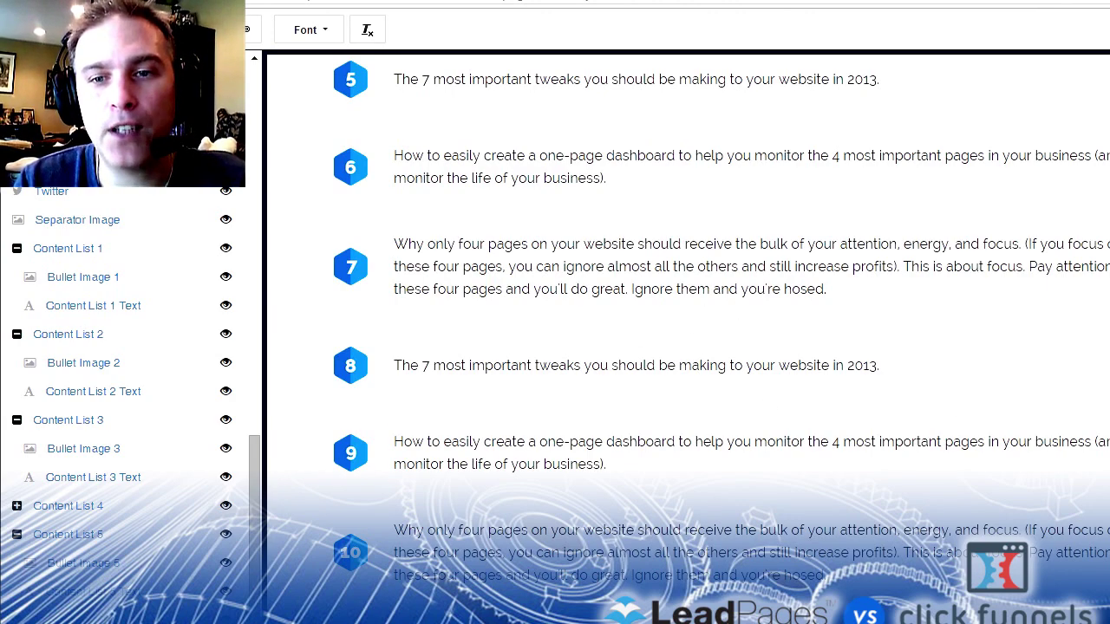
pyautogui.scroll(12, 689, 347)
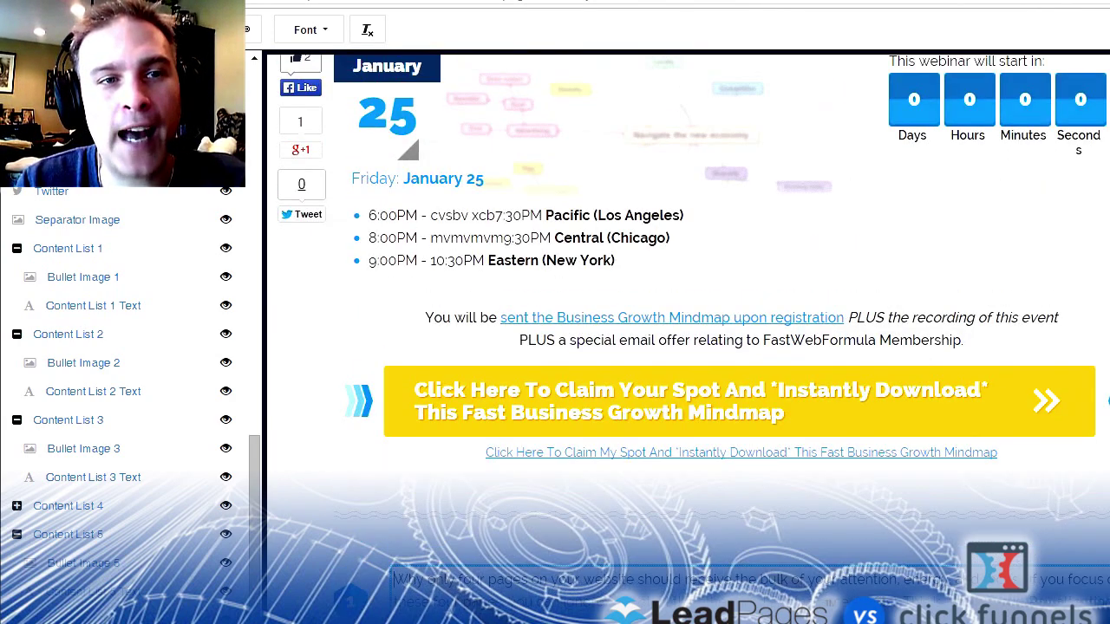
pyautogui.scroll(4, 688, 347)
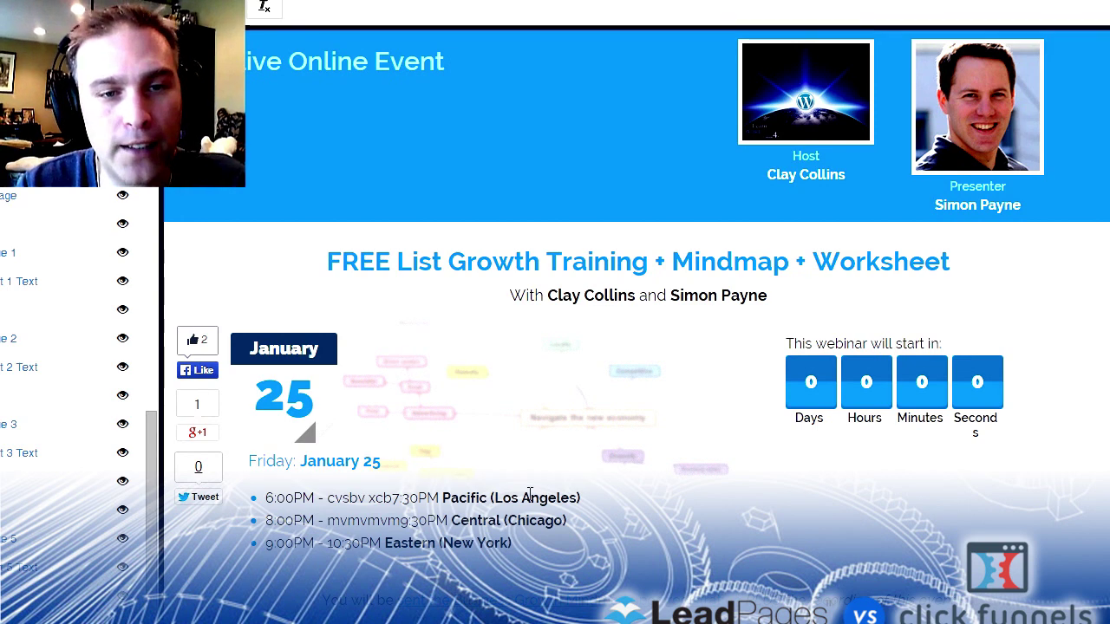
# Step: Hide the Pacific (Los Angeles) and Central (Chicago) time entries in the webinar schedule
pyautogui.click(575, 496)
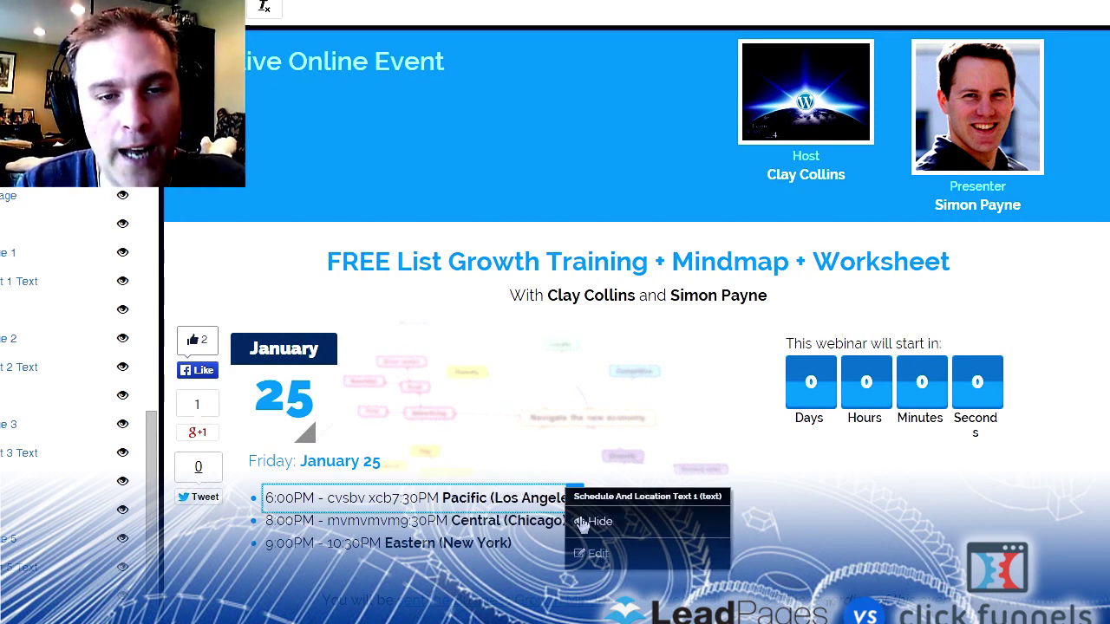
pyautogui.click(579, 521)
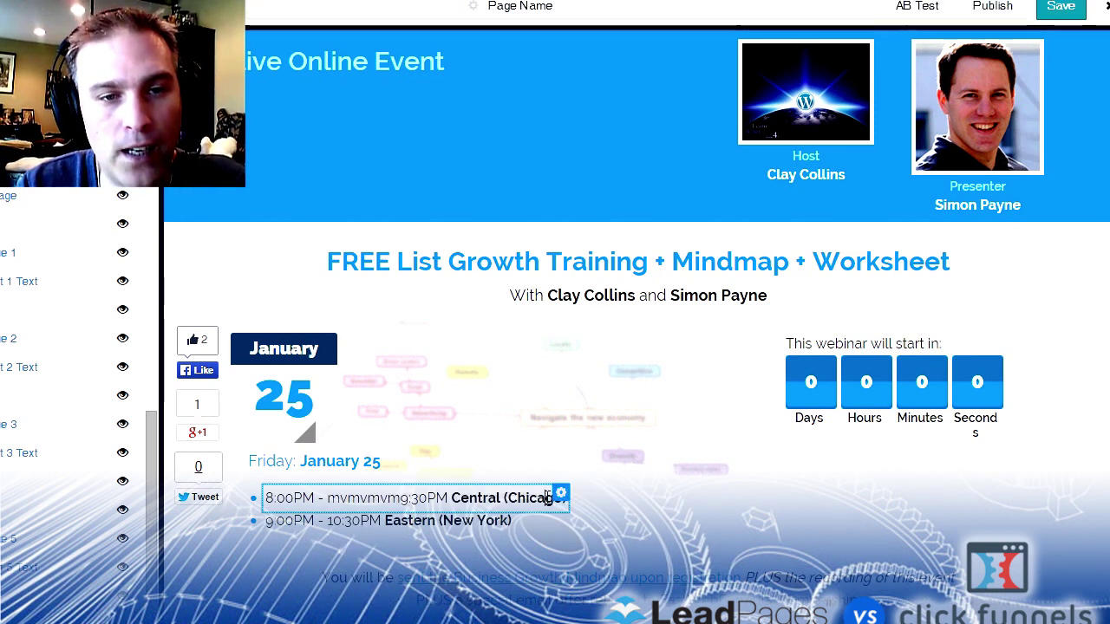
pyautogui.click(549, 497)
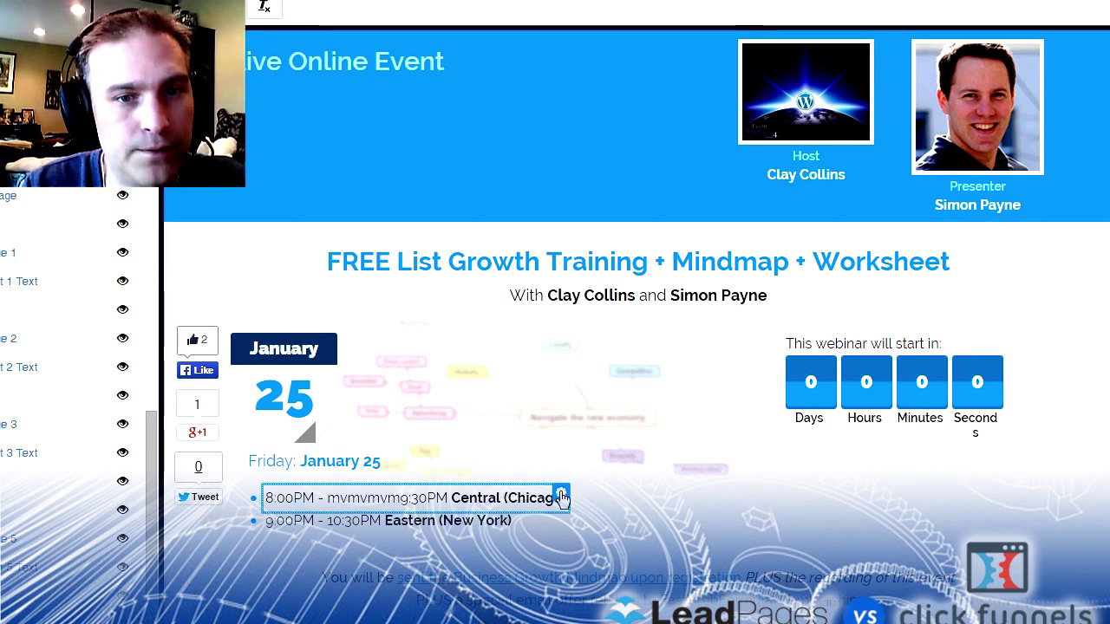
pyautogui.click(562, 496)
pyautogui.click(577, 513)
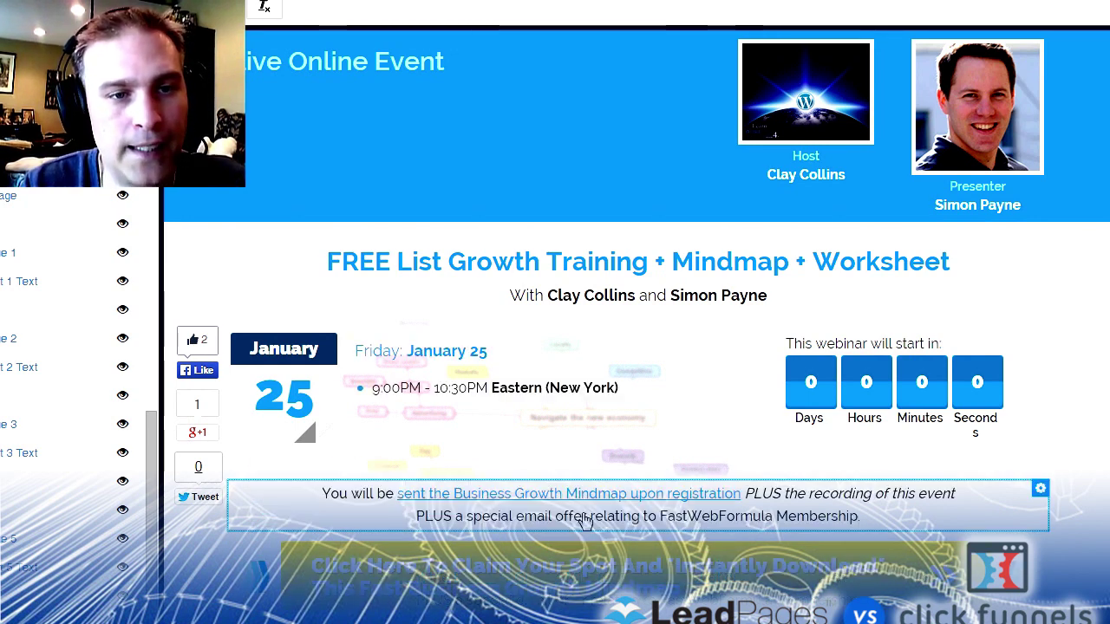
pyautogui.click(185, 440)
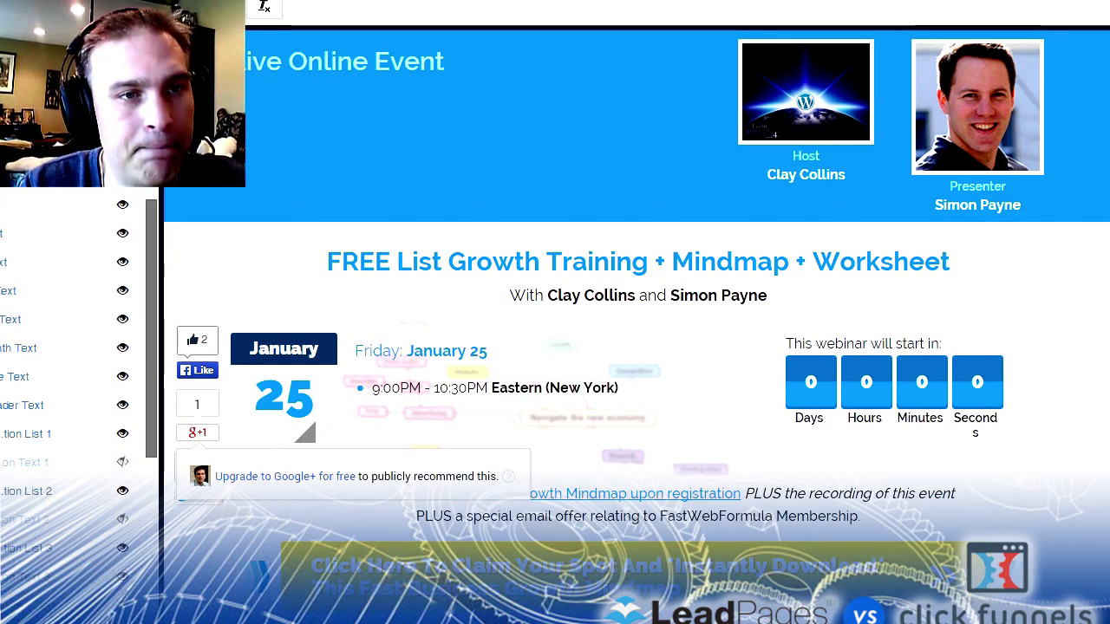
# Step: Show the template's color settings and set the Header Background Color to green, #34a36a
pyautogui.click(74, 104)
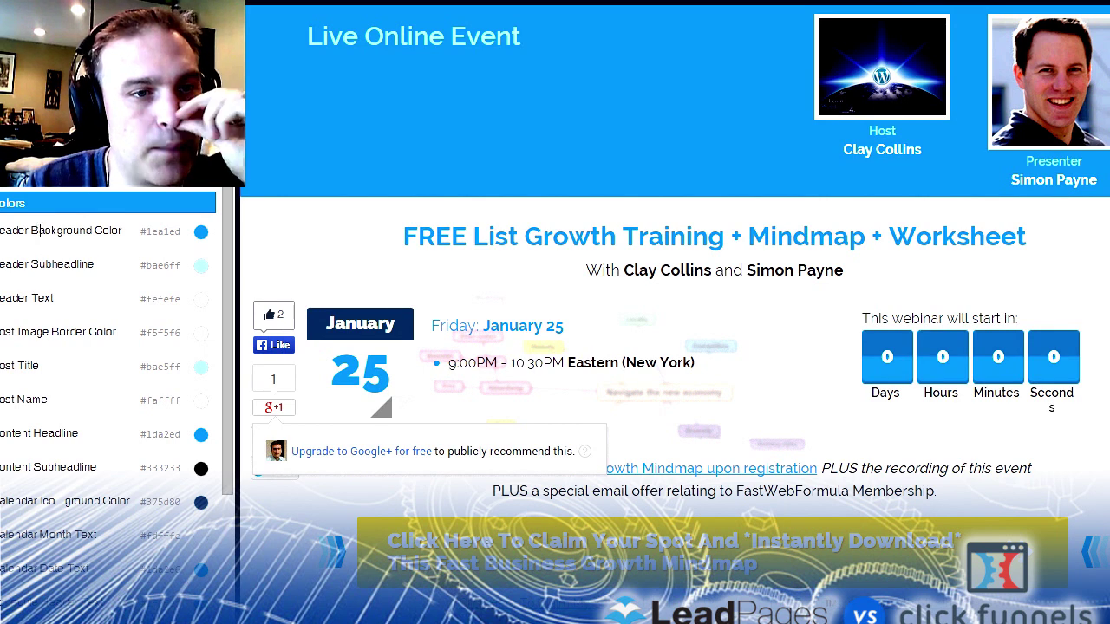
pyautogui.click(197, 232)
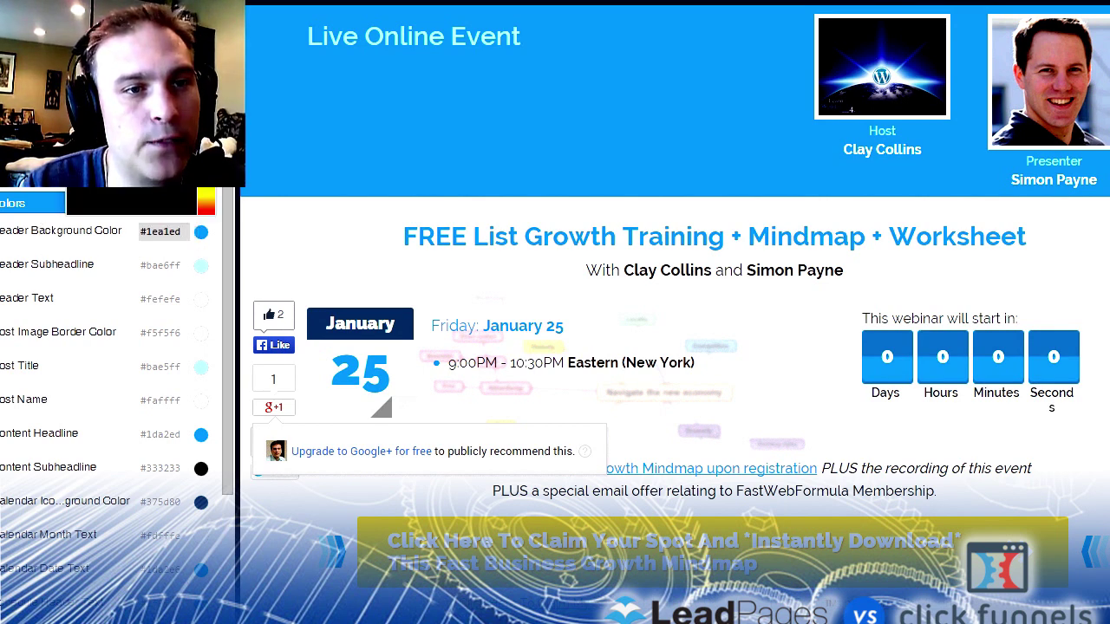
pyautogui.click(70, 86)
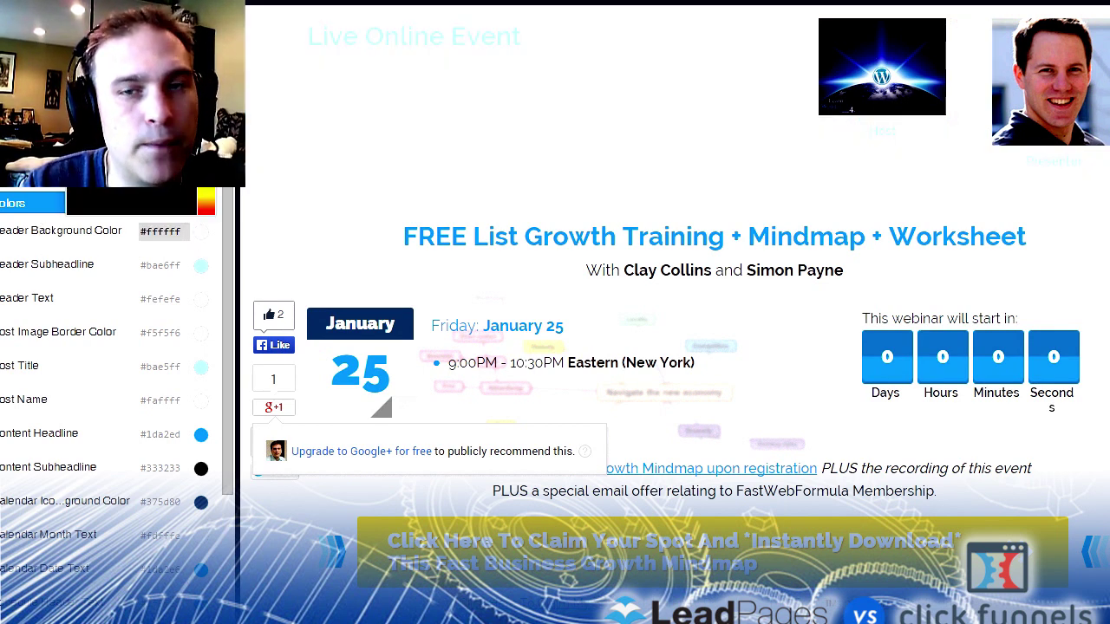
pyautogui.click(155, 132)
pyautogui.click(354, 247)
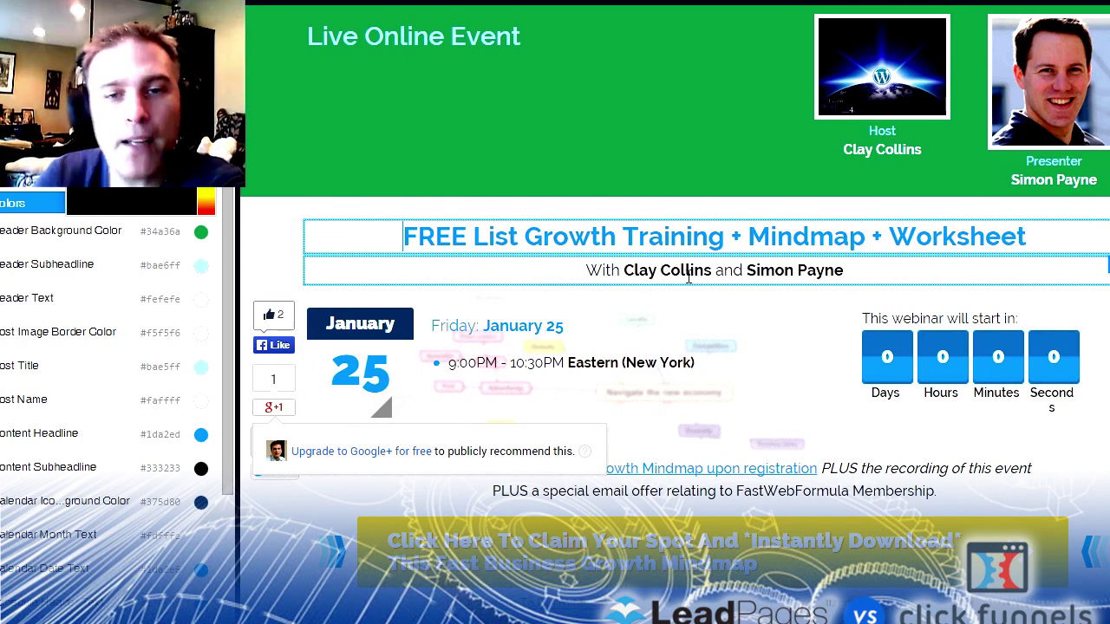
# Step: Open the yellow opt-in button for editing and close it without making changes
pyautogui.scroll(-1, 688, 274)
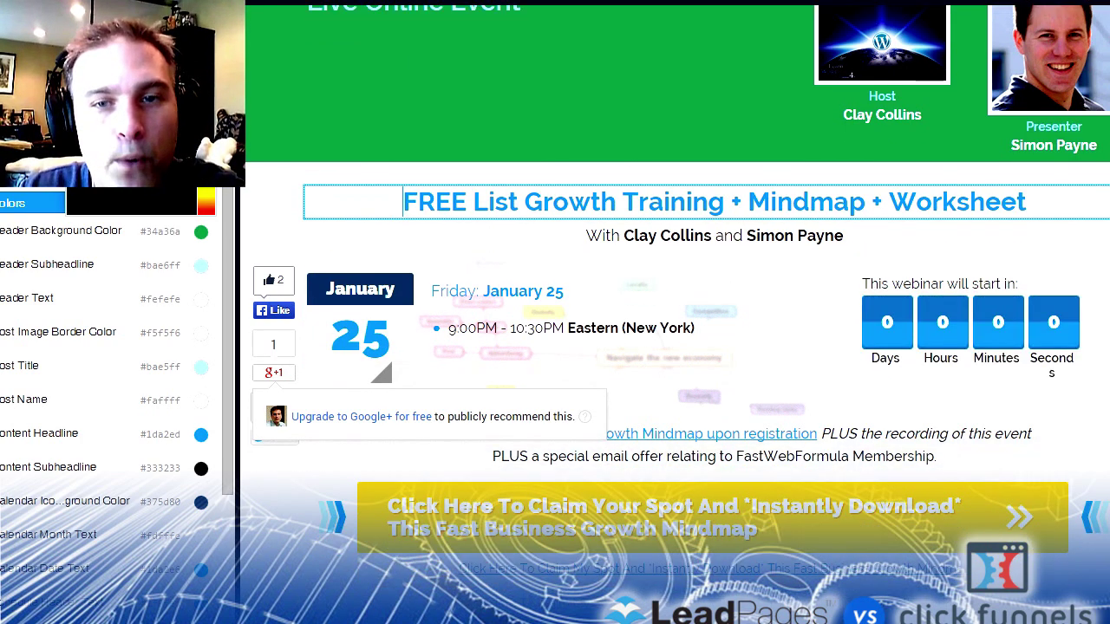
pyautogui.scroll(-3, 1054, 227)
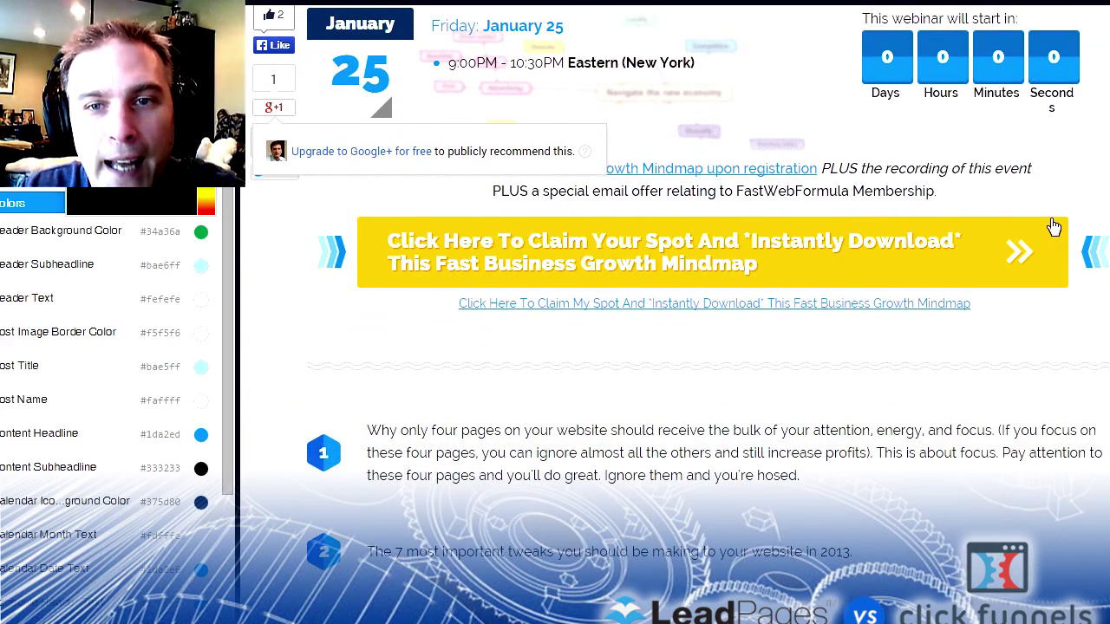
pyautogui.moveTo(1054, 251)
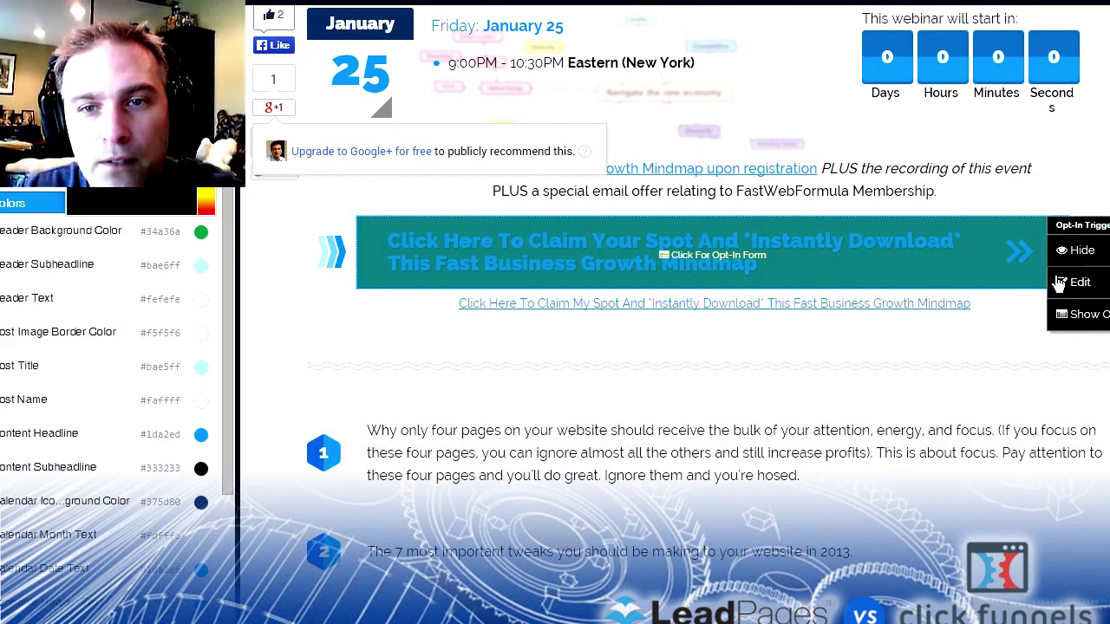
pyautogui.click(1061, 284)
pyautogui.click(847, 300)
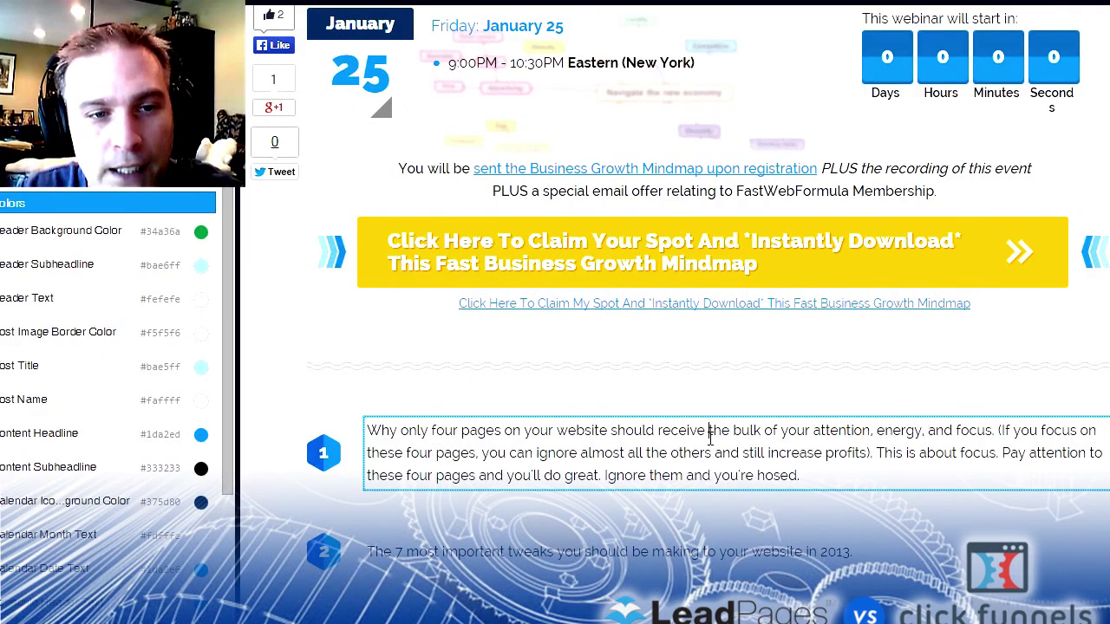
# Step: Hide Bullet Image 1 and the Content List 1 Text below the opt-in button
pyautogui.moveTo(322, 454)
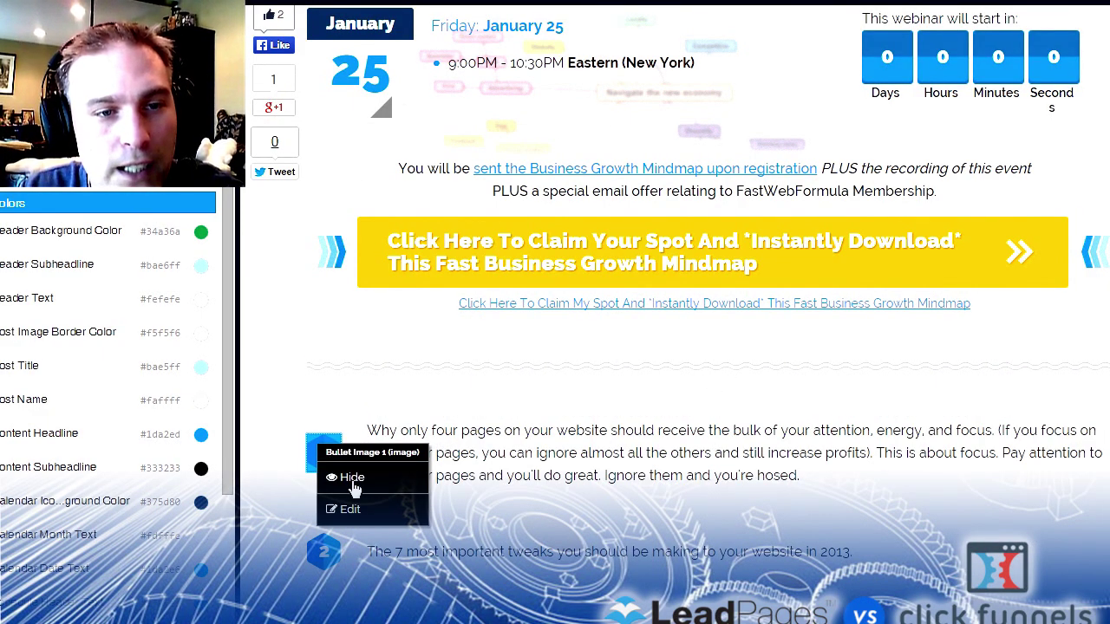
pyautogui.click(352, 479)
pyautogui.click(424, 451)
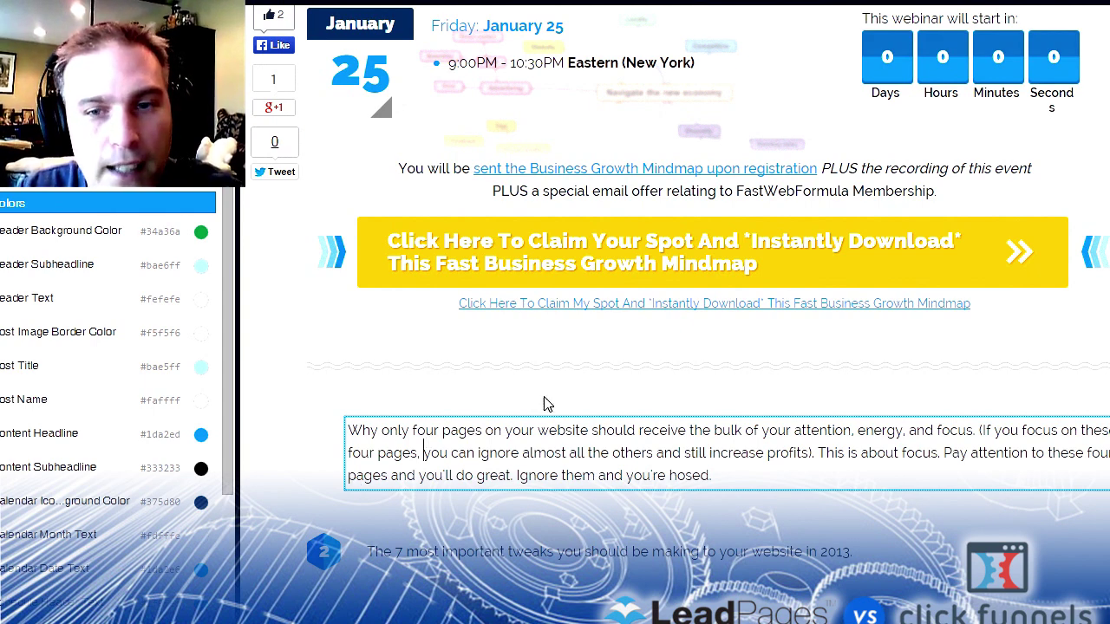
pyautogui.moveTo(1049, 452)
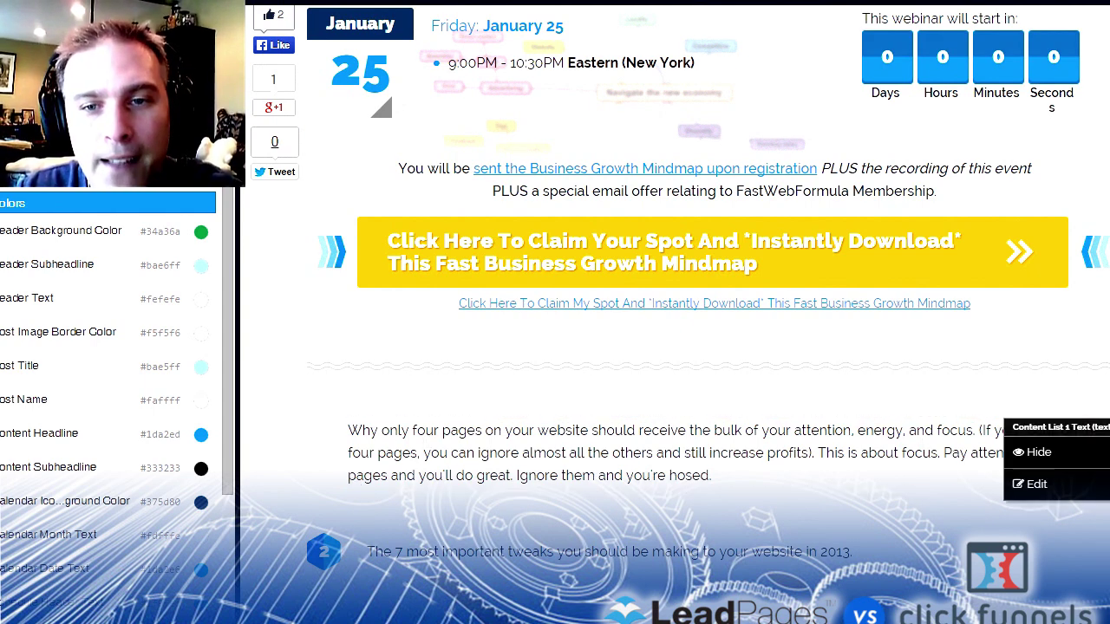
pyautogui.click(1039, 453)
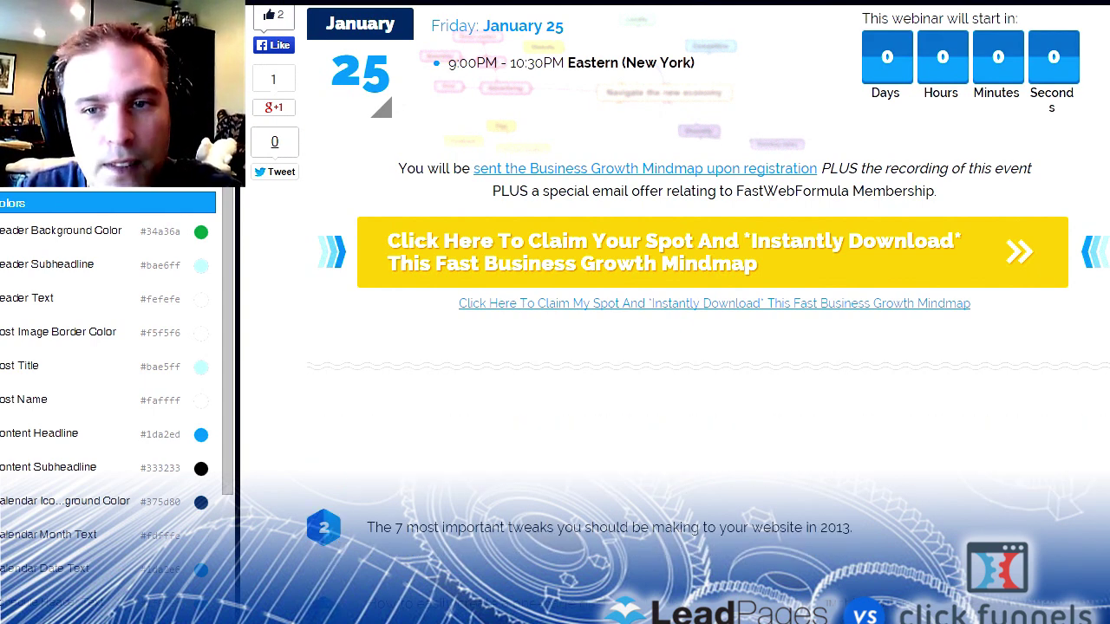
# Step: Examine the gap left by the hidden first bullet and the remaining numbered content items down the page
pyautogui.scroll(-1, 681, 313)
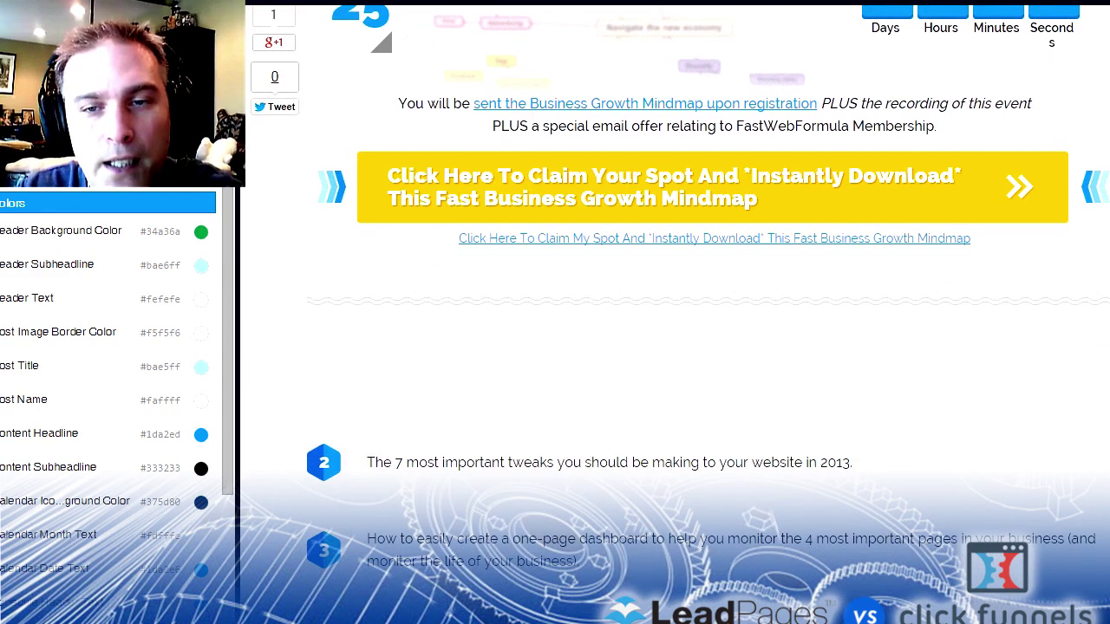
pyautogui.moveTo(1104, 363)
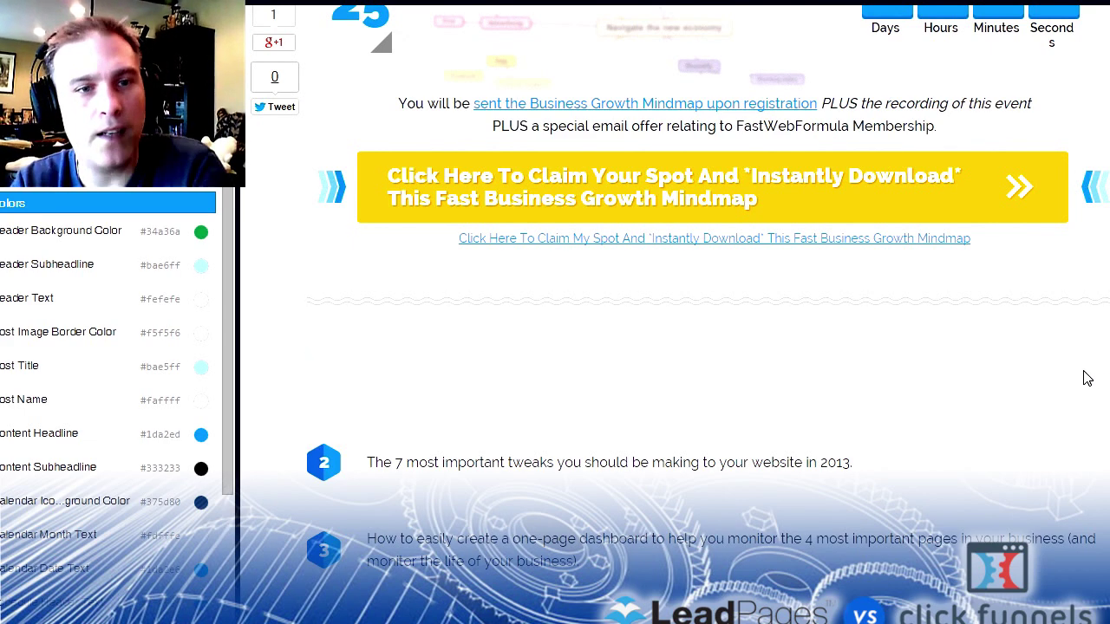
pyautogui.scroll(-8, 1087, 377)
pyautogui.click(826, 358)
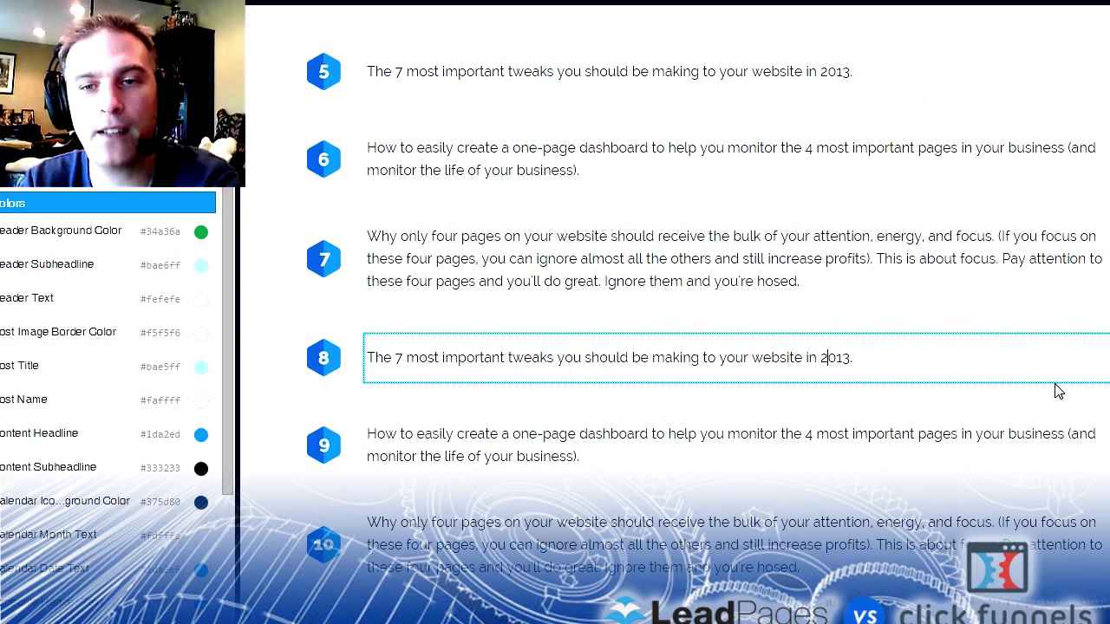
pyautogui.scroll(8, 778, 354)
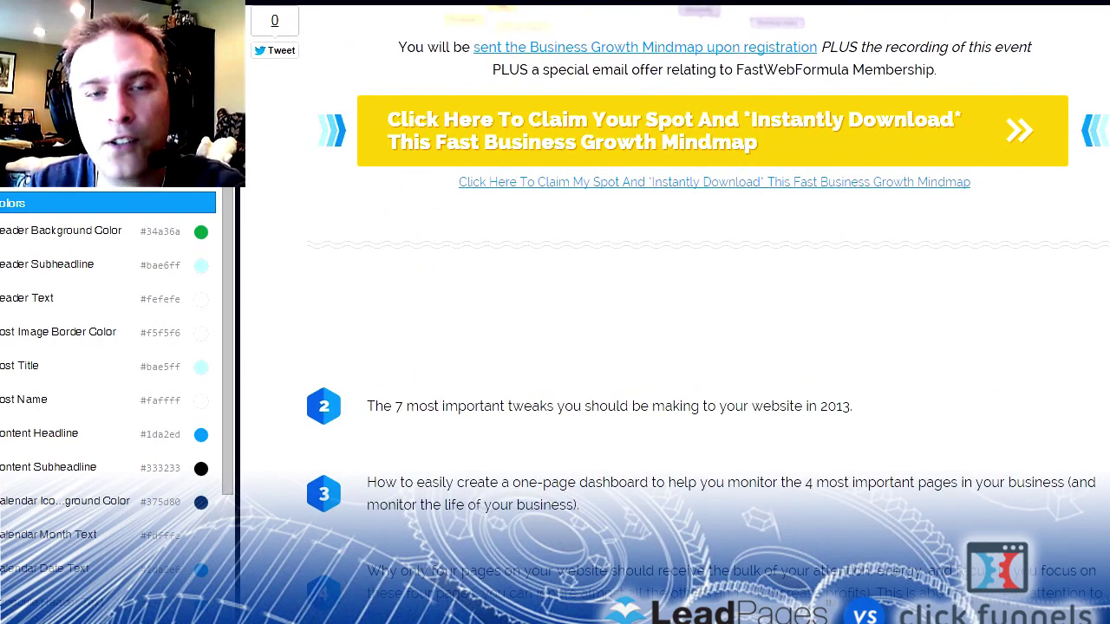
pyautogui.scroll(4, 874, 214)
pyautogui.scroll(-5, 873, 214)
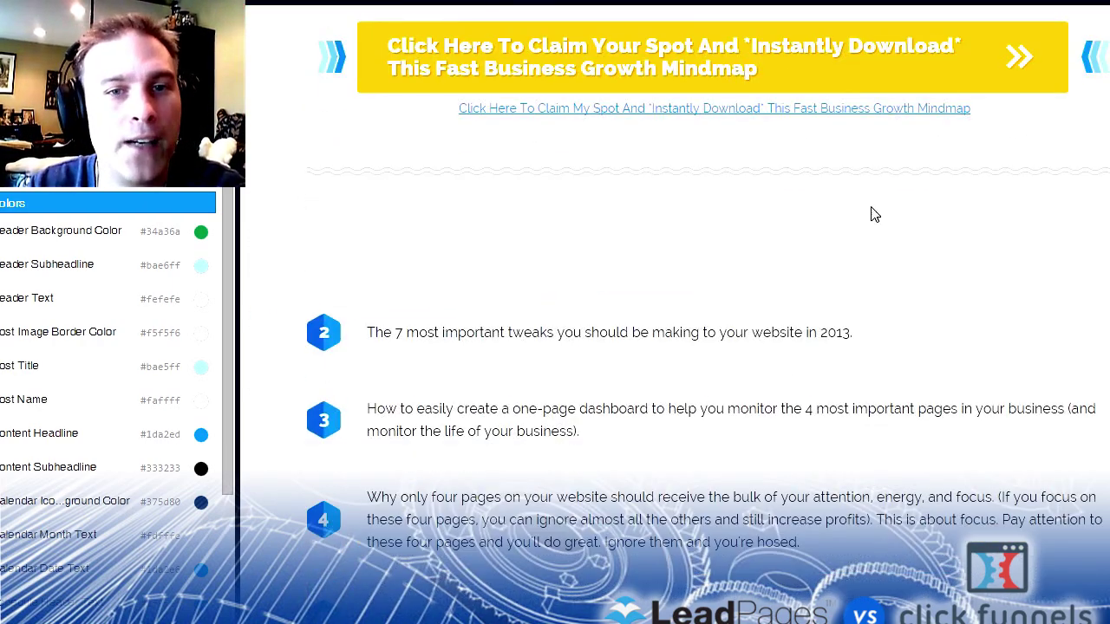
pyautogui.scroll(-7, 824, 316)
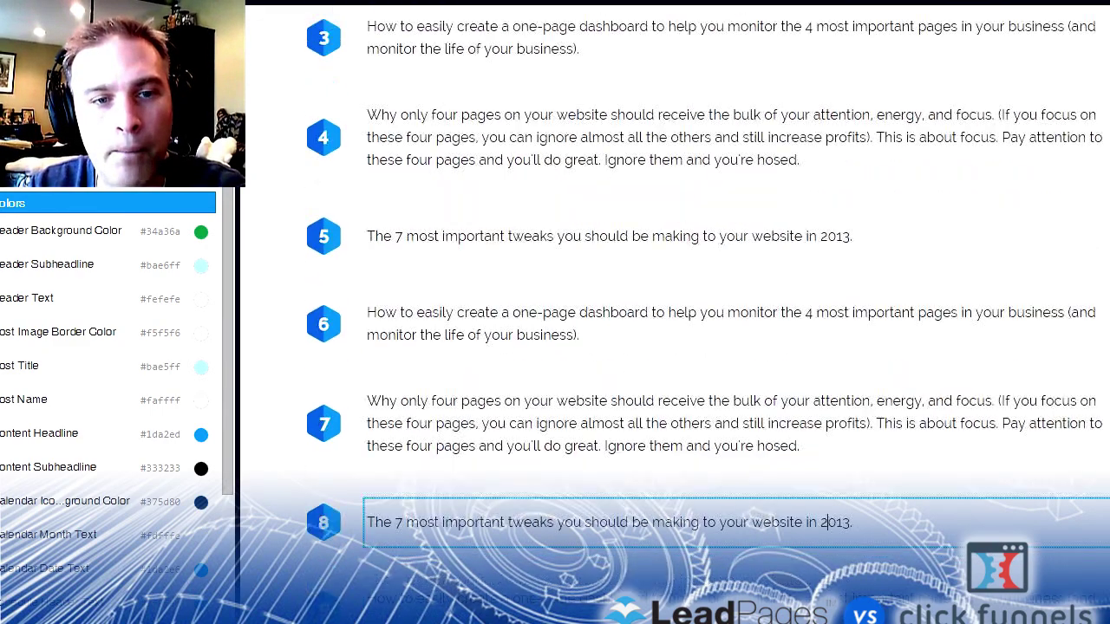
pyautogui.scroll(11, 823, 316)
pyautogui.scroll(-4, 823, 316)
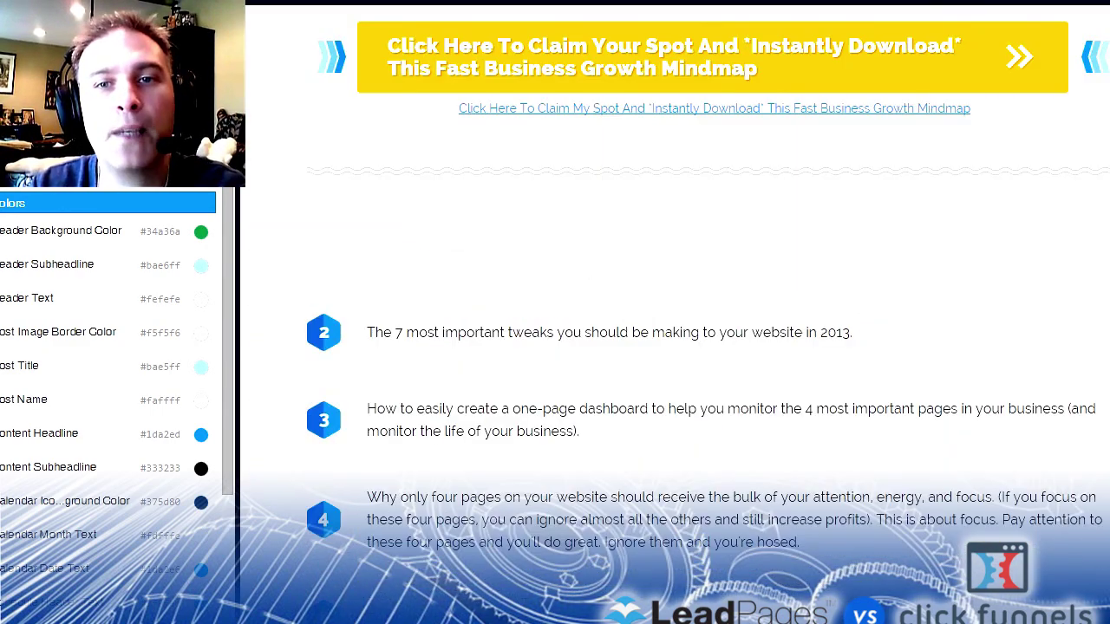
# Step: Examine the text color palette and the Host Title and Host Name color pickers without changing any colors
pyautogui.scroll(6, 676, 317)
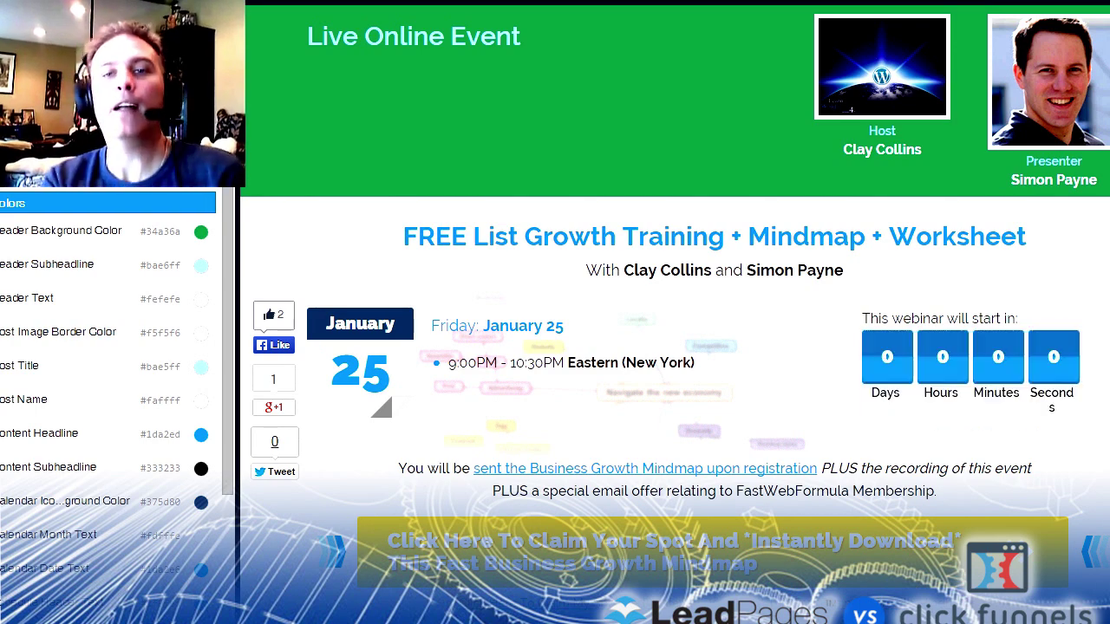
pyautogui.scroll(-2, 676, 347)
pyautogui.scroll(2, 677, 346)
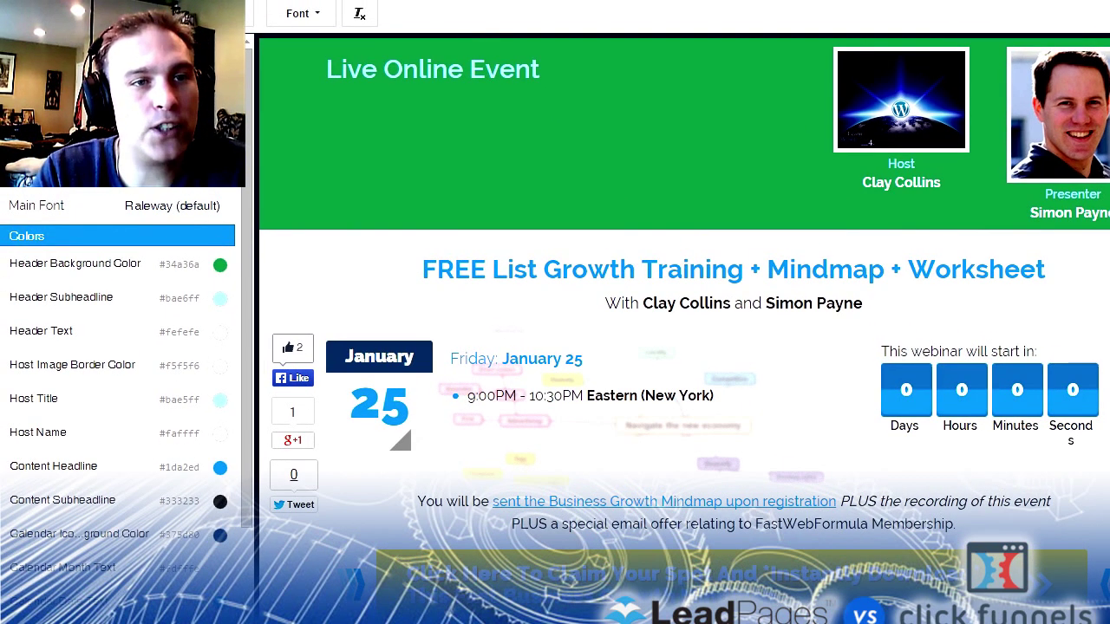
pyautogui.click(179, 13)
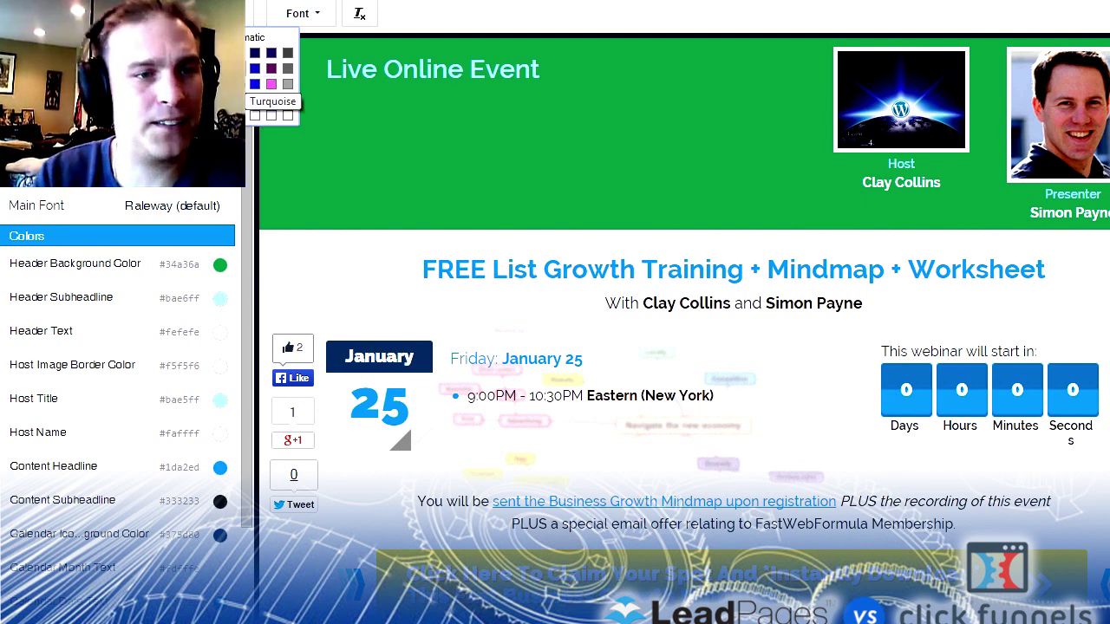
pyautogui.click(221, 398)
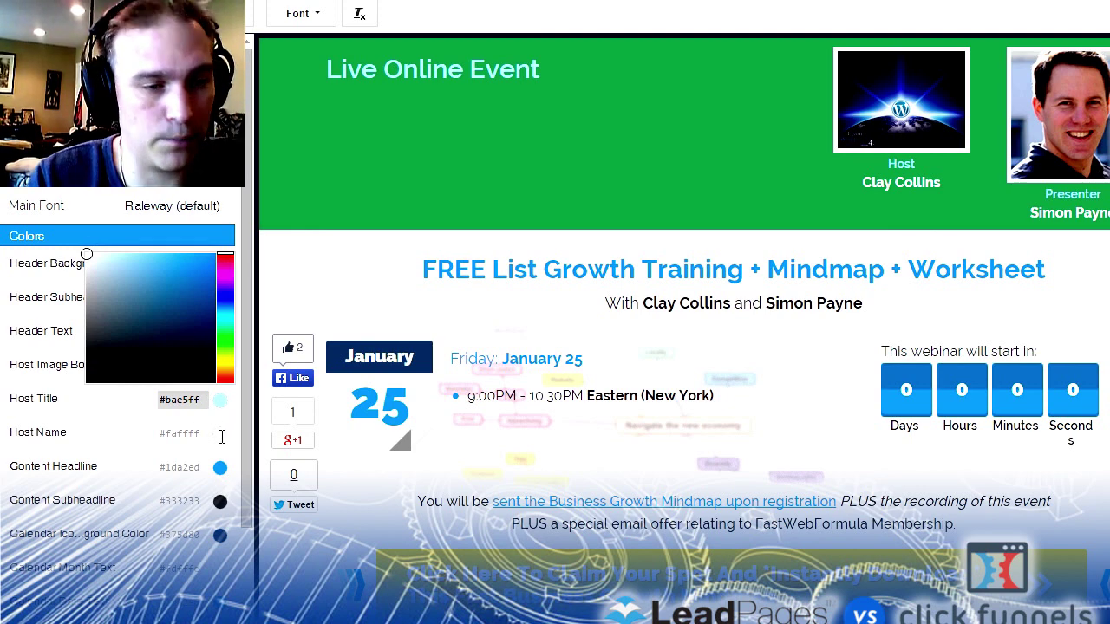
pyautogui.click(221, 432)
pyautogui.click(238, 484)
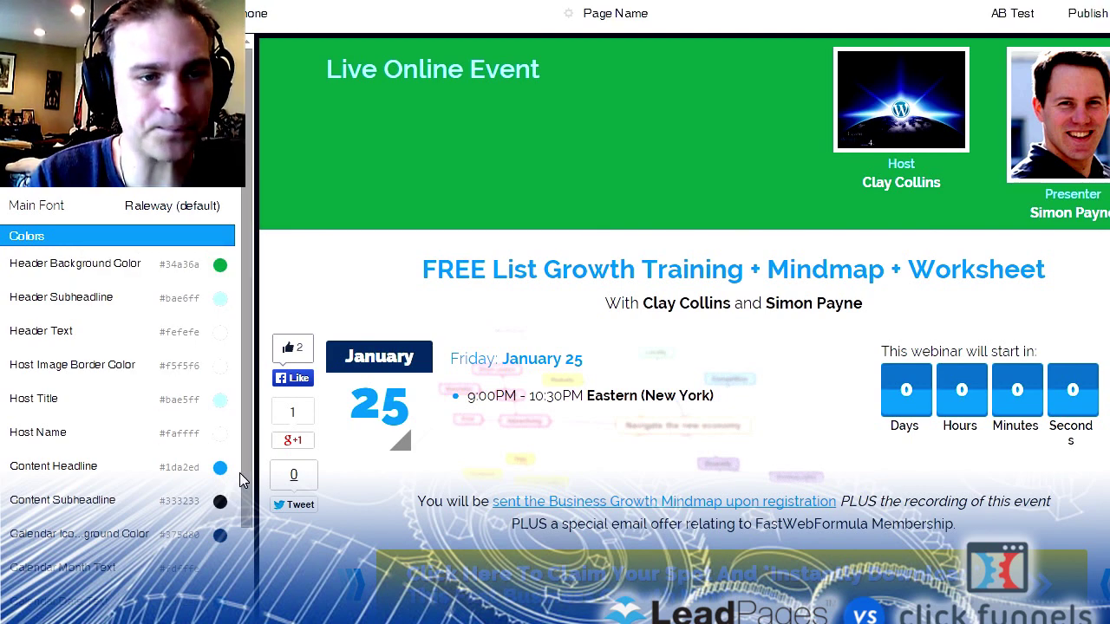
pyautogui.scroll(-3, 173, 390)
pyautogui.scroll(-3, 130, 390)
pyautogui.scroll(10, 217, 390)
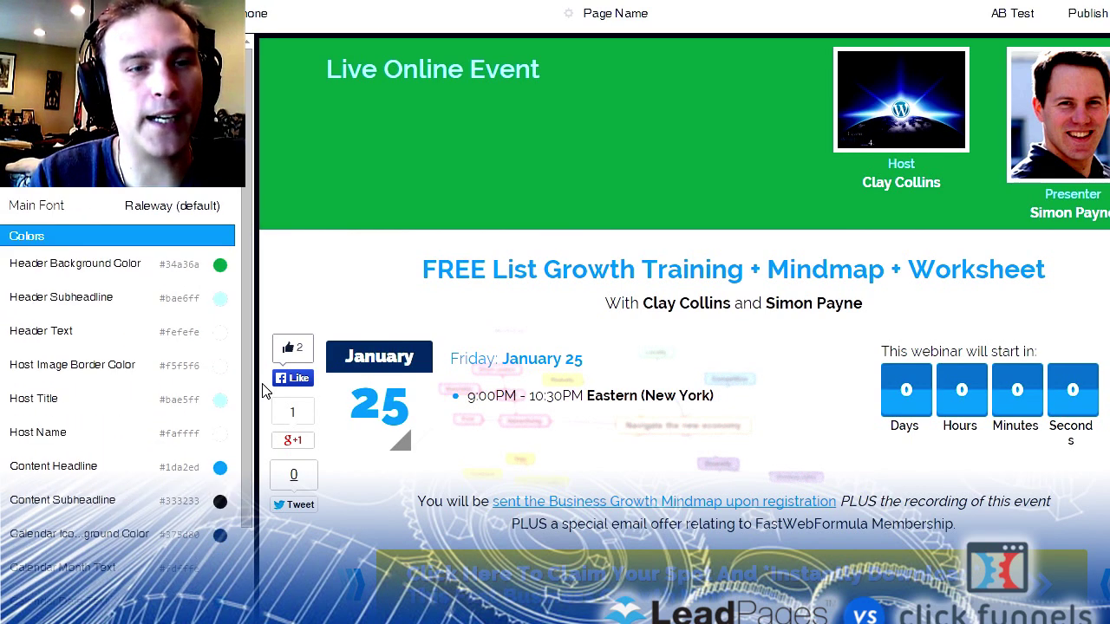
# Step: Open the registration paragraph about the Business Growth Mindmap for editing, check its font options, and leave it unchanged
pyautogui.click(555, 512)
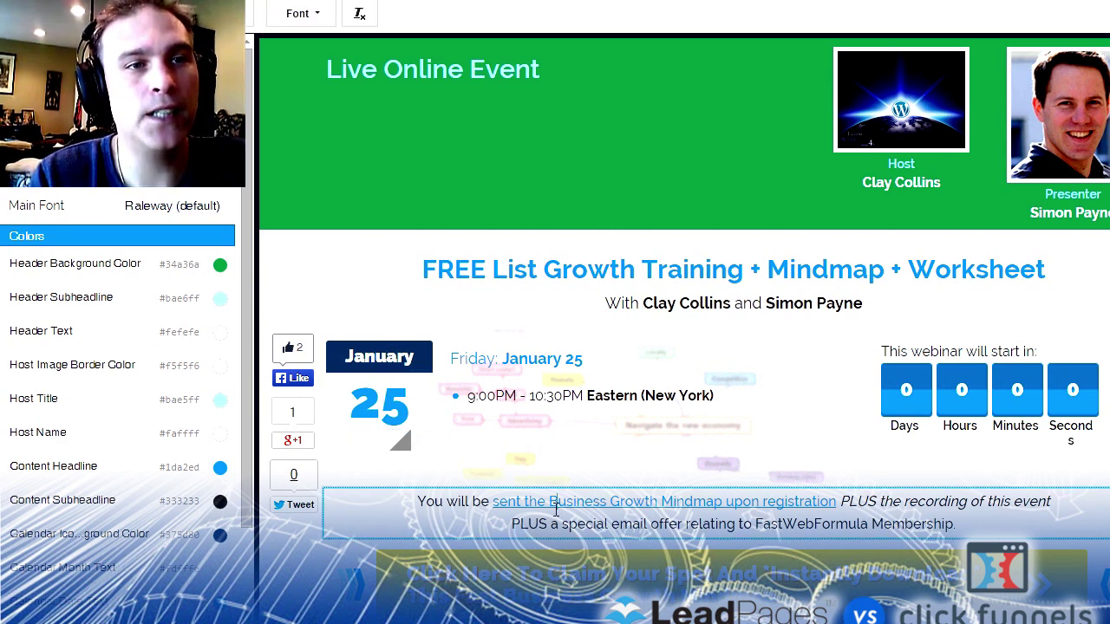
pyautogui.click(323, 19)
pyautogui.click(570, 387)
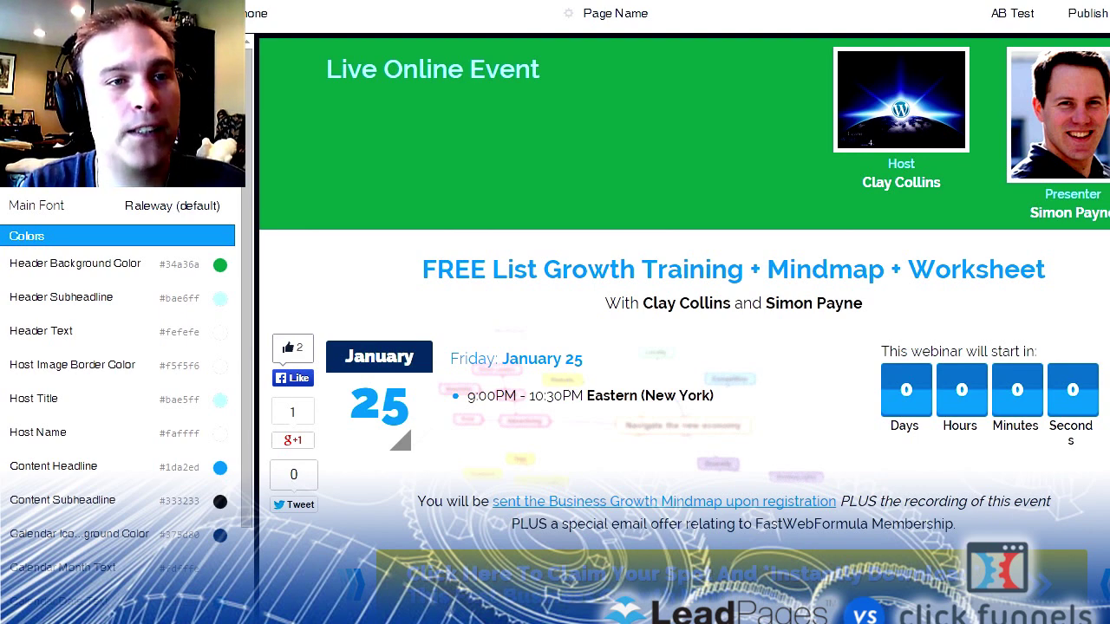
# Step: Look over the webinar replay page, from its countdown timer down through the video and back
pyautogui.click(192, 13)
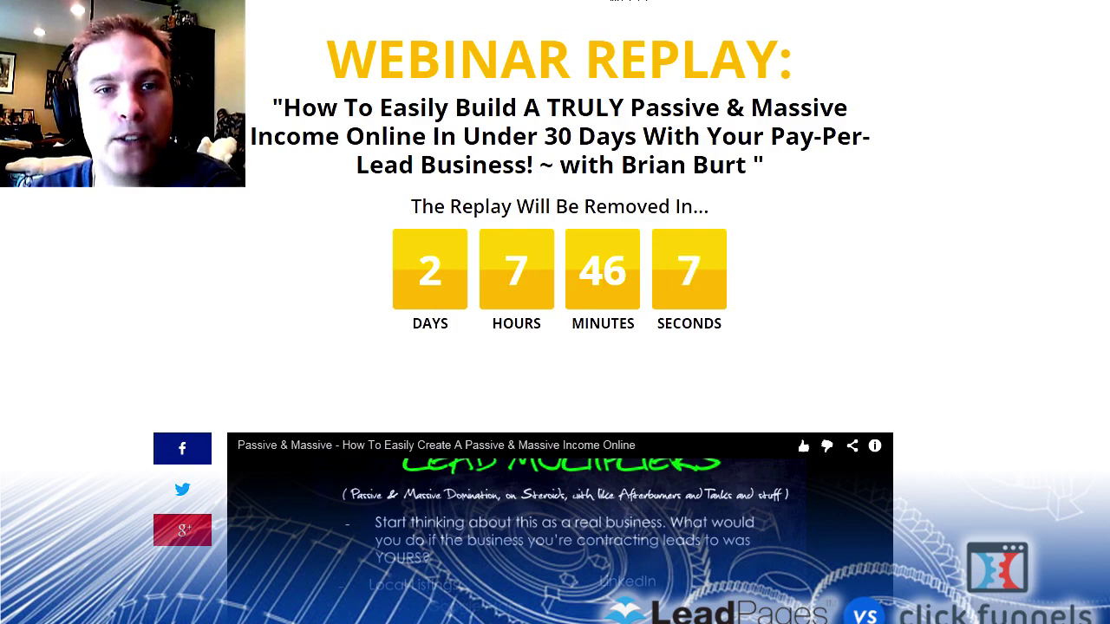
pyautogui.scroll(-5, 1103, 114)
pyautogui.scroll(5, 1103, 115)
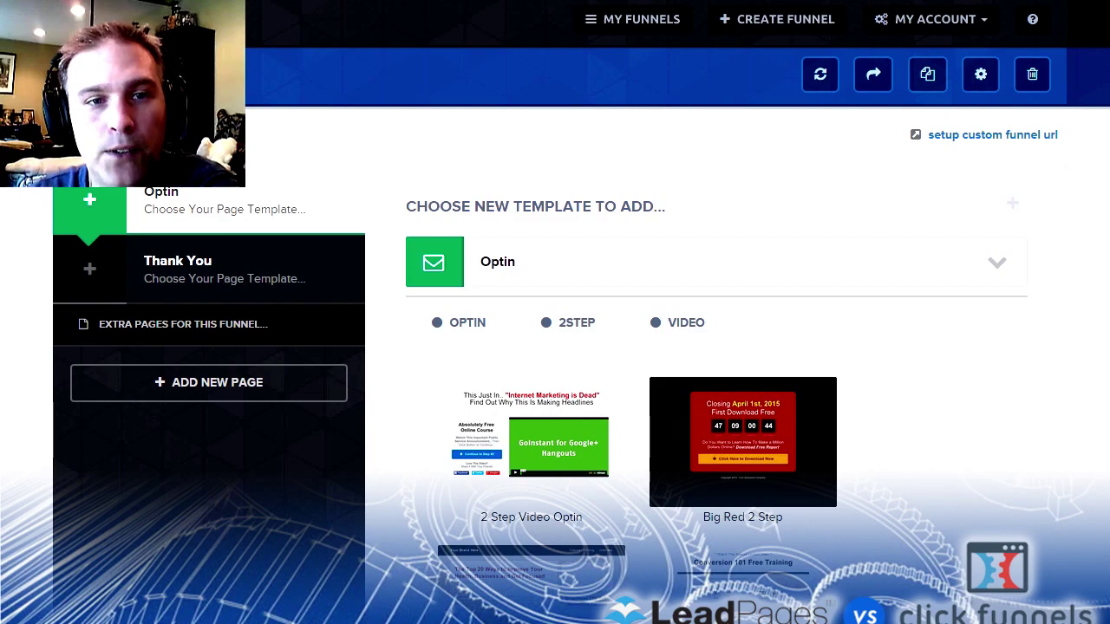
# Step: Browse the Optin templates in ClickFunnels, filtering them by 2Step and by Video
pyautogui.scroll(-20, 638, 347)
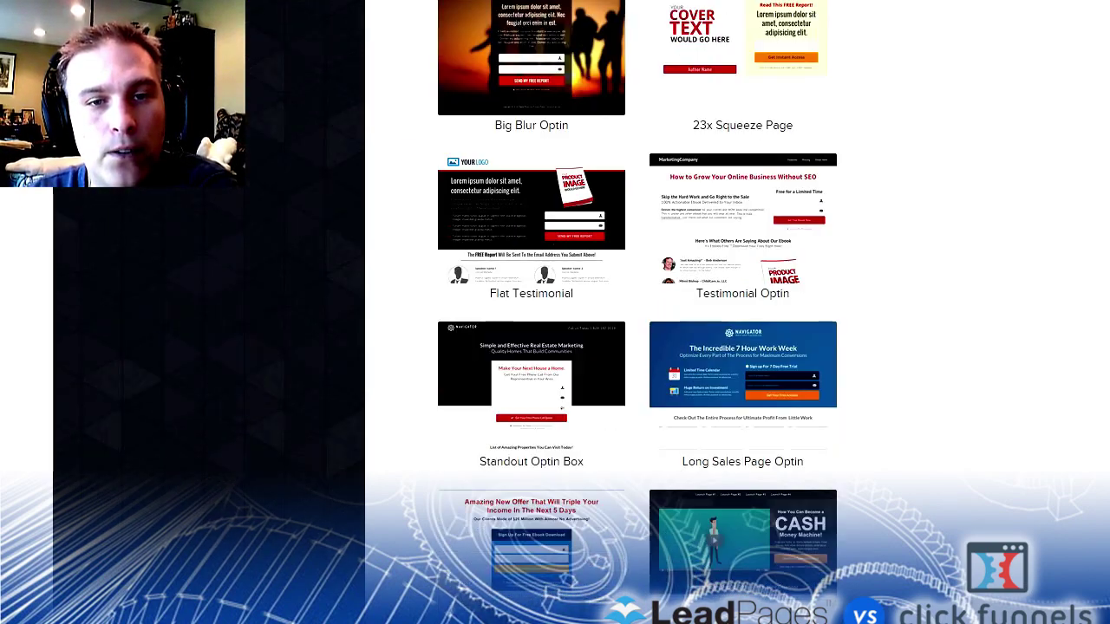
pyautogui.scroll(20, 638, 347)
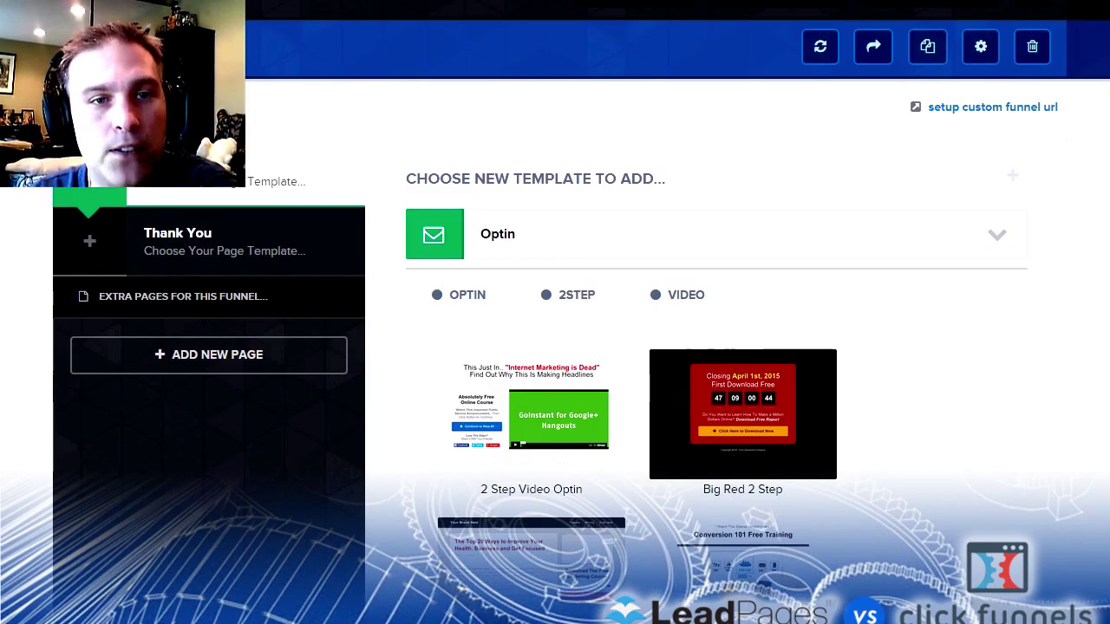
pyautogui.click(575, 297)
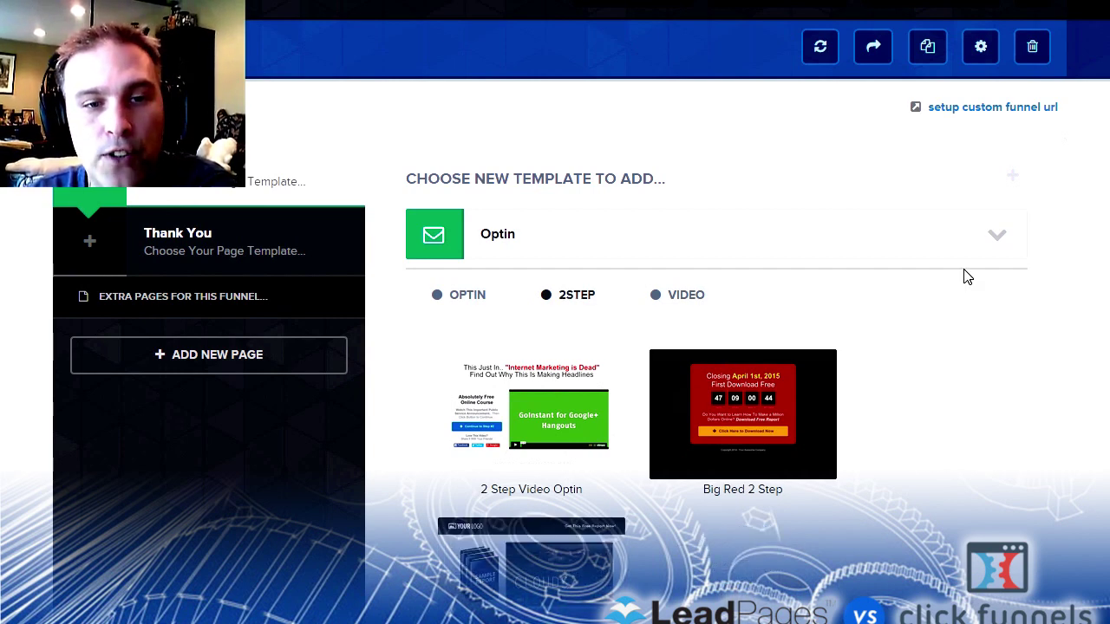
pyautogui.scroll(-2, 642, 347)
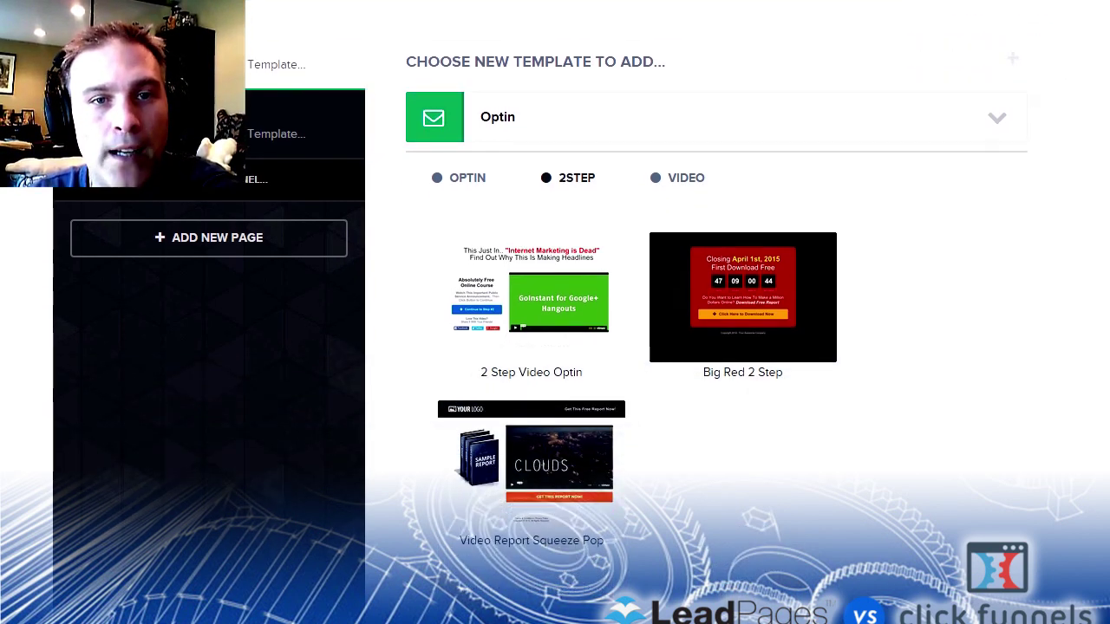
pyautogui.click(681, 182)
pyautogui.scroll(-5, 1051, 202)
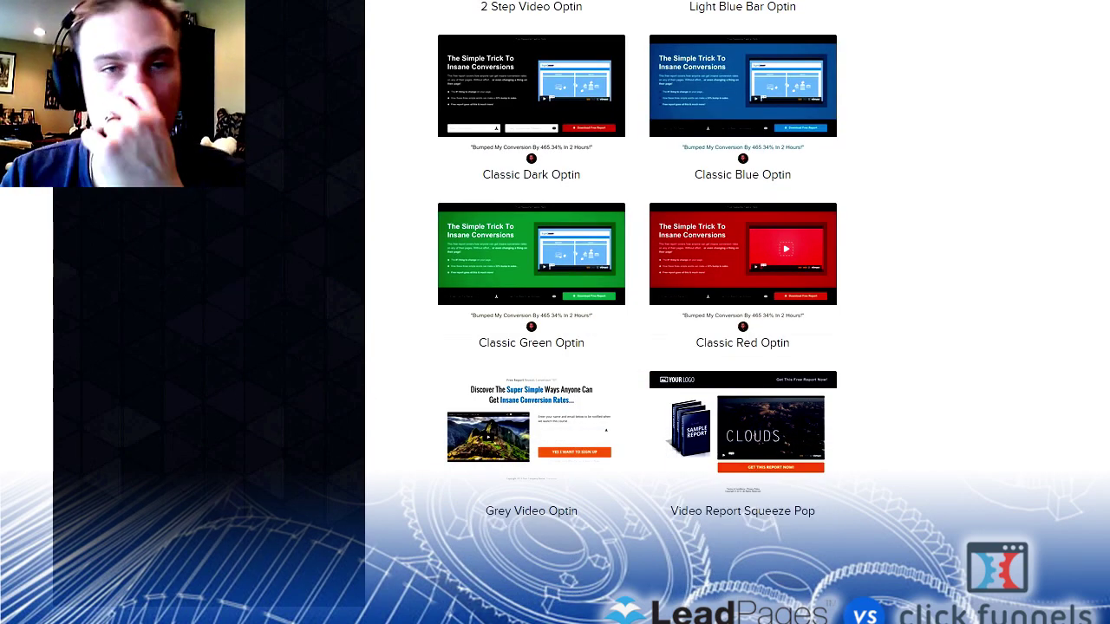
pyautogui.scroll(5, 641, 312)
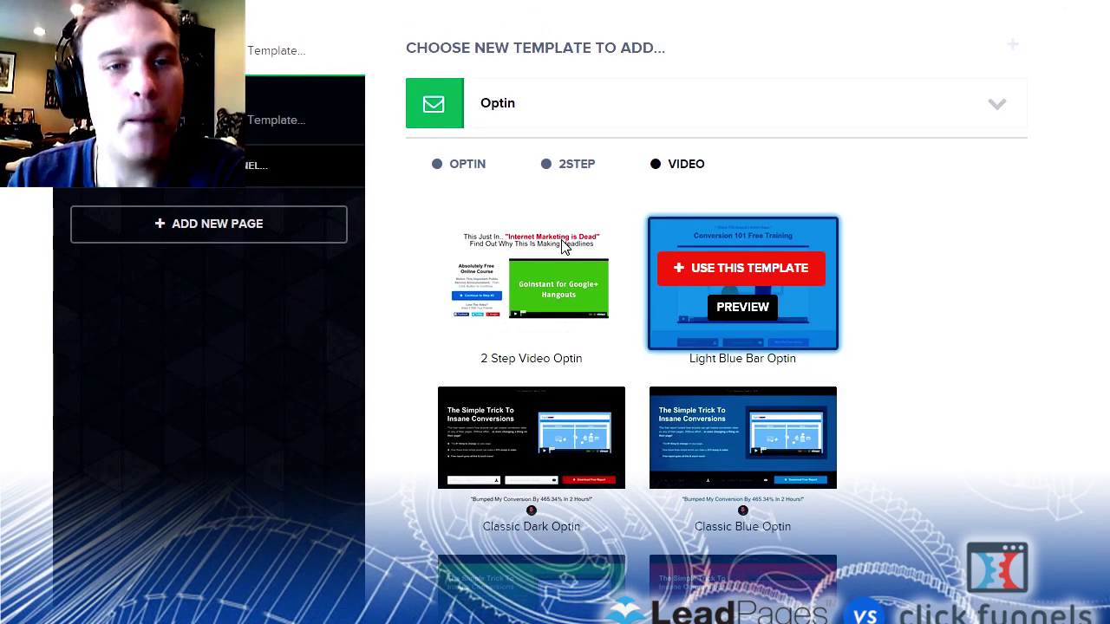
# Step: Filter the templates by Optin, apply the Testimonial Optin template to the funnel's Optin page, and open it in the editor
pyautogui.click(462, 164)
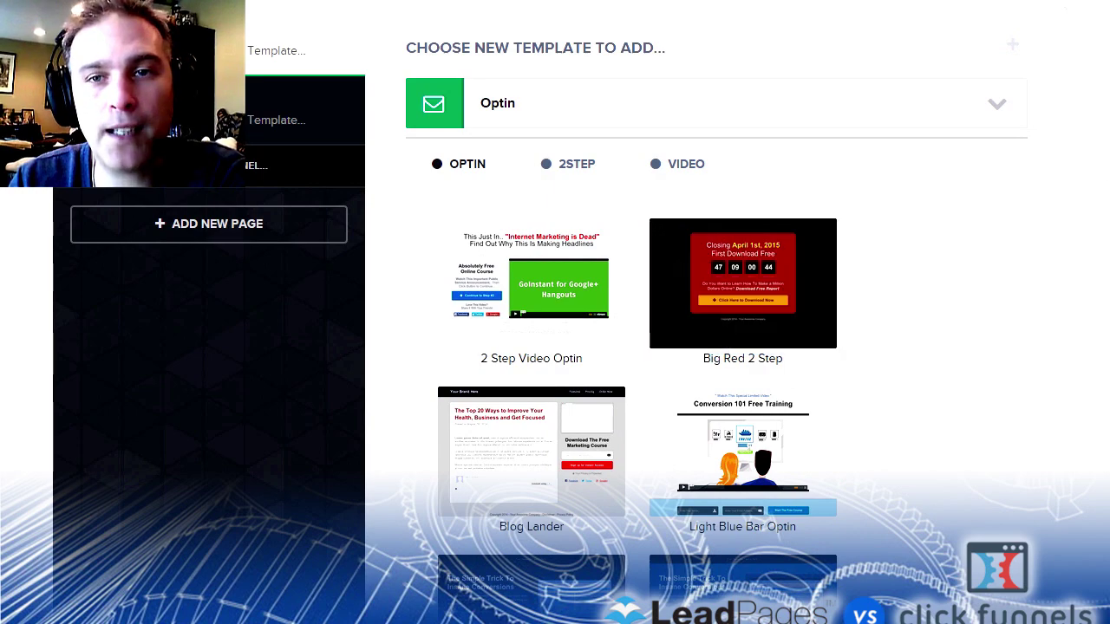
pyautogui.scroll(-7, 641, 312)
pyautogui.scroll(-10, 638, 312)
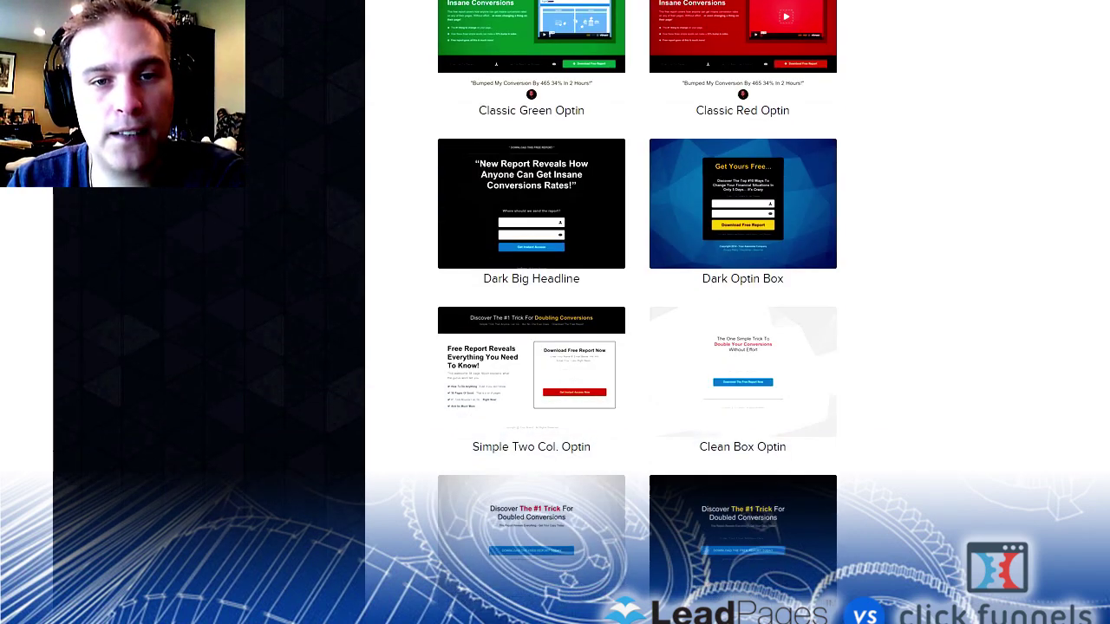
pyautogui.scroll(-8, 637, 312)
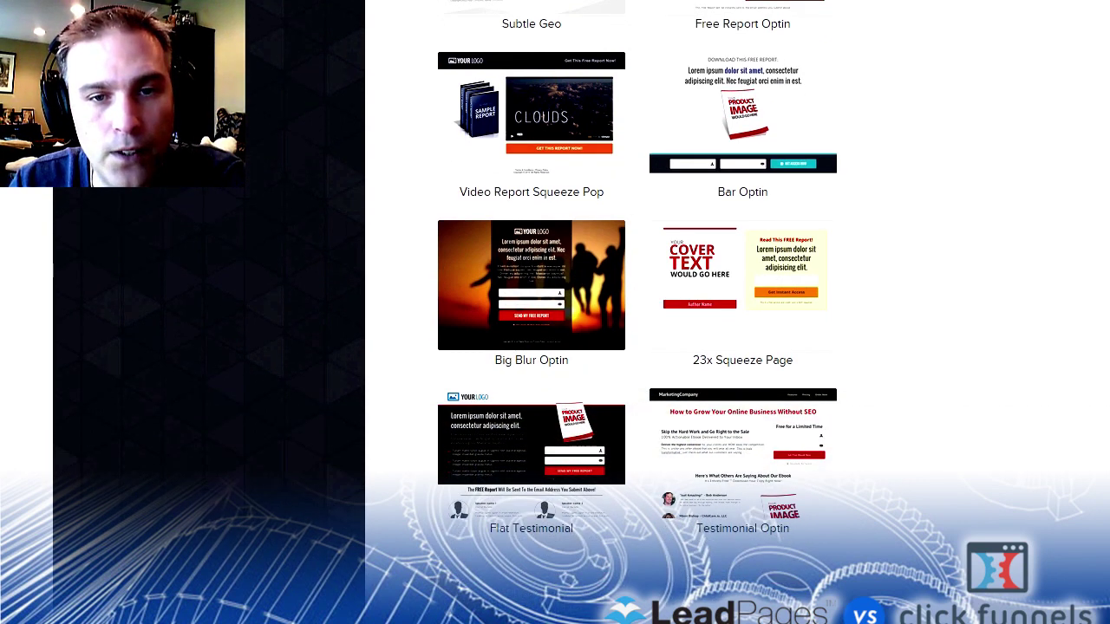
pyautogui.moveTo(769, 420)
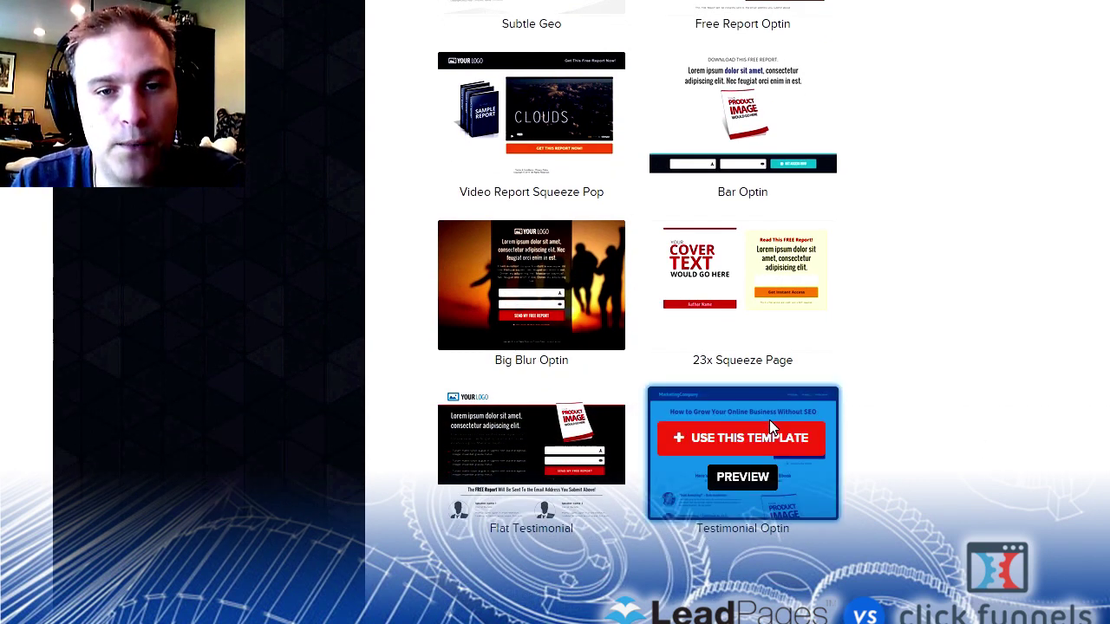
pyautogui.click(746, 439)
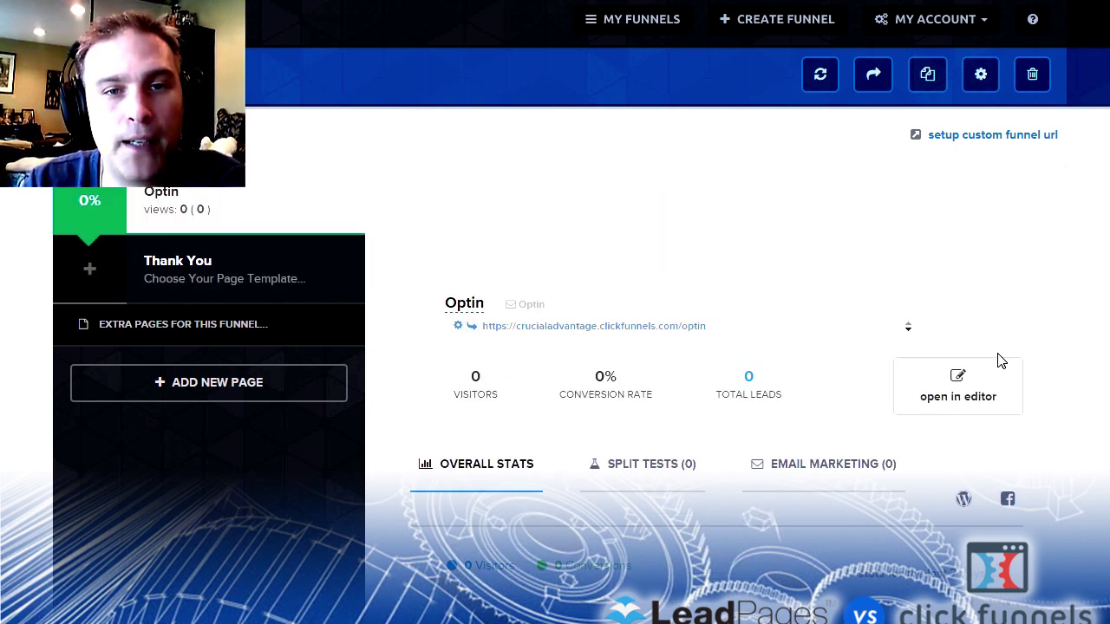
pyautogui.click(941, 390)
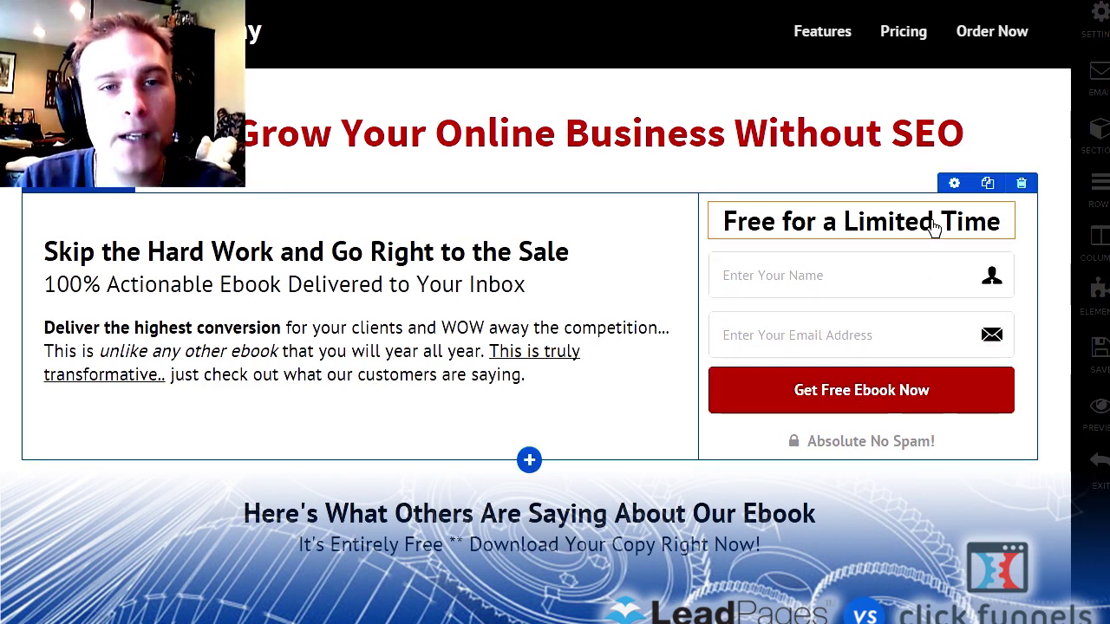
# Step: Insert filler text before "Without SEO" in the main headline and erase back until that part reads "BusiWithout SEO"
pyautogui.click(744, 138)
pyautogui.write('fvfdsvs fv')
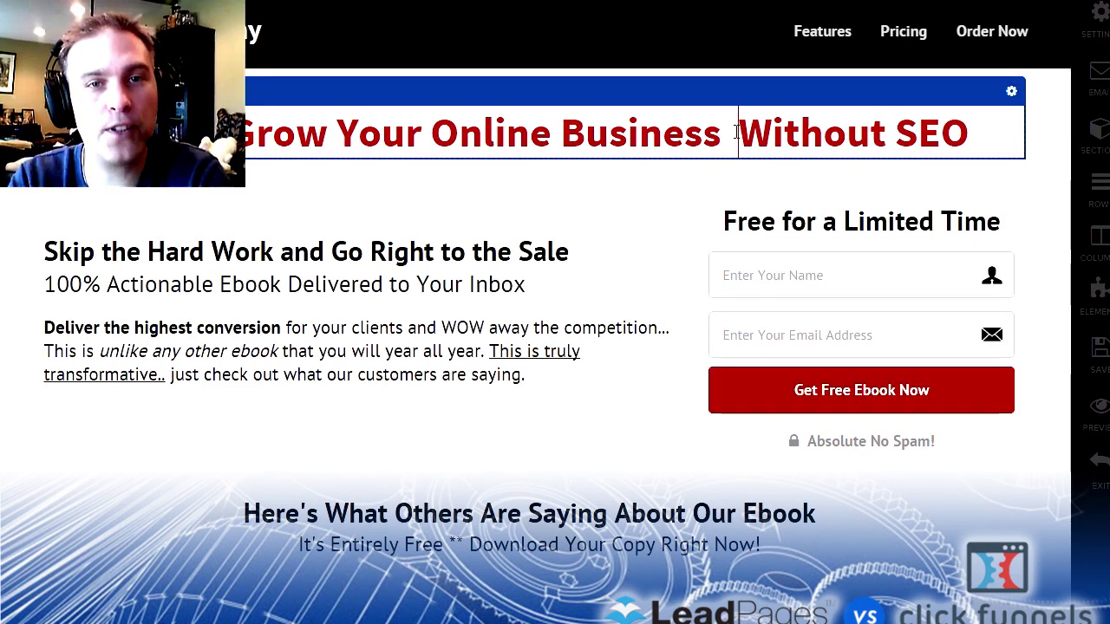
pyautogui.press('BackSpace')
pyautogui.press('BackSpace')
pyautogui.press('BackSpace')
pyautogui.press('BackSpace')
pyautogui.press('BackSpace')
pyautogui.press('BackSpace')
pyautogui.press('BackSpace')
pyautogui.press('BackSpace')
pyautogui.press('BackSpace')
pyautogui.press('BackSpace')
pyautogui.press('BackSpace')
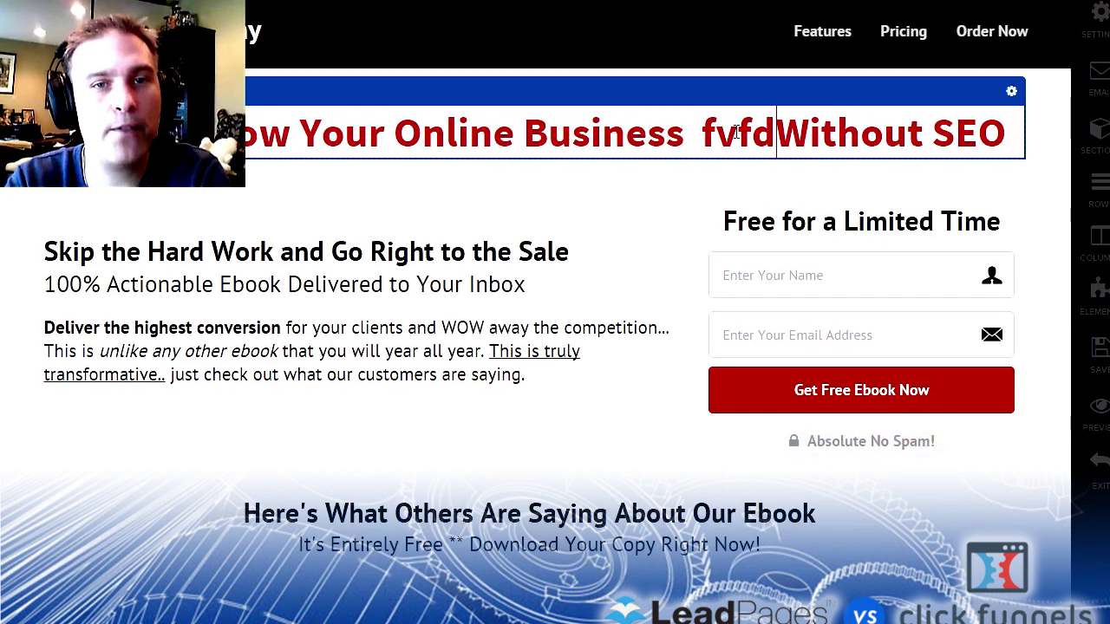
pyautogui.write('d')
pyautogui.press('BackSpace')
pyautogui.write('sv')
pyautogui.press('BackSpace')
pyautogui.press('BackSpace')
pyautogui.press('BackSpace')
pyautogui.press('BackSpace')
pyautogui.press('BackSpace')
pyautogui.press('BackSpace')
pyautogui.press('BackSpace')
pyautogui.press('BackSpace')
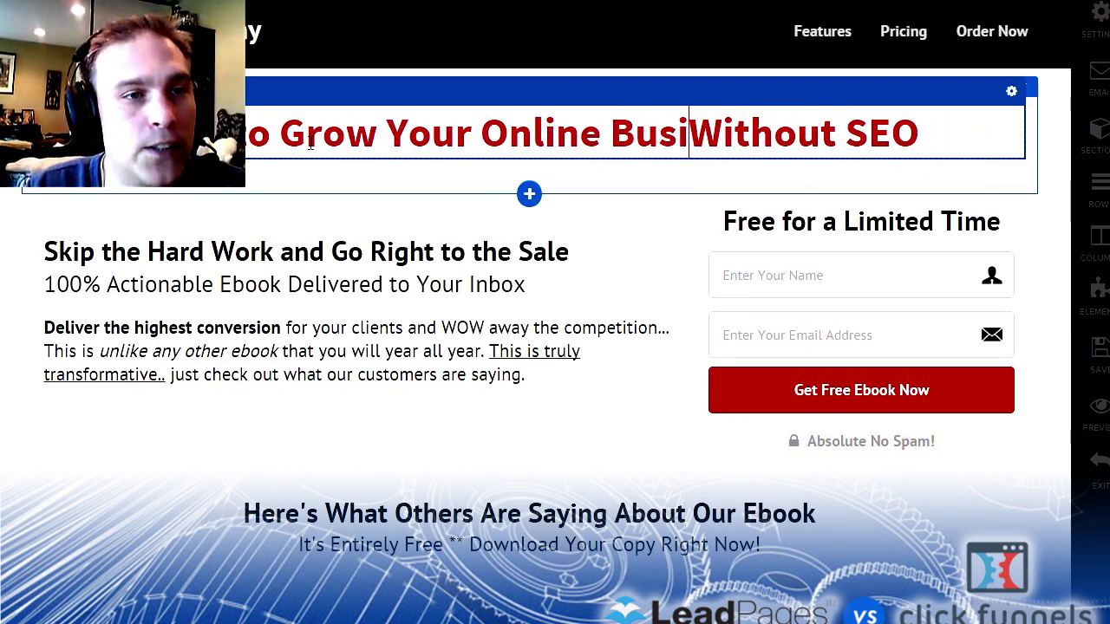
# Step: Remove the bold formatting from the headline's opening words through "Grow Your", and open and dismiss their link entry
pyautogui.moveTo(139, 133); pyautogui.dragTo(956, 200)
pyautogui.click(465, 102)
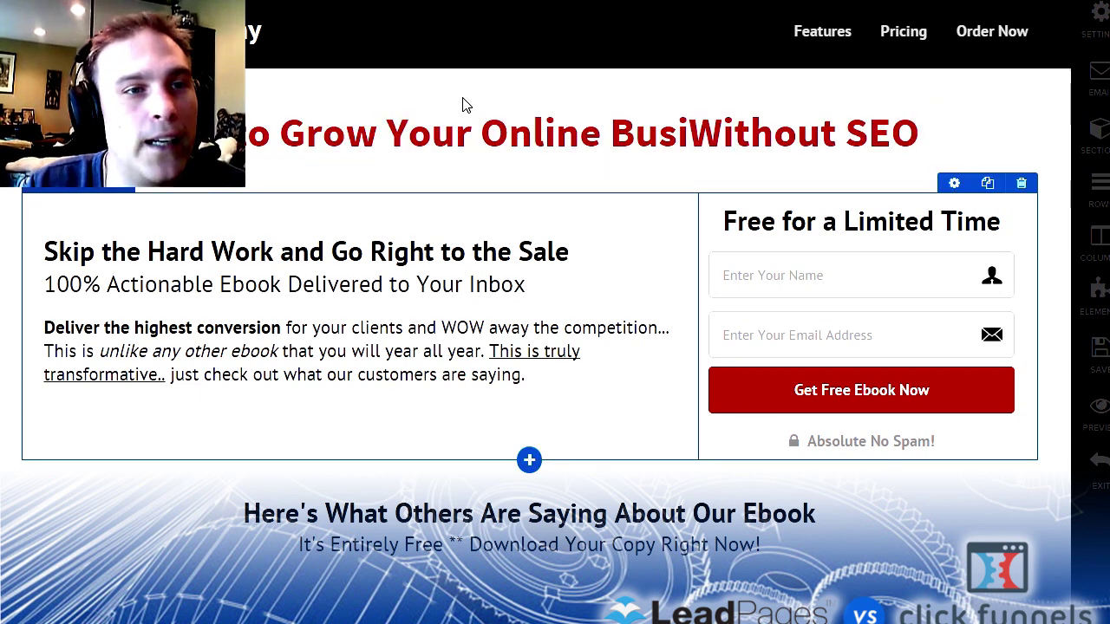
pyautogui.click(267, 144)
pyautogui.moveTo(140, 125); pyautogui.dragTo(478, 114)
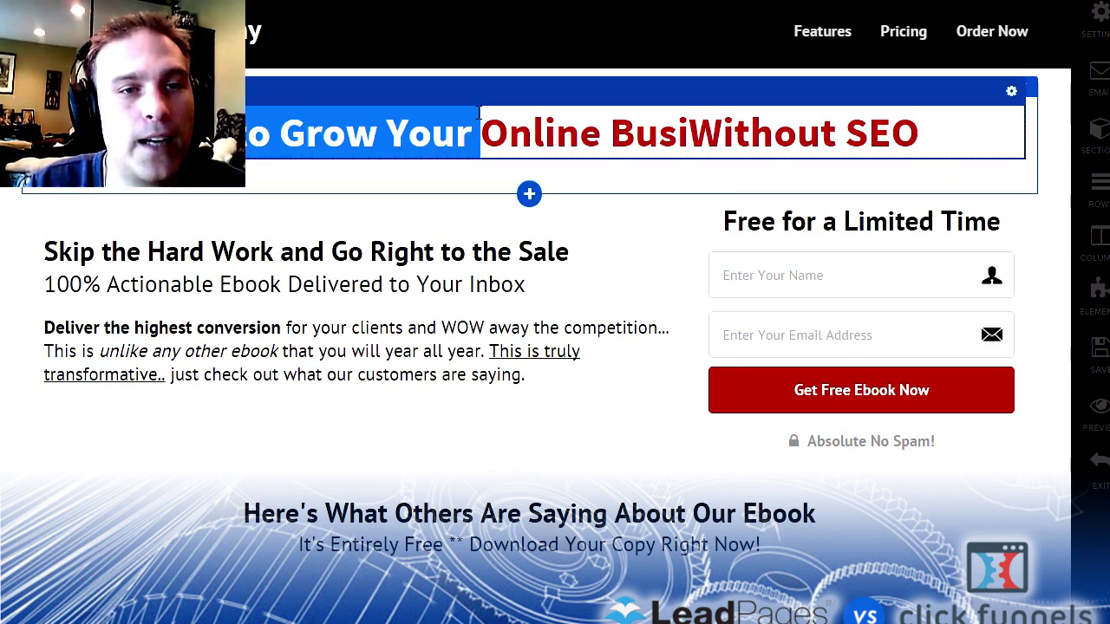
pyautogui.hotkey('ctrl', 'b')
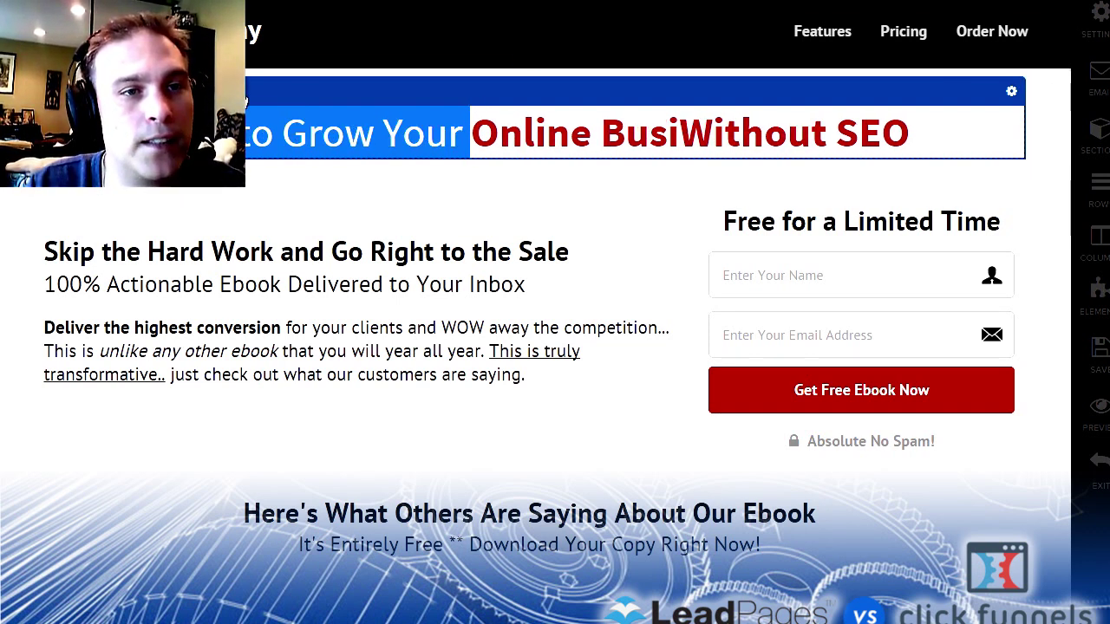
pyautogui.click(240, 91)
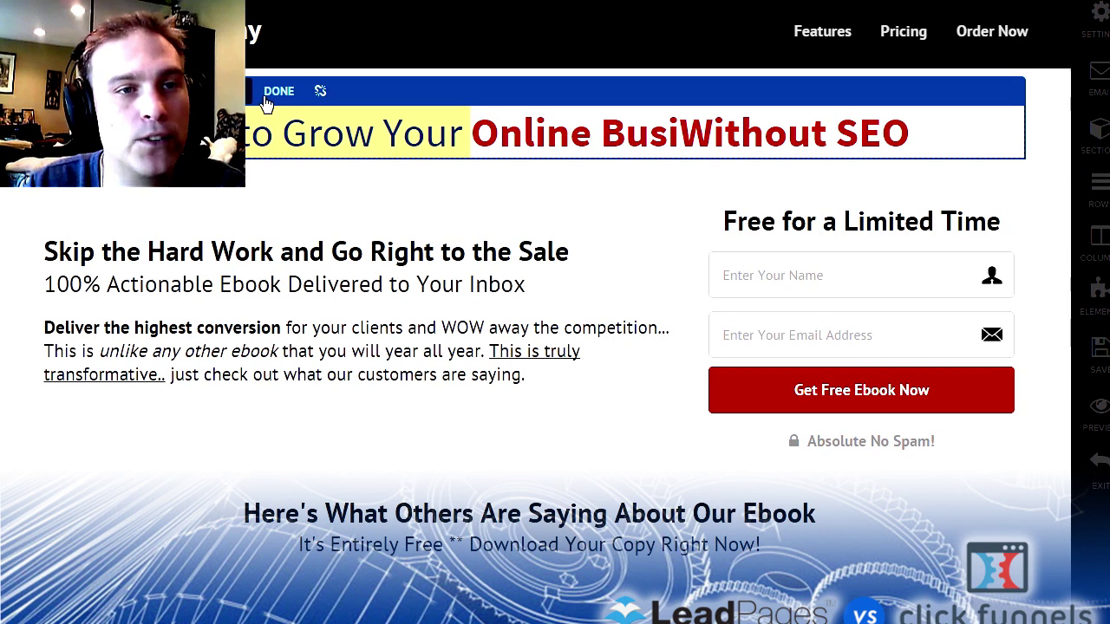
pyautogui.click(319, 92)
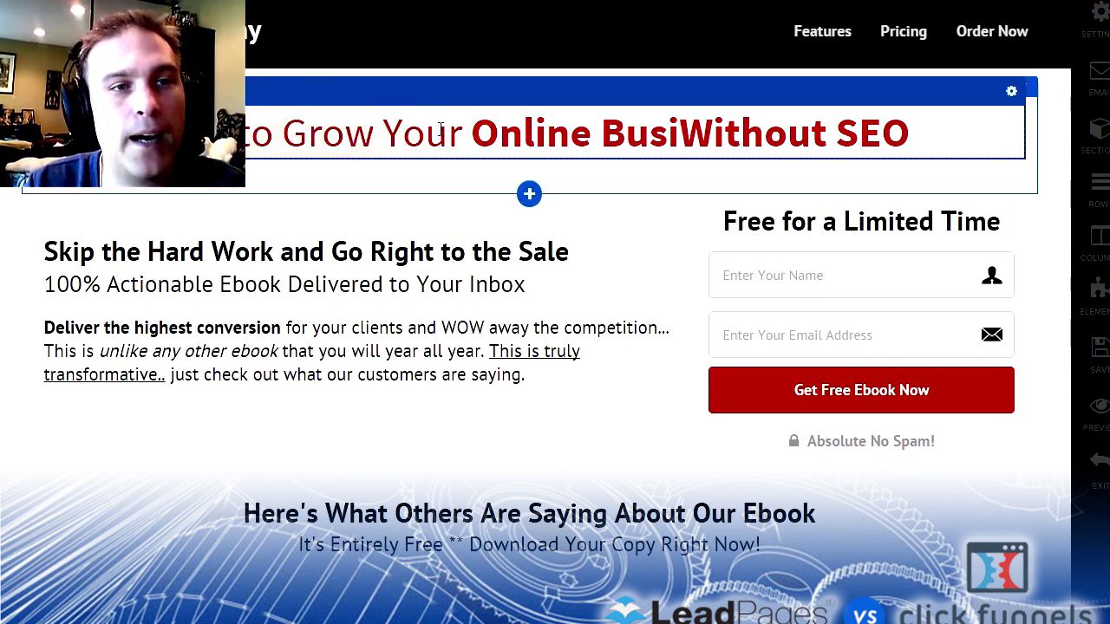
# Step: Set the main headline's regular text color to green, rgb(0, 186, 53), and close its settings
pyautogui.click(1011, 91)
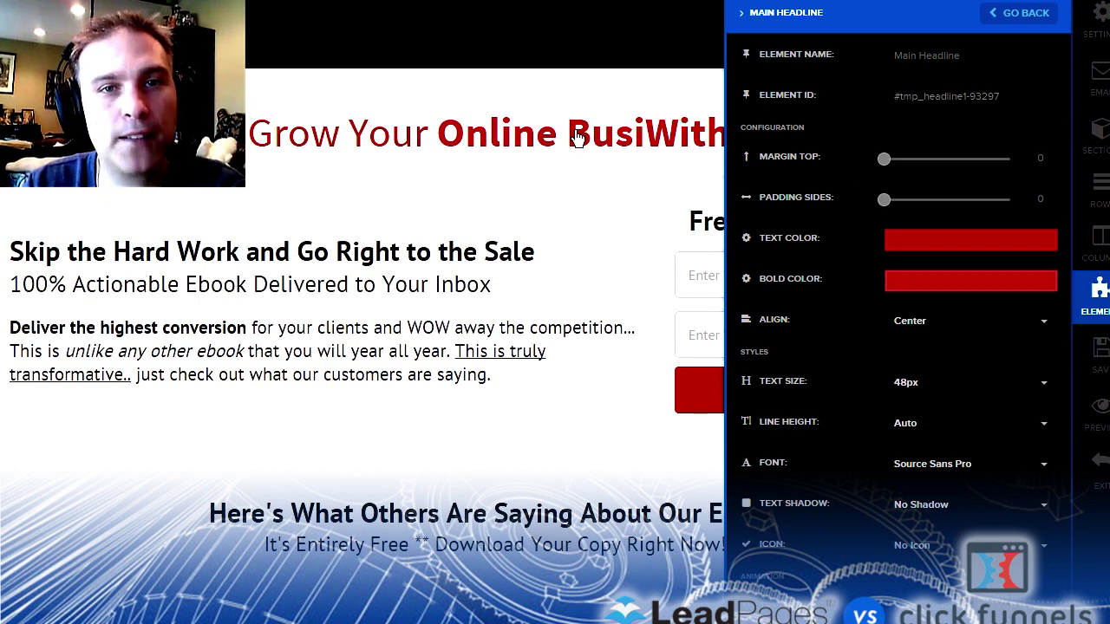
pyautogui.click(945, 256)
pyautogui.click(1028, 312)
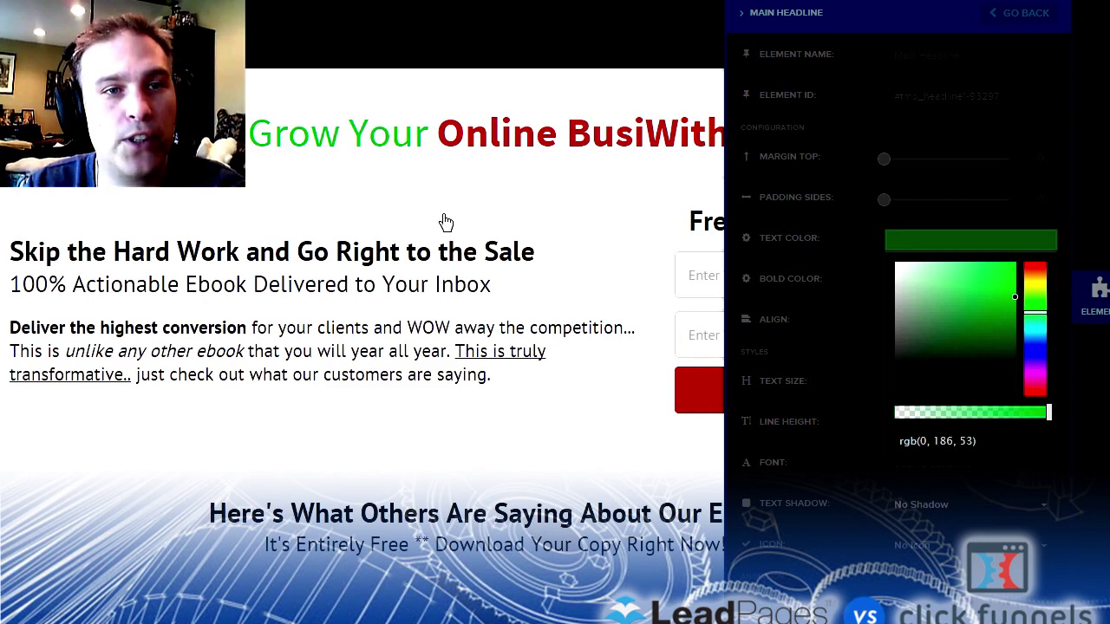
pyautogui.click(470, 142)
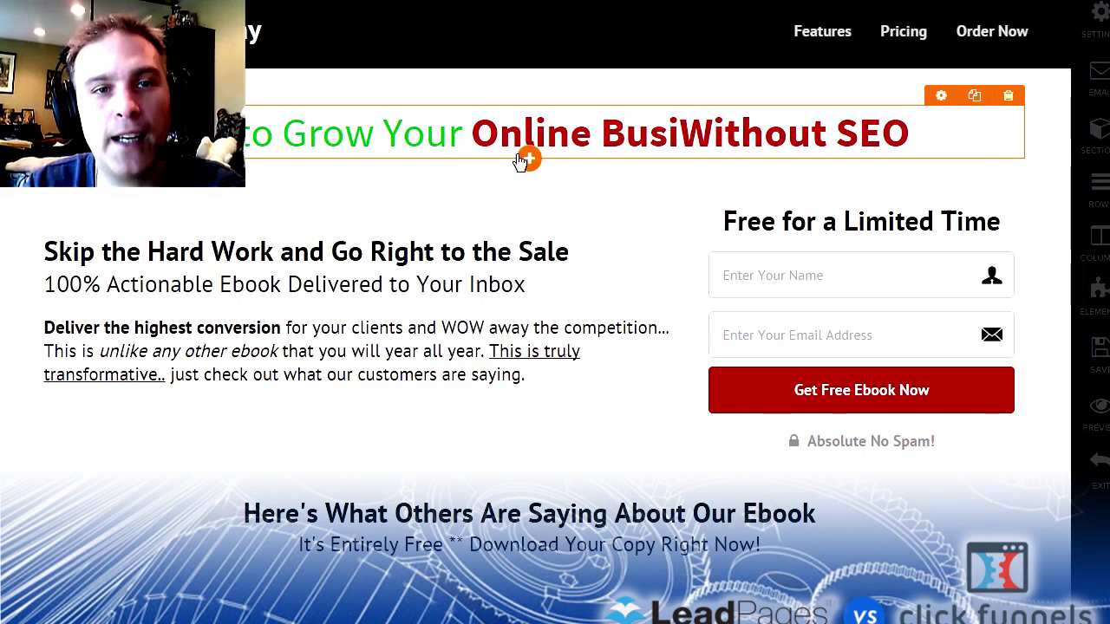
# Step: Add a 4 Column Block to the page directly below the main headline's row
pyautogui.click(529, 141)
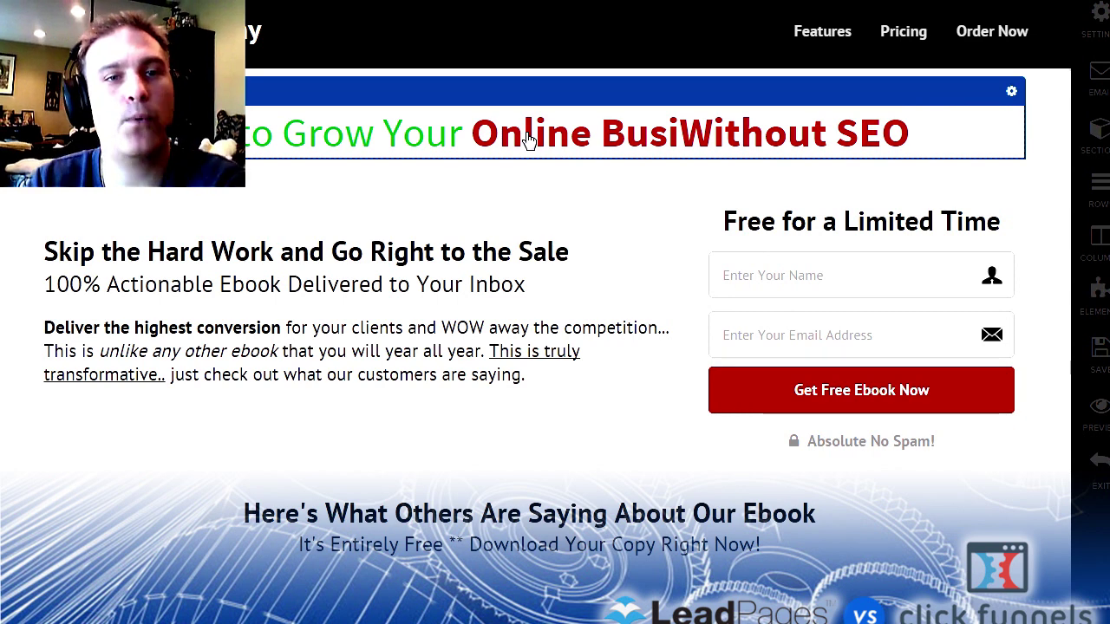
pyautogui.moveTo(475, 142); pyautogui.dragTo(897, 178)
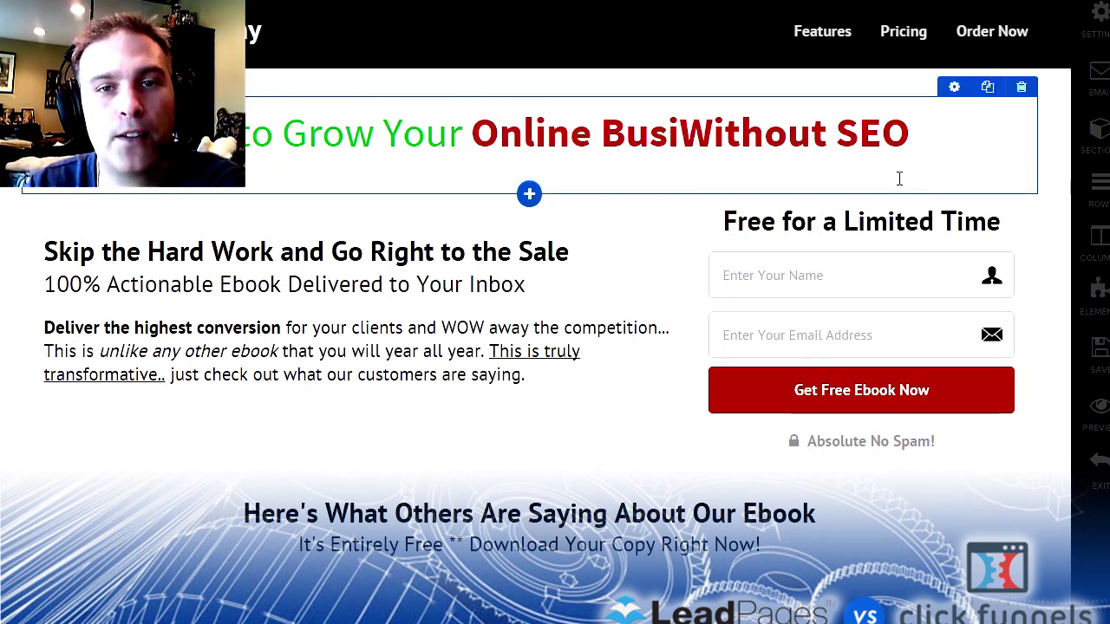
pyautogui.click(528, 195)
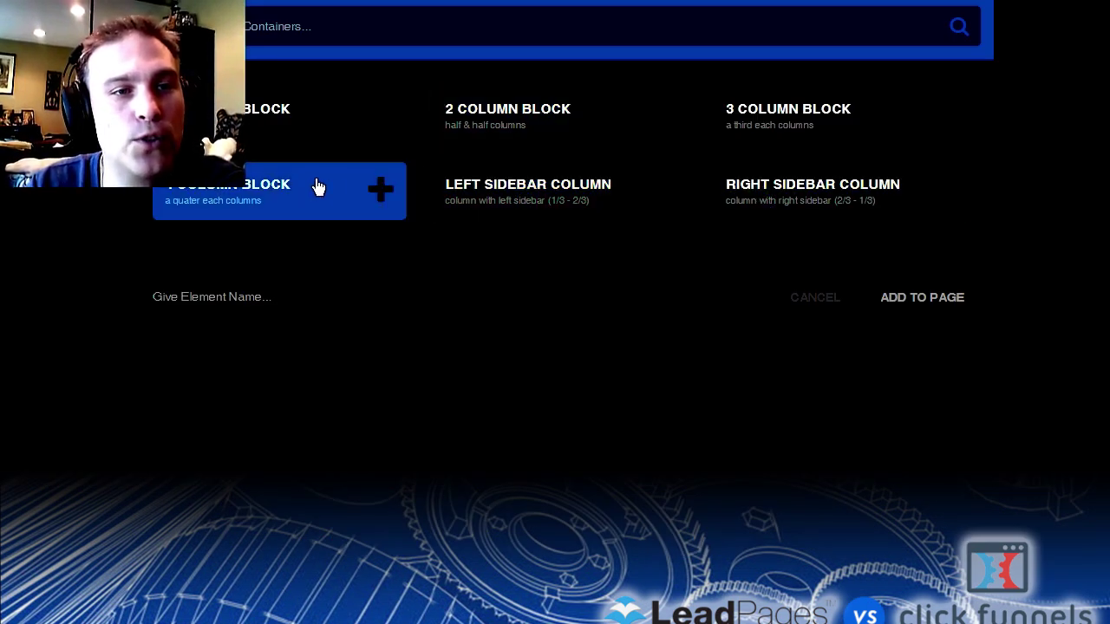
pyautogui.click(936, 304)
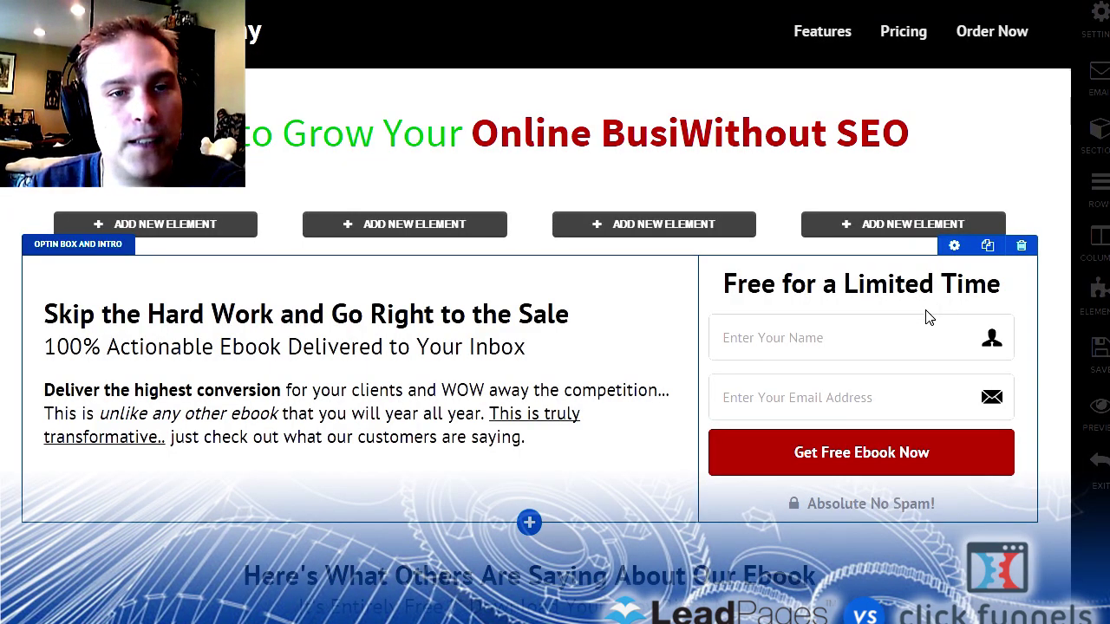
# Step: Add a Single Image element to the second column of the new four-column row
pyautogui.click(428, 225)
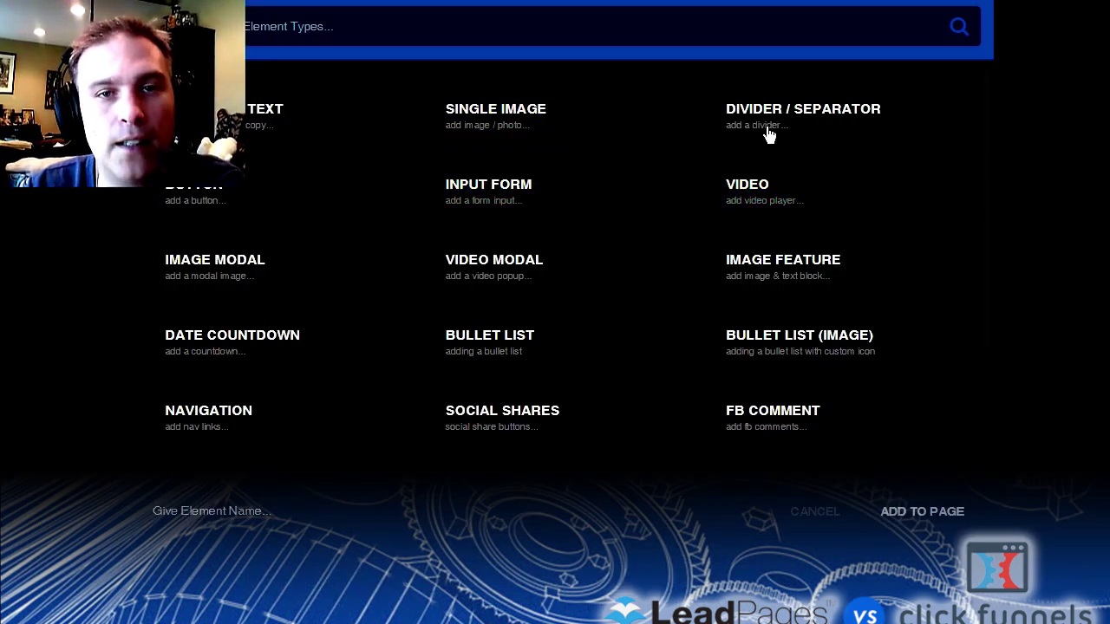
pyautogui.click(548, 121)
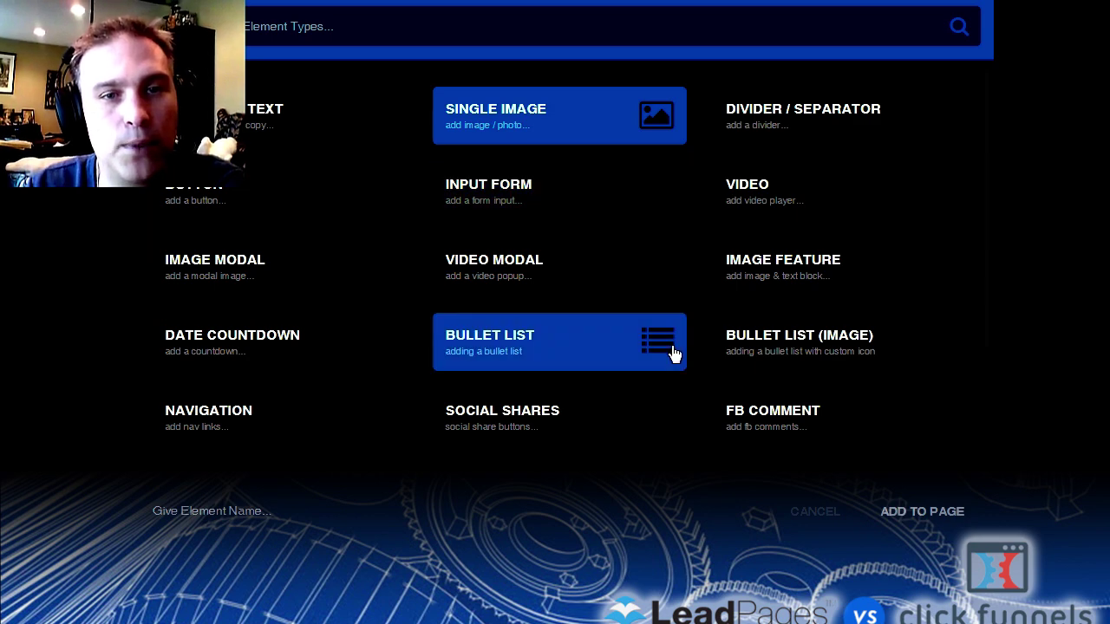
pyautogui.click(879, 509)
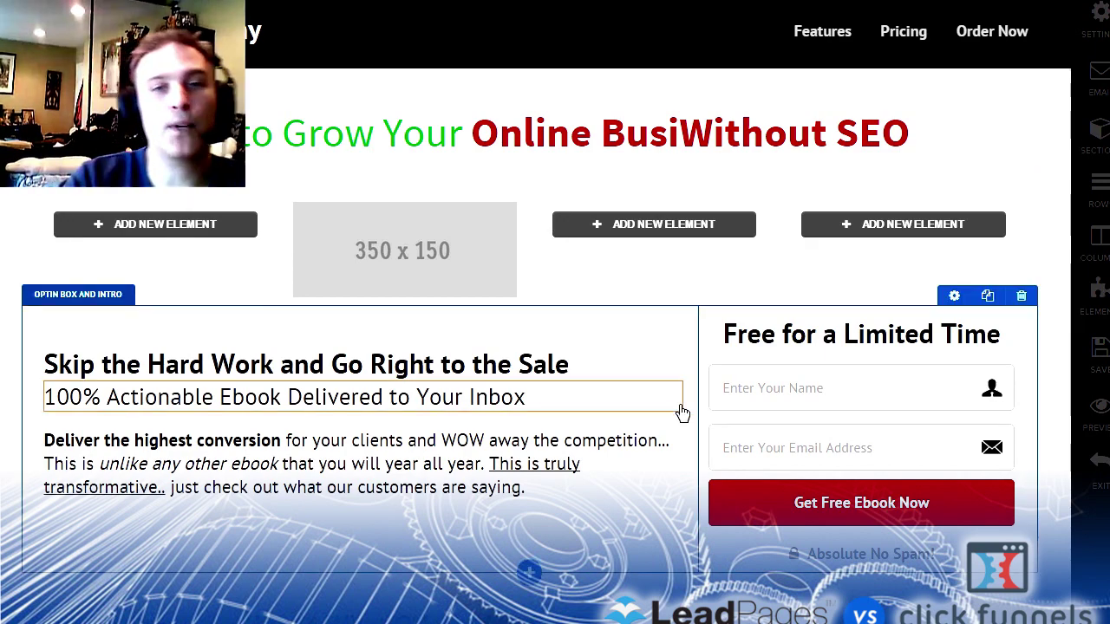
# Step: Leave the page editor without saving and look over the Optin page's overall stats in the funnel overview
pyautogui.scroll(-1, 558, 309)
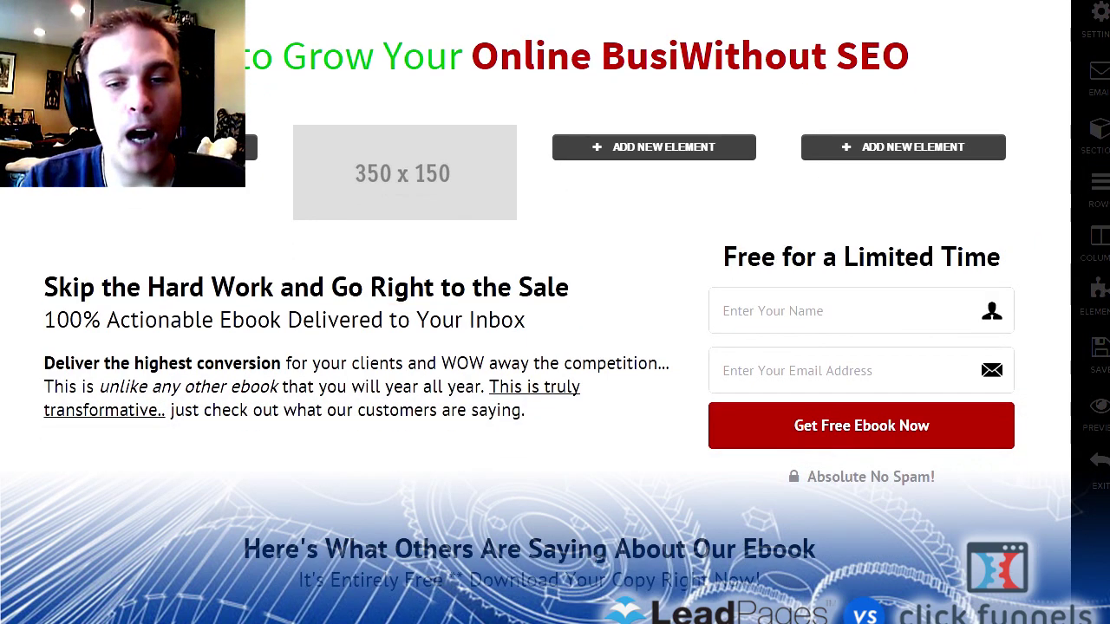
pyautogui.scroll(-5, 558, 309)
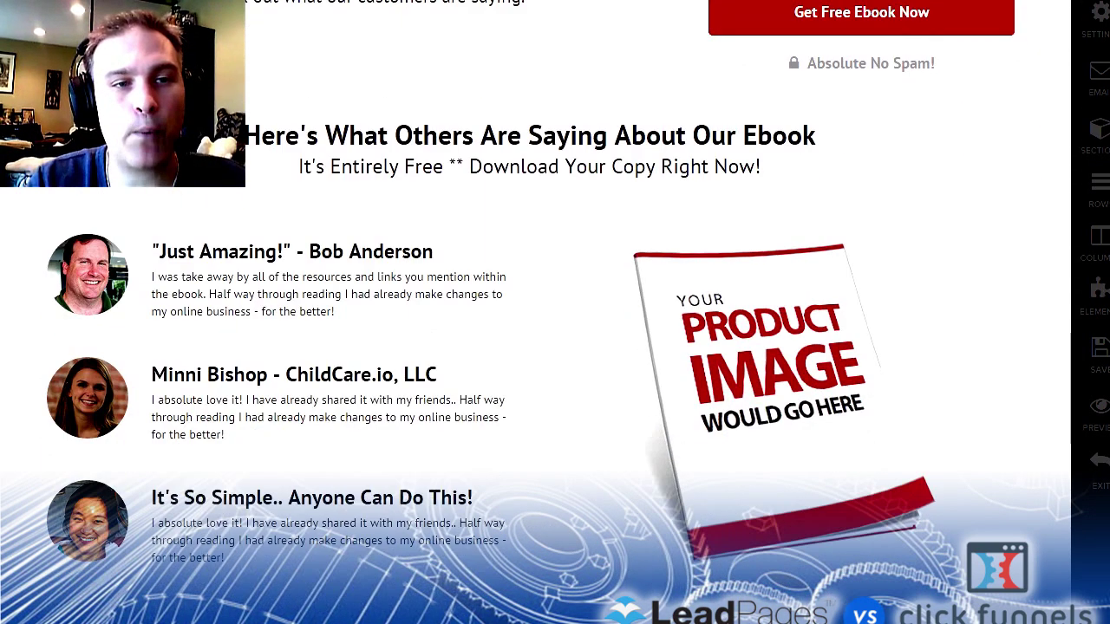
pyautogui.scroll(5, 557, 309)
pyautogui.scroll(2, 555, 312)
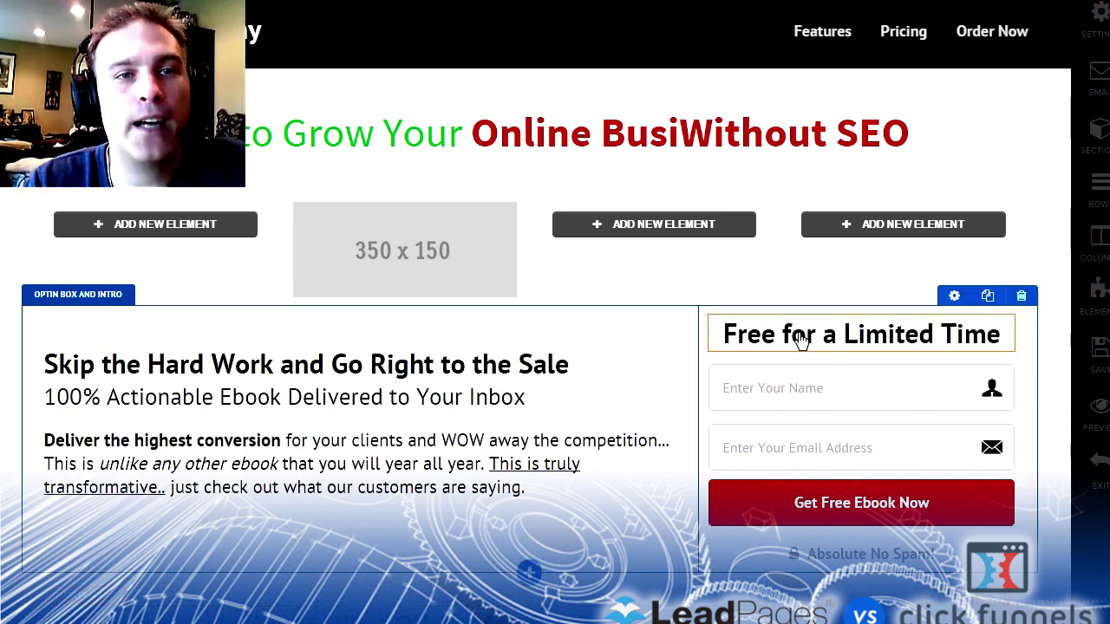
pyautogui.hotkey('ctrl', 'w')
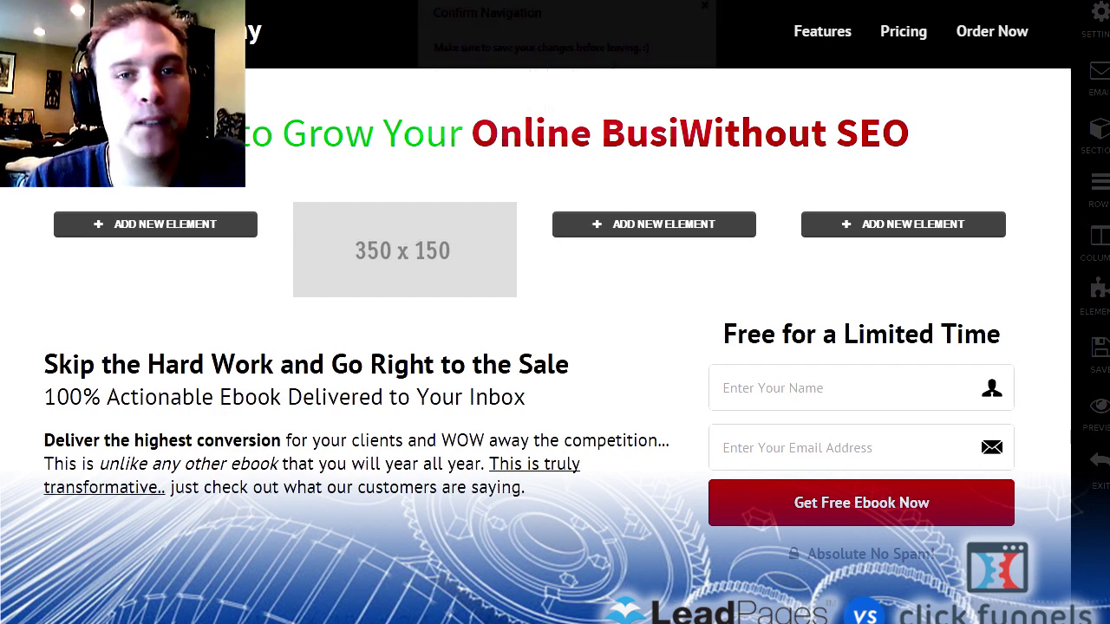
pyautogui.click(524, 121)
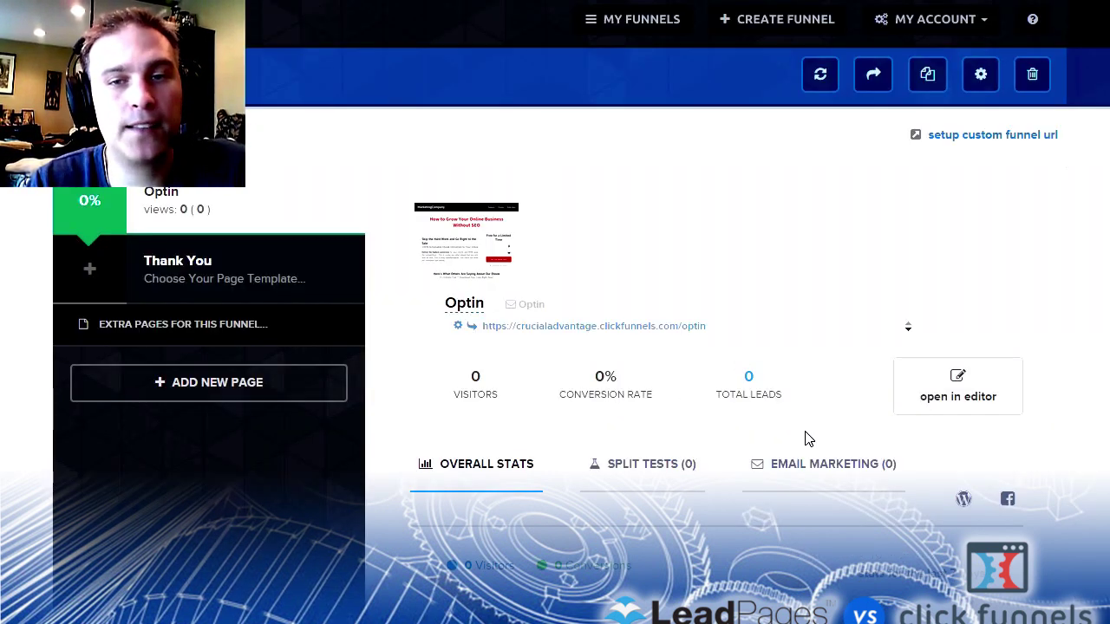
pyautogui.scroll(-3, 858, 321)
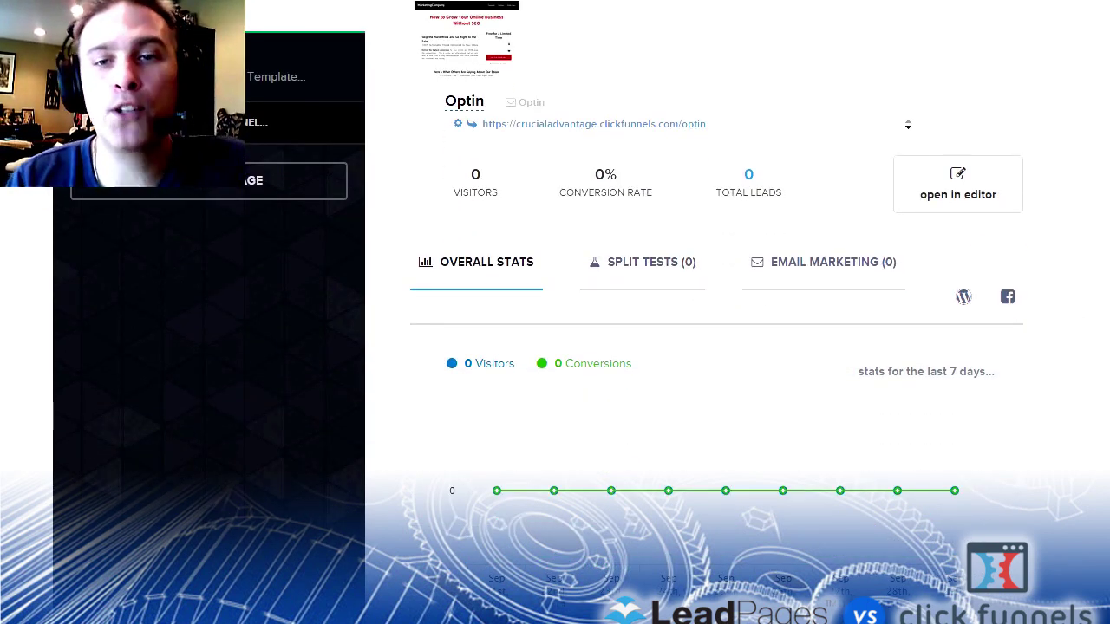
pyautogui.scroll(3, 657, 390)
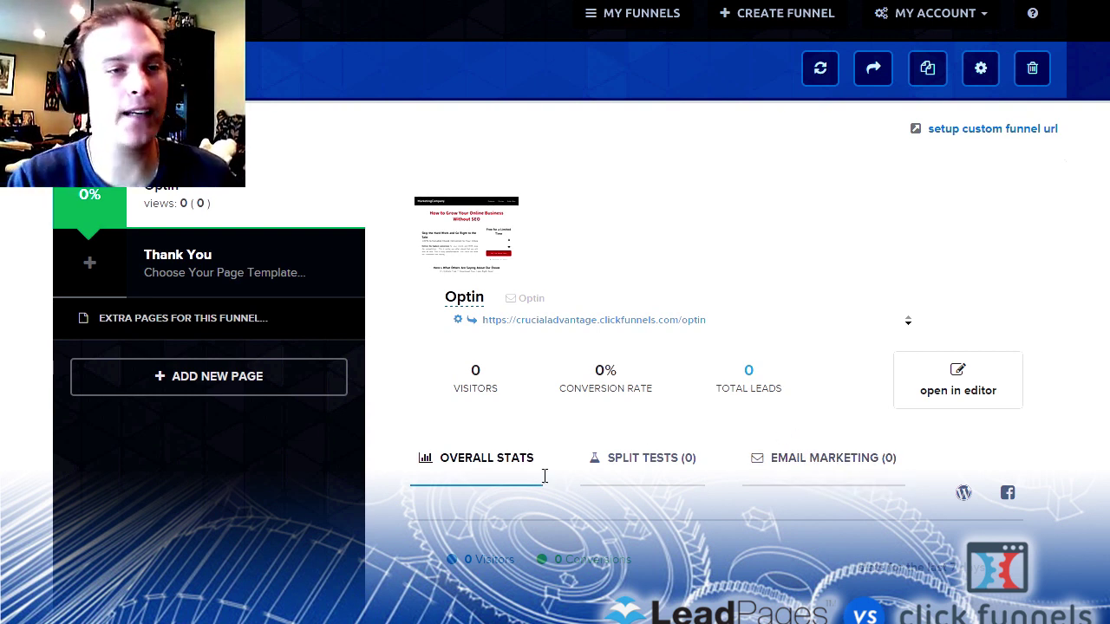
# Step: Reorder the funnel so the Thank You page comes before the Optin page, accepting the reset of the funnel stats
pyautogui.click(140, 265)
pyautogui.moveTo(25, 272); pyautogui.dragTo(26, 174)
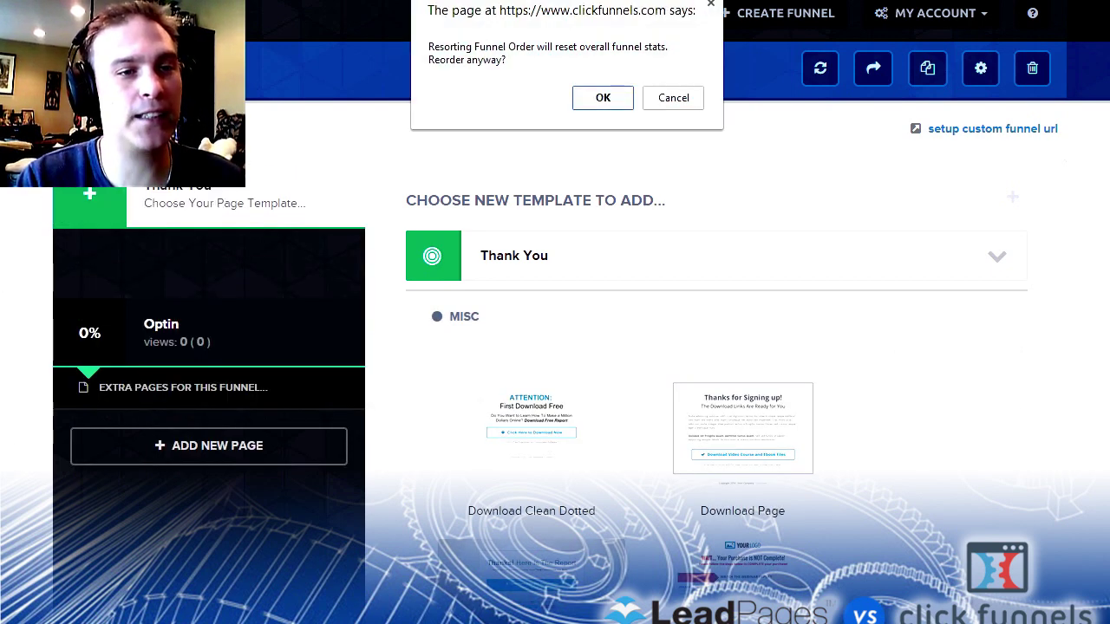
pyautogui.click(612, 99)
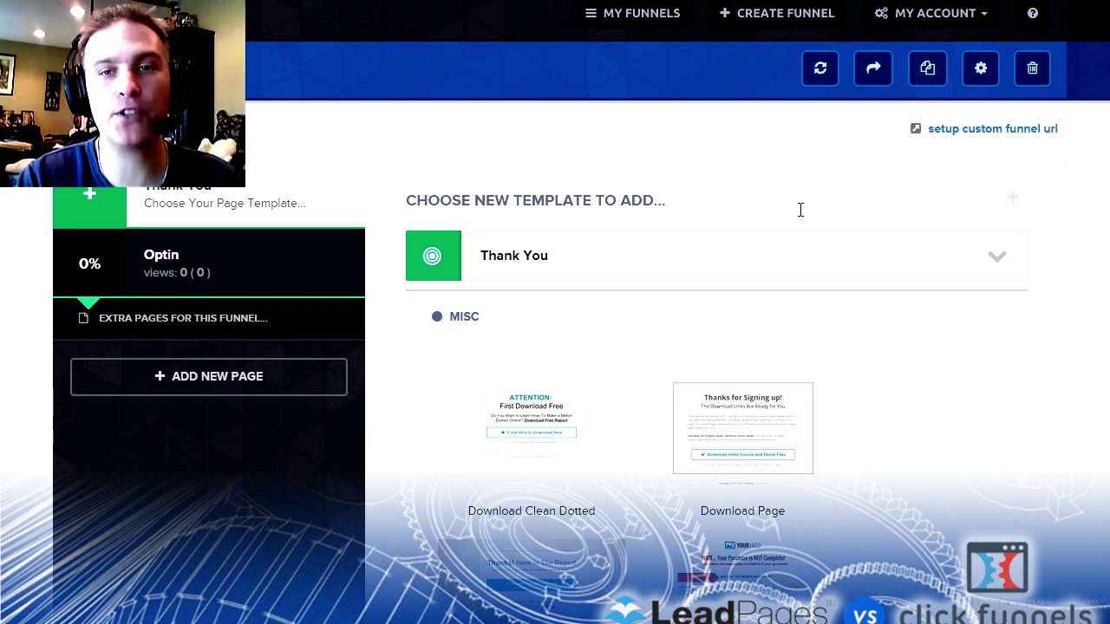
# Step: Apply the Arrow Thank You Page template to the funnel's Thank You page and open it in the editor
pyautogui.scroll(-2, 800, 209)
pyautogui.moveTo(490, 403)
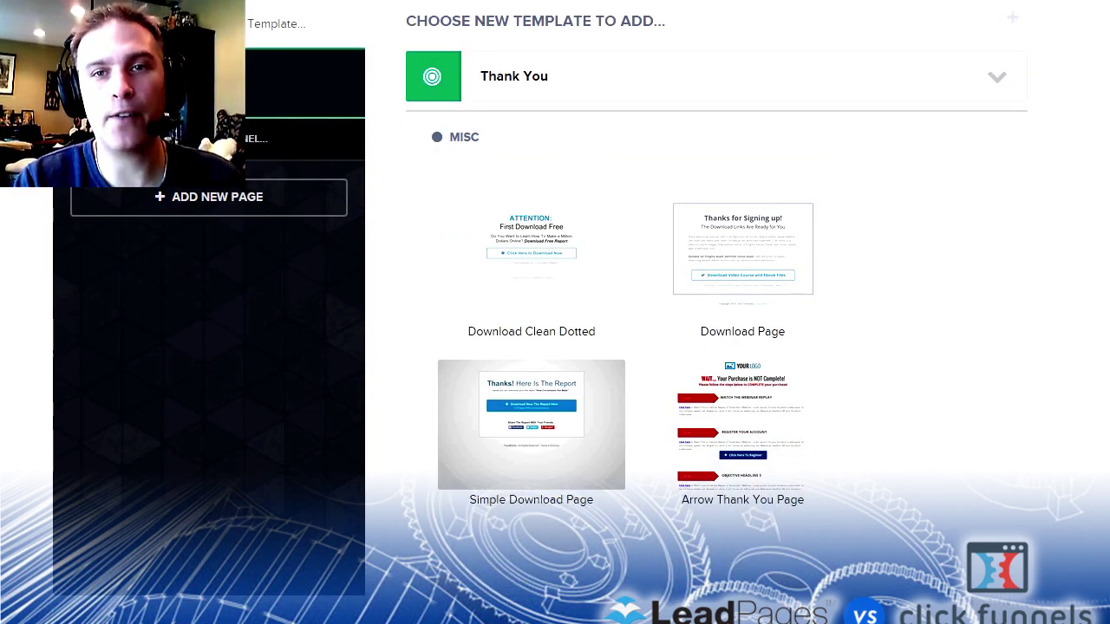
pyautogui.scroll(2, 555, 312)
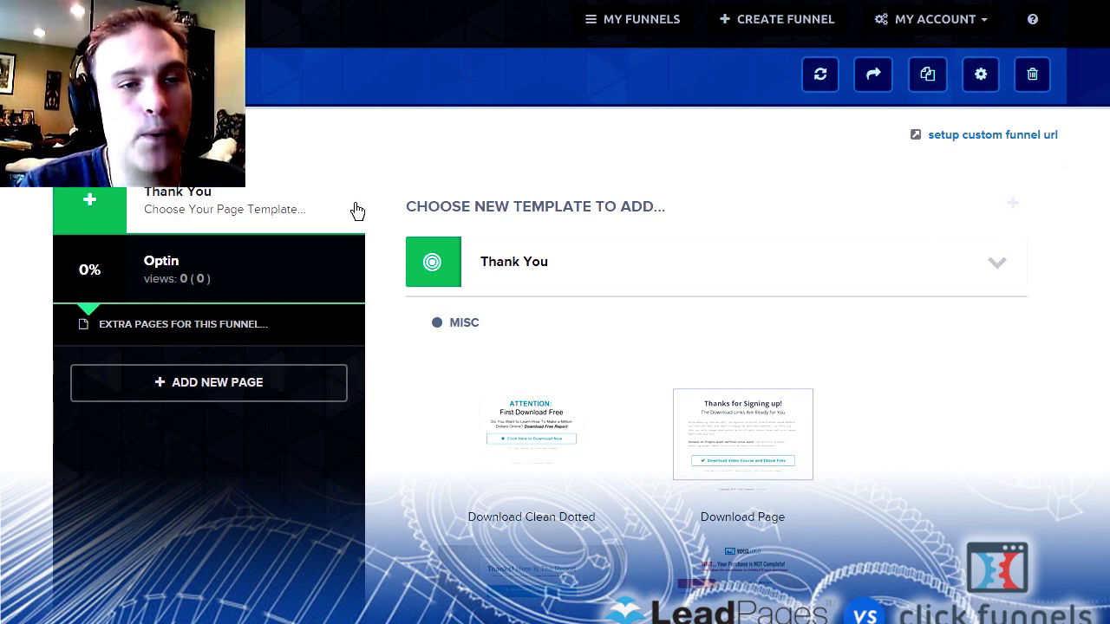
pyautogui.click(312, 198)
pyautogui.click(593, 268)
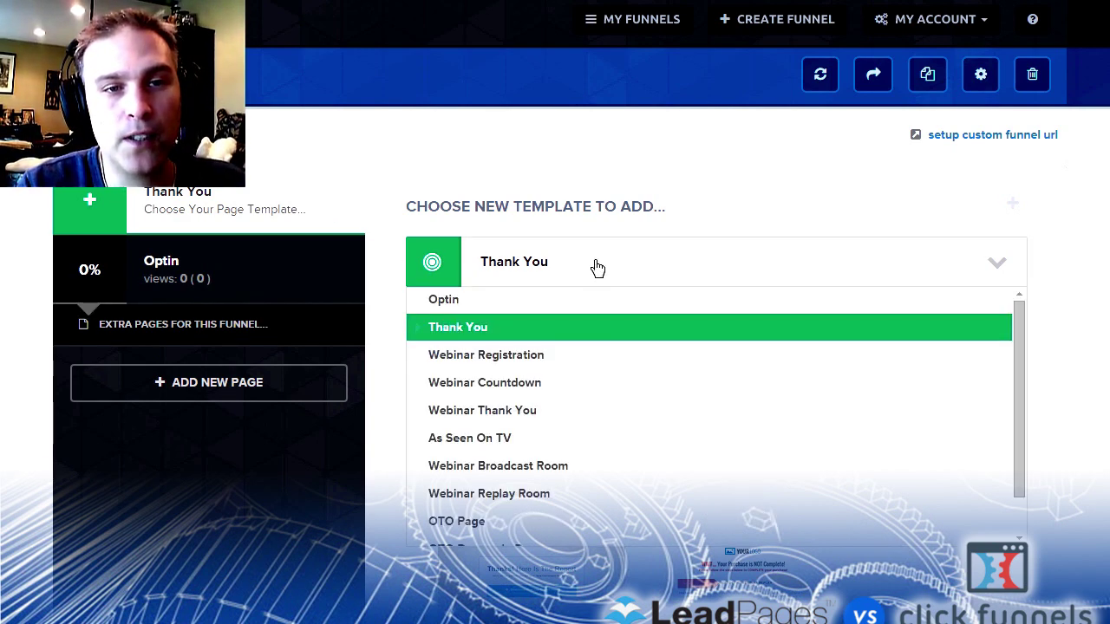
pyautogui.click(595, 268)
pyautogui.scroll(-2, 760, 459)
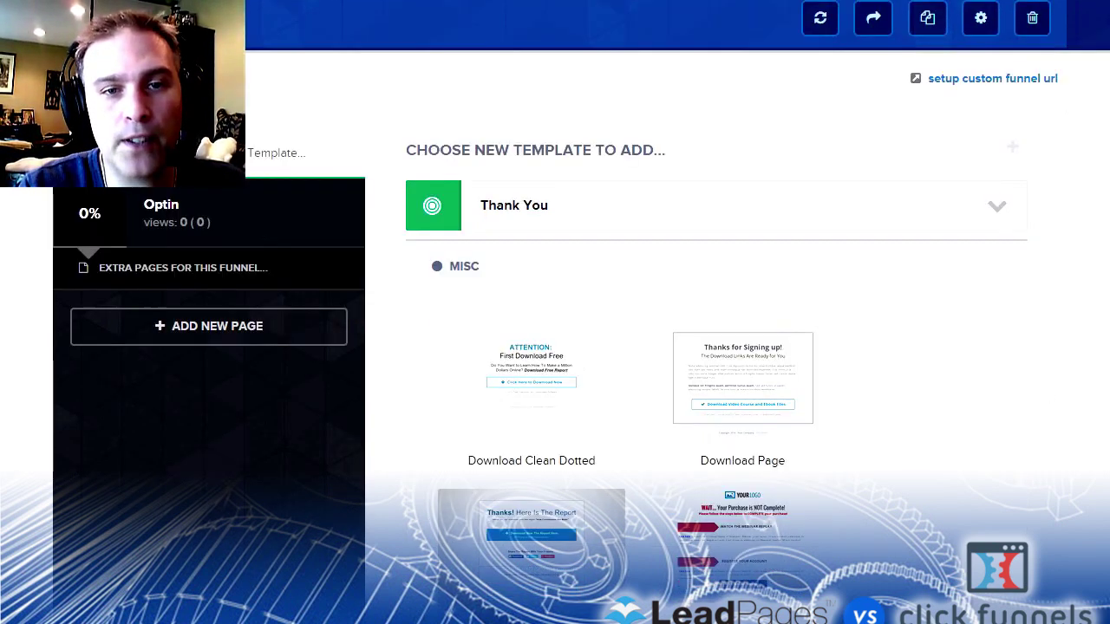
pyautogui.click(736, 429)
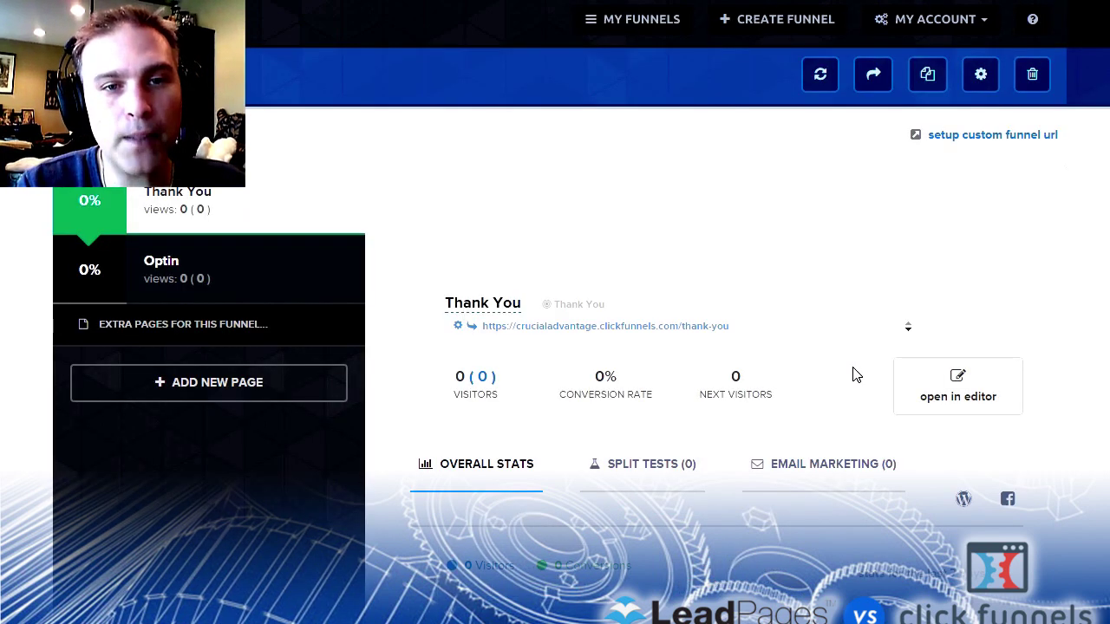
pyautogui.click(954, 381)
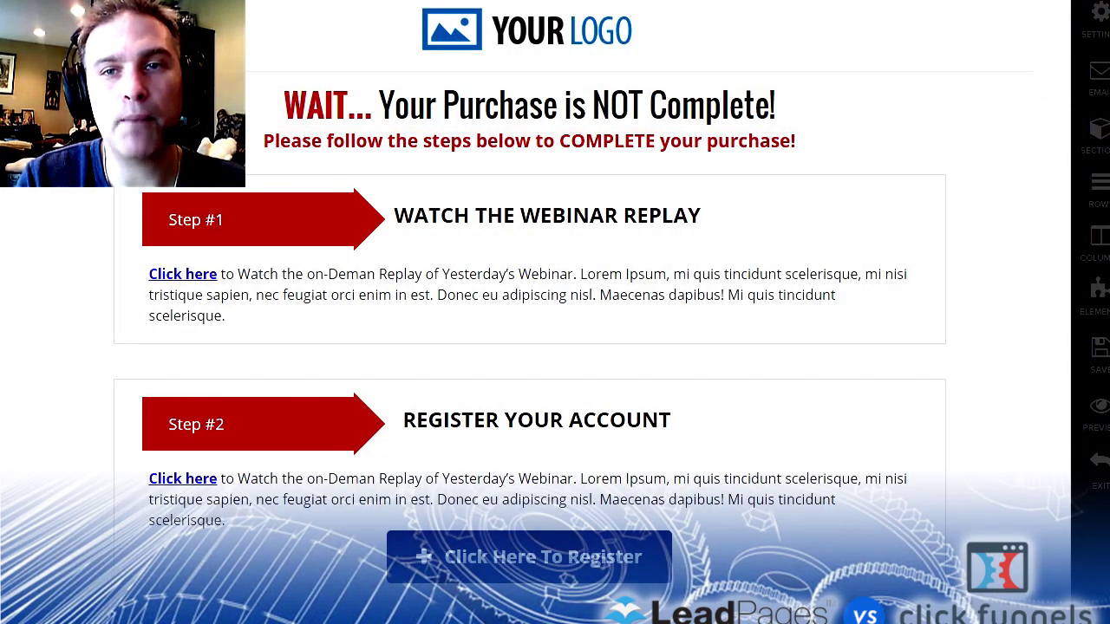
# Step: Look over the thank-you page's layout in the editor, and open and close the page settings options
pyautogui.scroll(-4, 529, 347)
pyautogui.scroll(3, 529, 347)
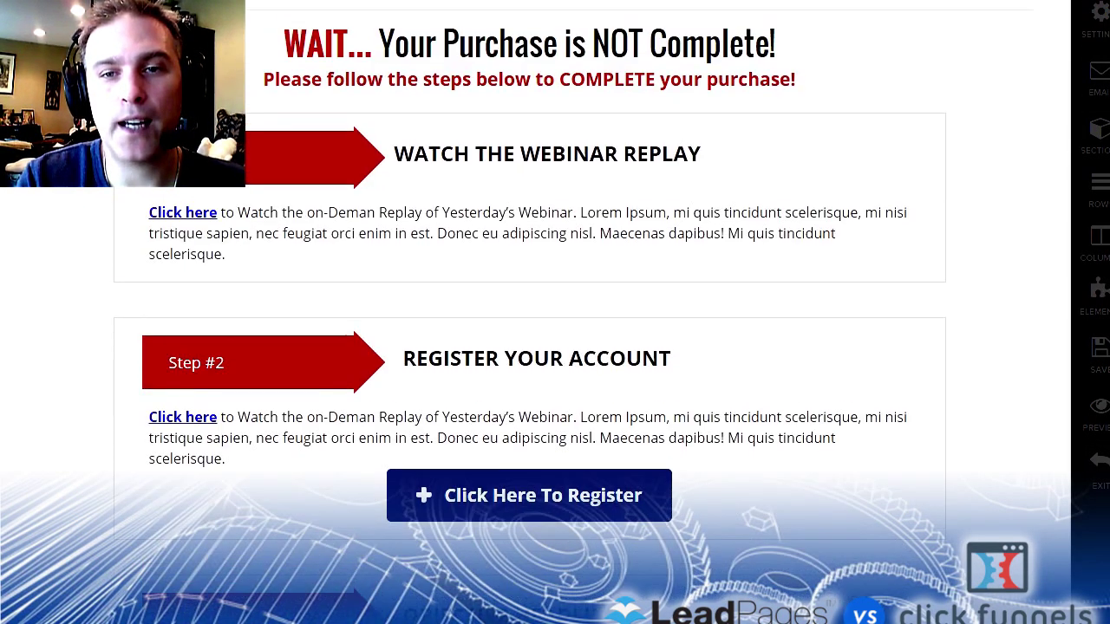
pyautogui.click(1099, 354)
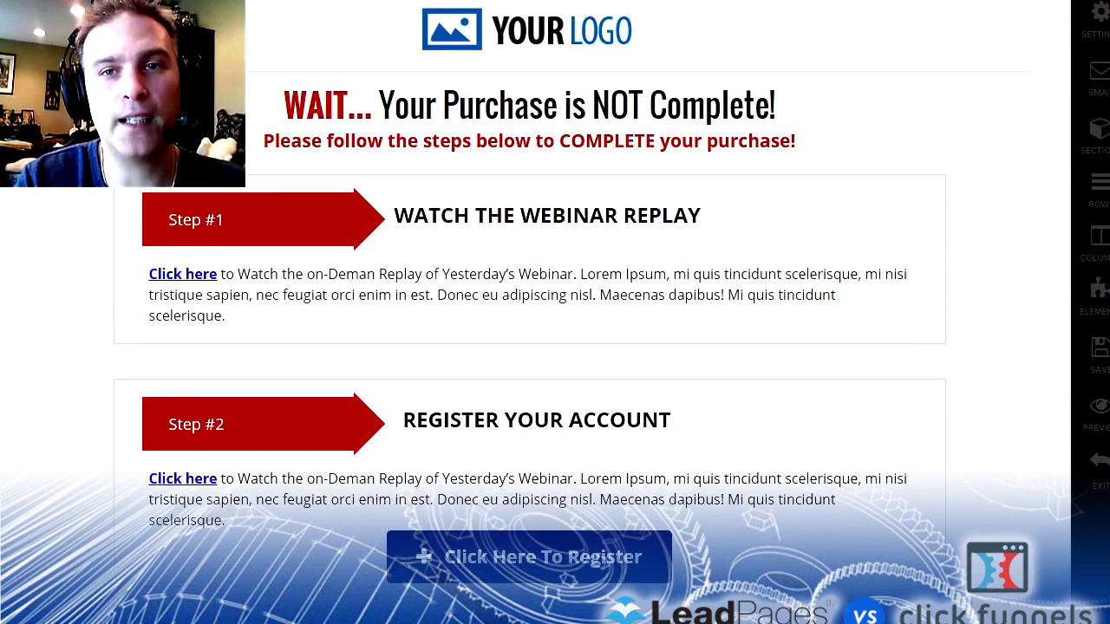
pyautogui.click(1102, 32)
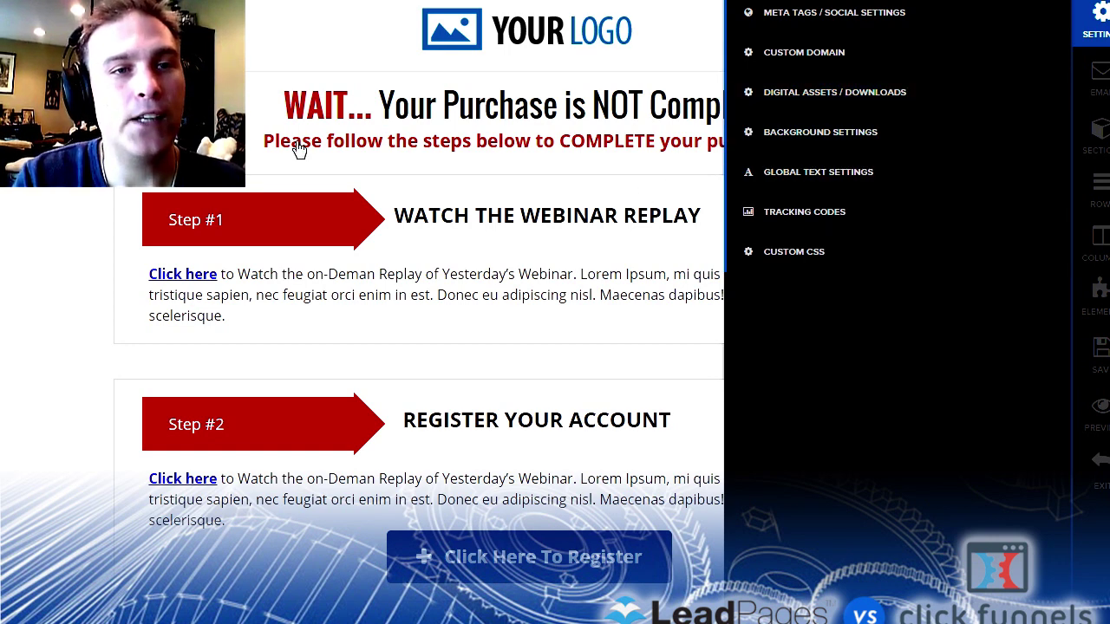
pyautogui.click(555, 105)
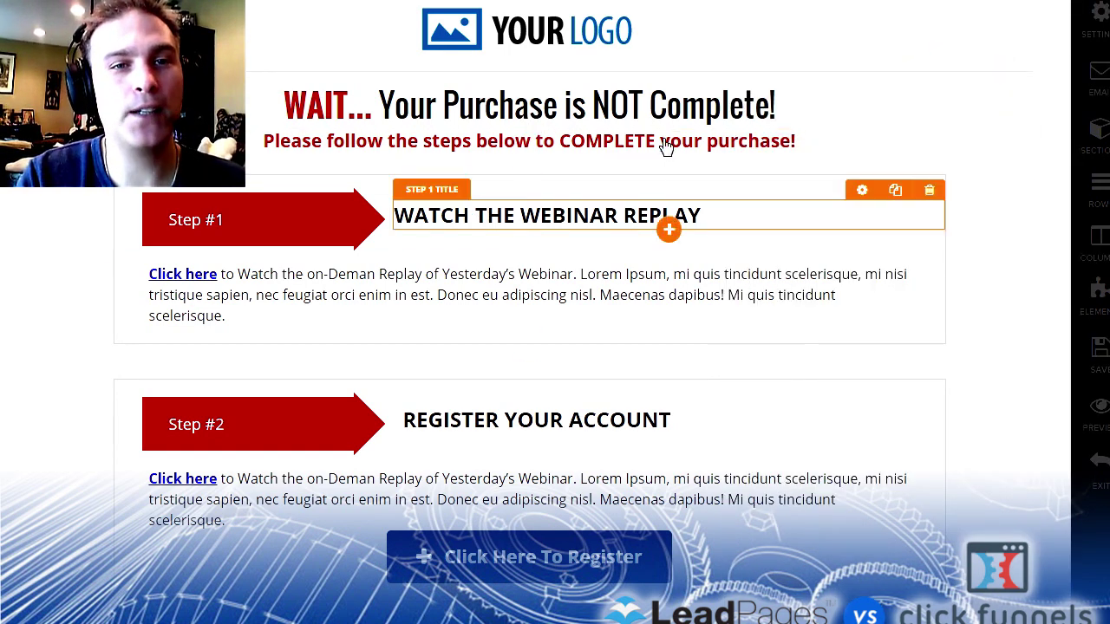